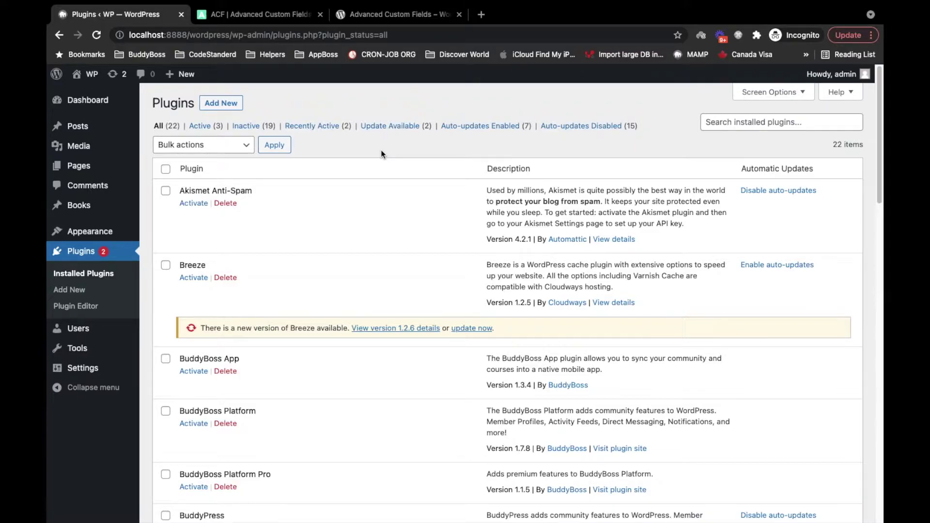
Step: Switch to the 'ACF | Advanced Custom Fields' tab showing advancedcustomfields.com
click(232, 17)
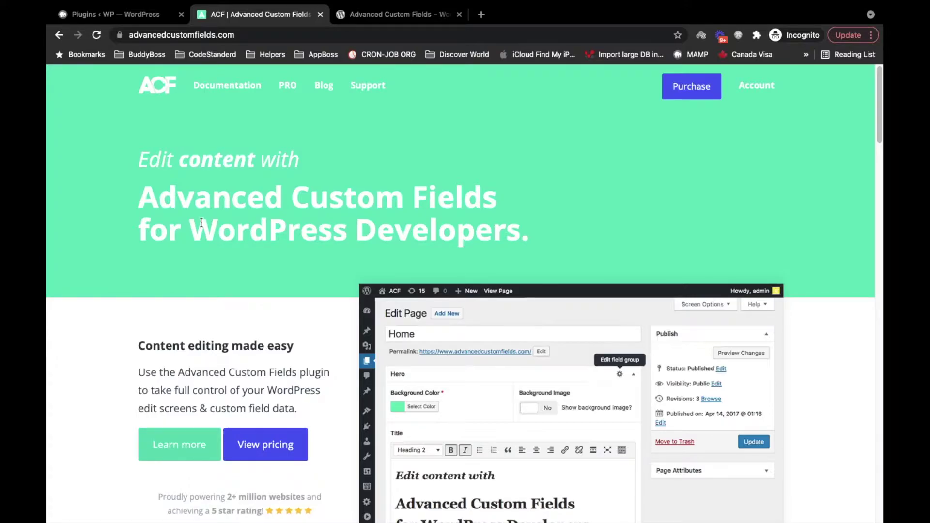
drag(191, 224, 519, 223)
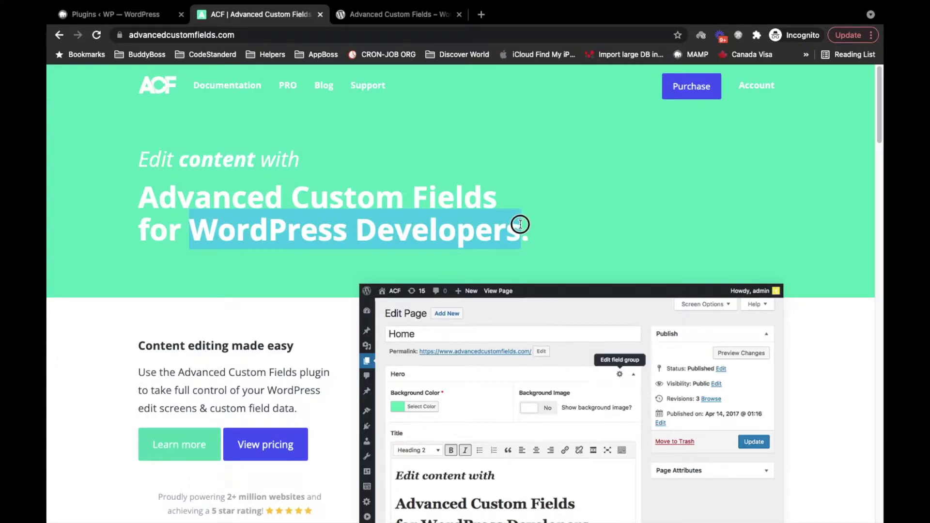
click(342, 235)
drag(191, 233, 518, 228)
click(374, 257)
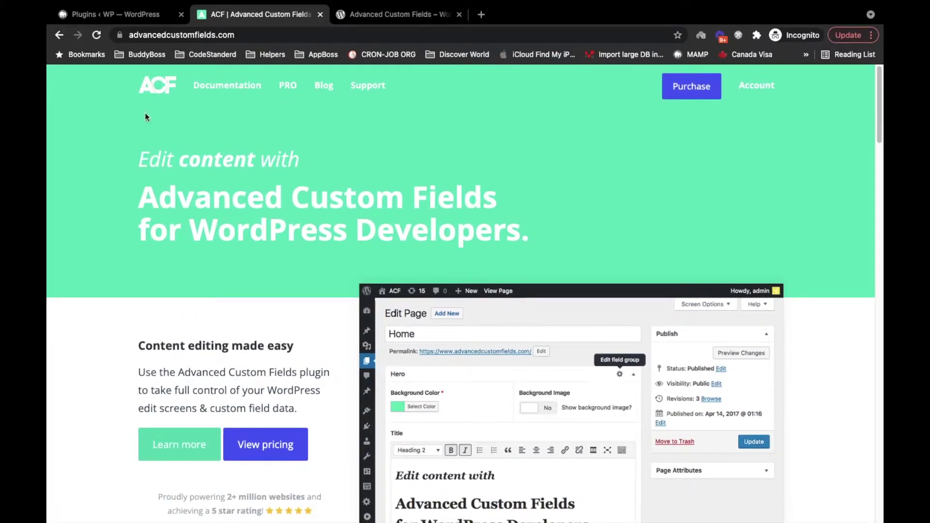
scroll(220, 179, down, 8)
scroll(313, 125, up, 10)
Step: Switch to the wordpress.org Advanced Custom Fields plugin page and select its title
click(391, 13)
scroll(58, 266, down, 3)
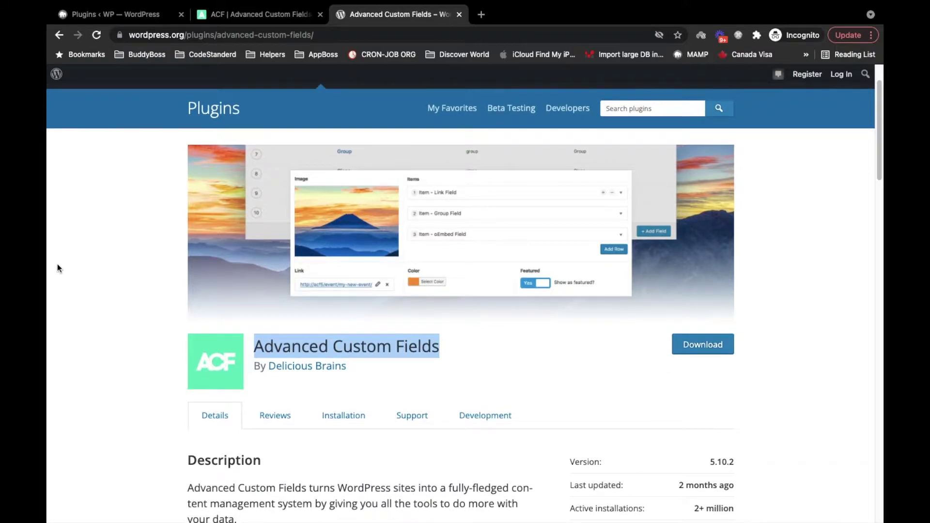
scroll(57, 263, down, 3)
click(57, 263)
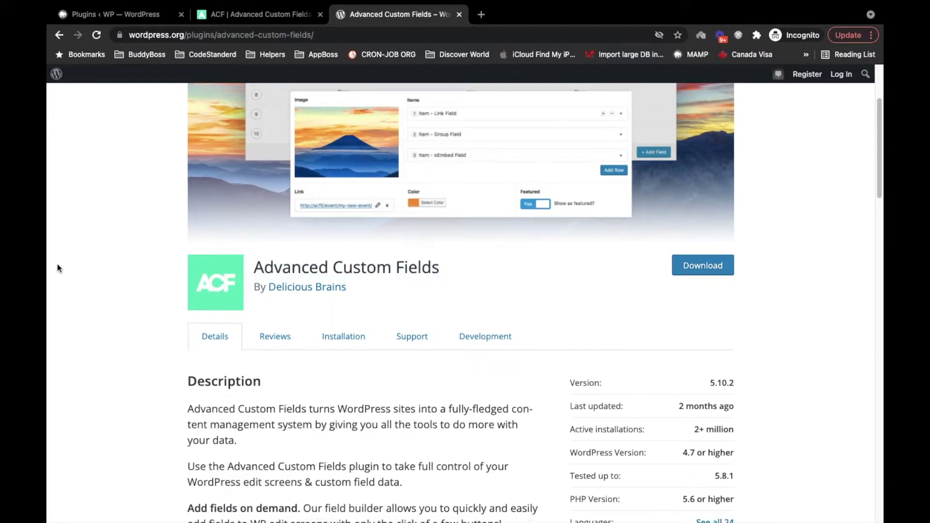
triple_click(293, 267)
key(super+c)
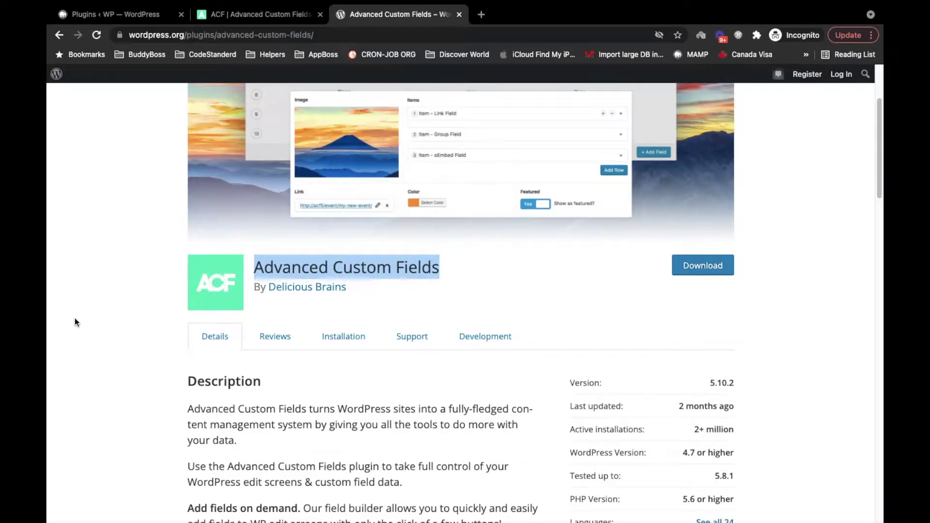
scroll(76, 320, up, 3)
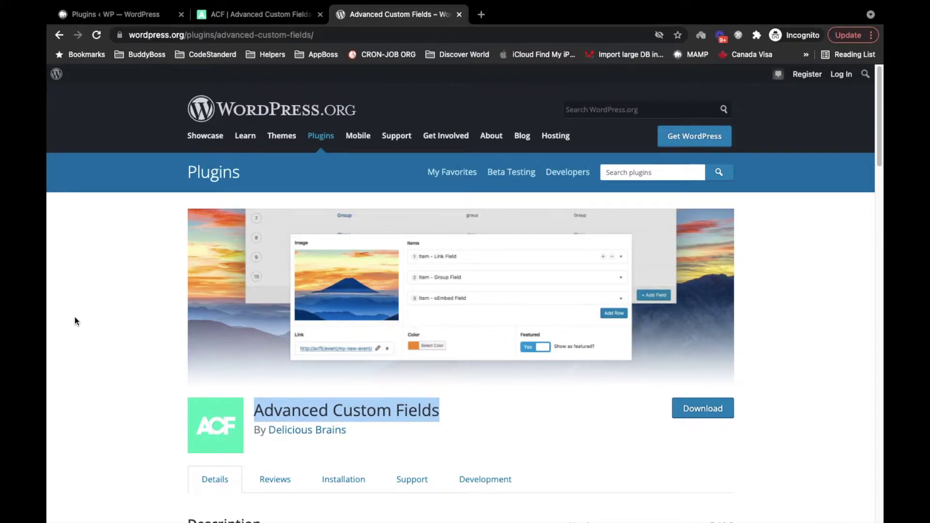
Step: From the WP admin Plugins list, go to Add New and search for 'Advanced Custom Fields'
click(144, 11)
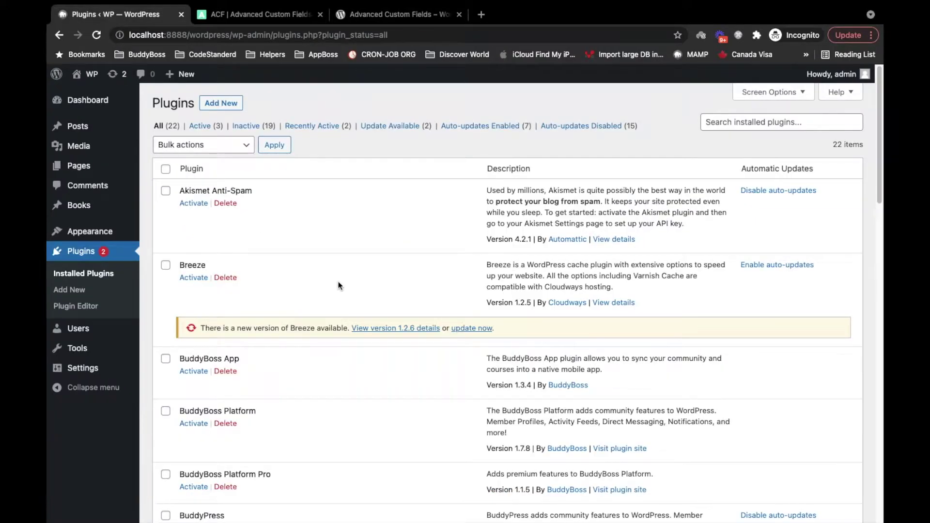
click(215, 111)
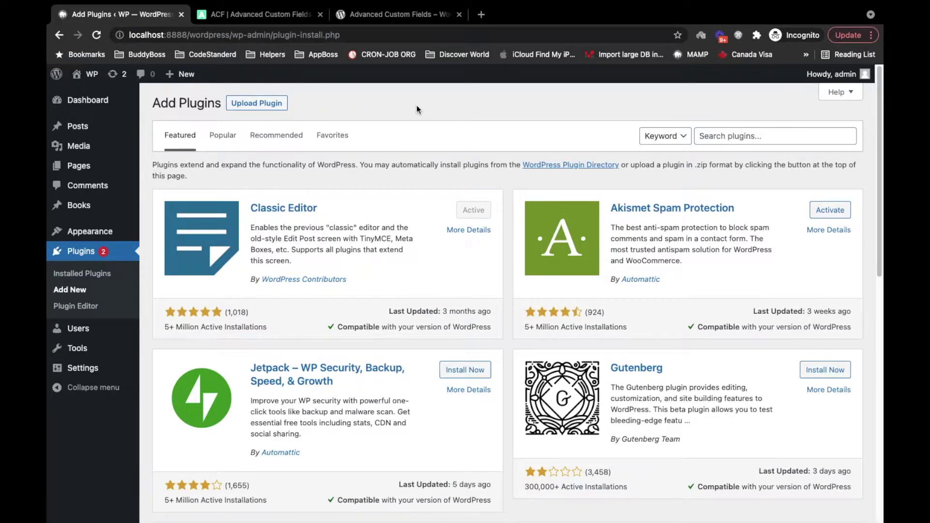
click(767, 135)
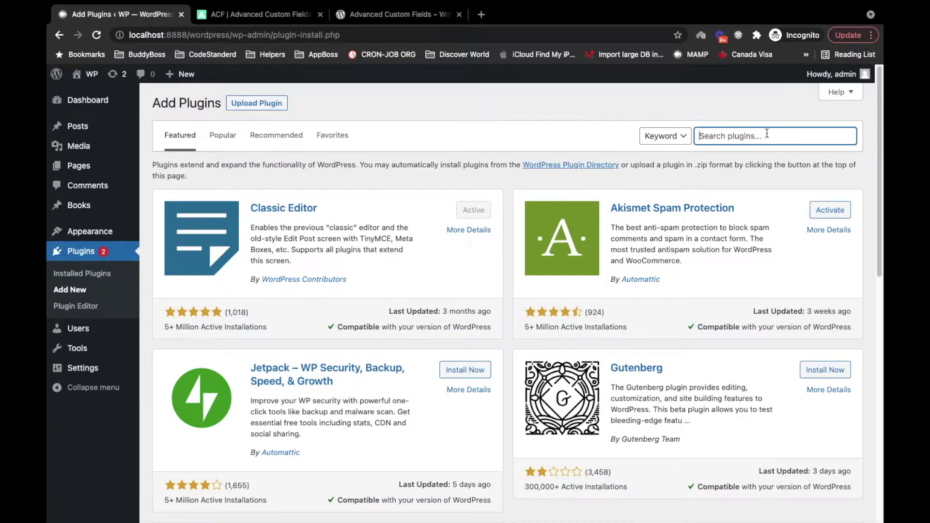
key(super+v)
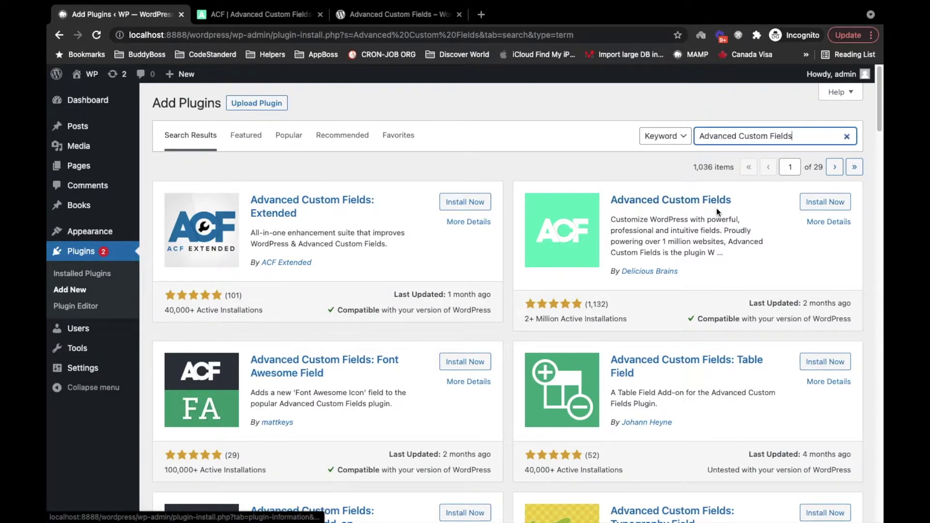
Step: Install the Delicious Brains Advanced Custom Fields plugin from the search results, then activate it
click(837, 206)
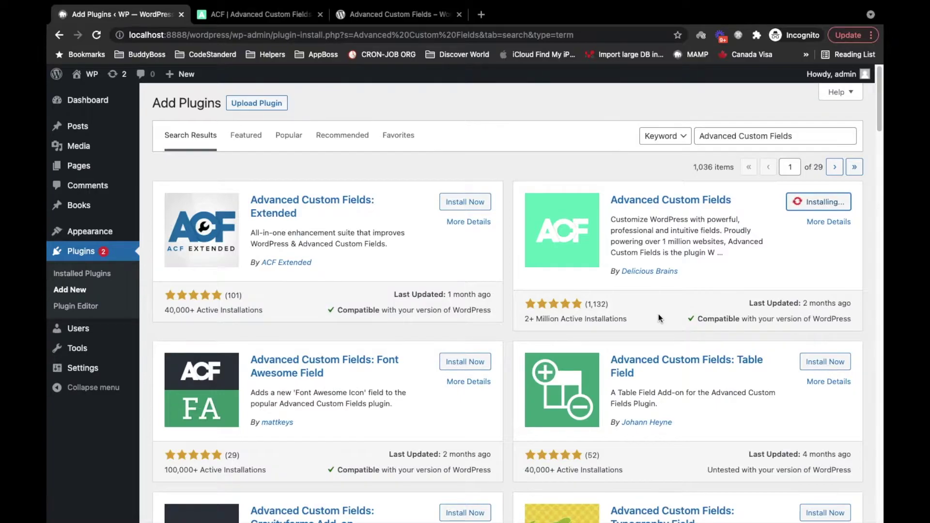
mouse_move(569, 4)
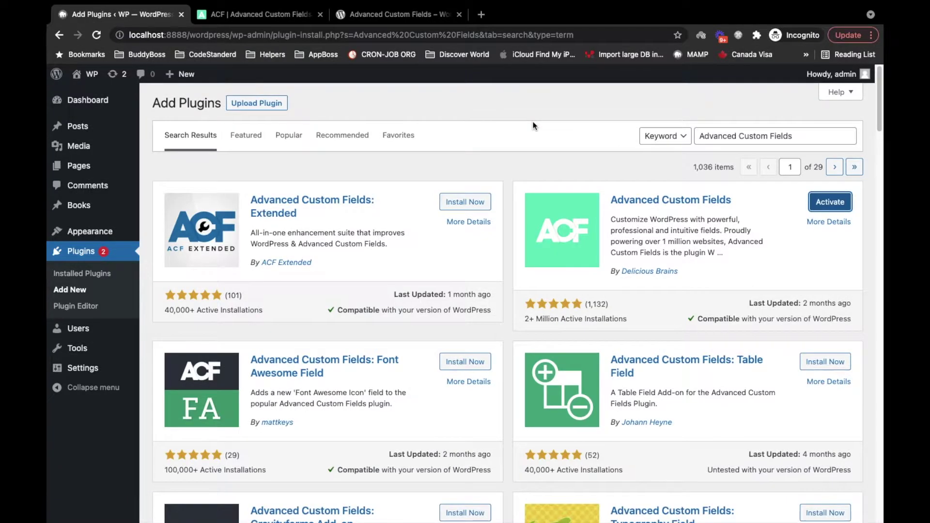
key(Return)
mouse_move(372, 521)
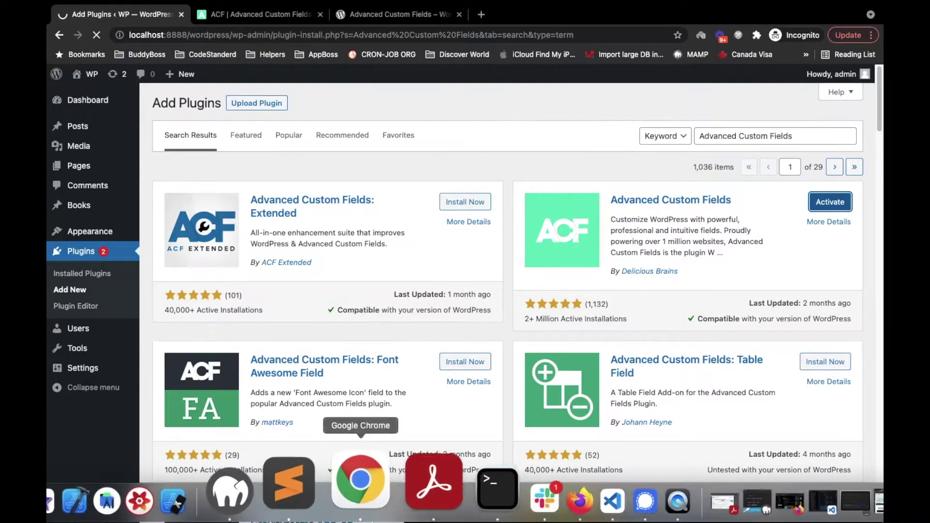
click(449, 124)
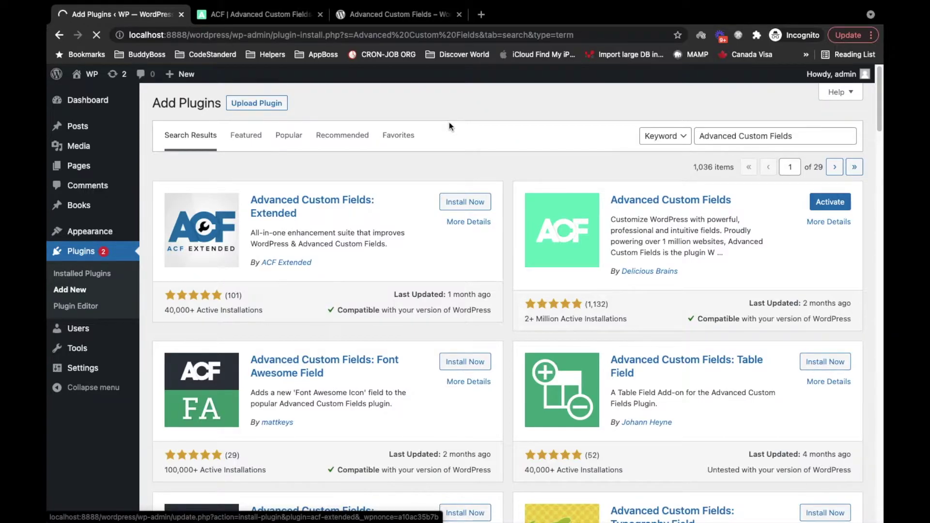
key(XF86MonBrightnessUp)
key(XF86AudioLowerVolume)
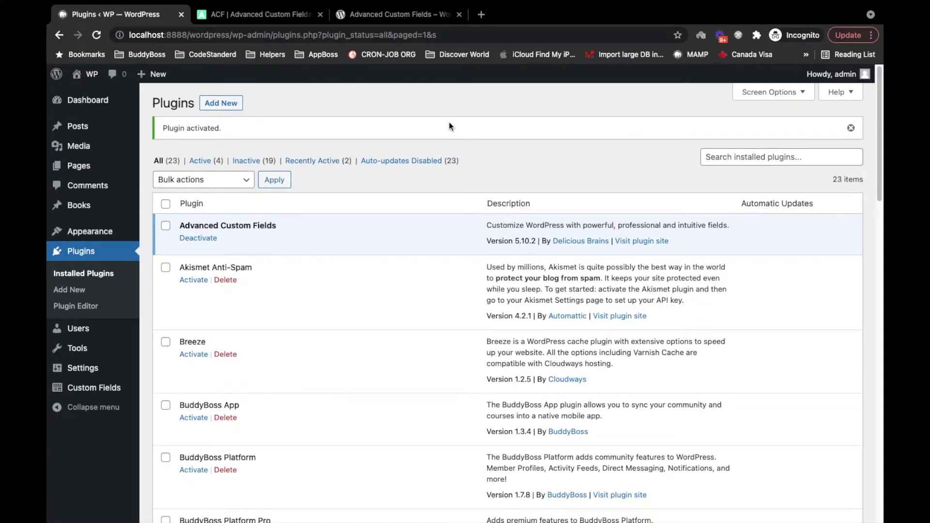
Step: Move the BuntyWP Setting field group to the trash via the Field Groups bulk actions
triple_click(179, 225)
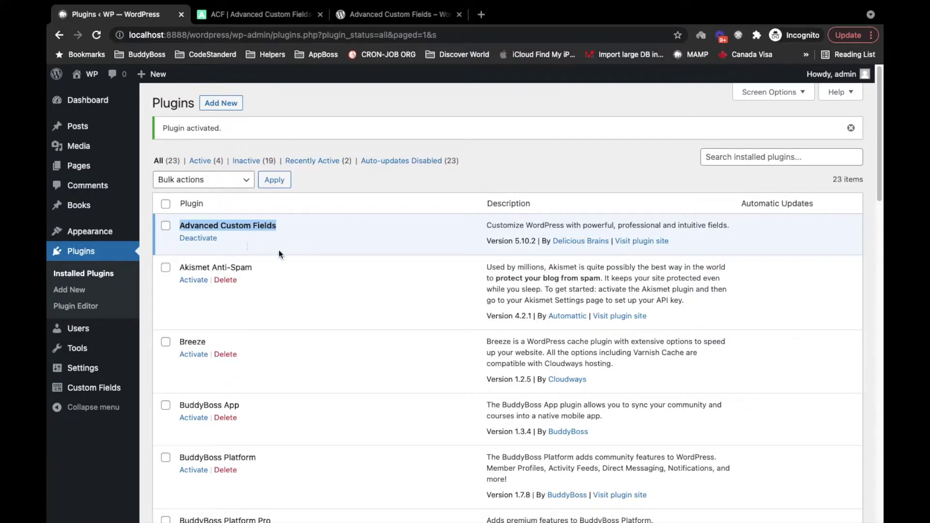
mouse_move(116, 390)
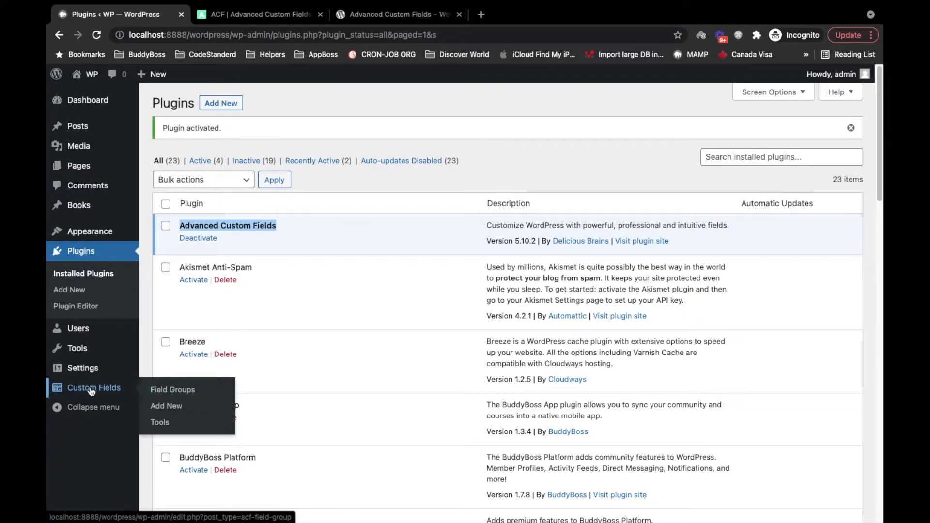
click(98, 389)
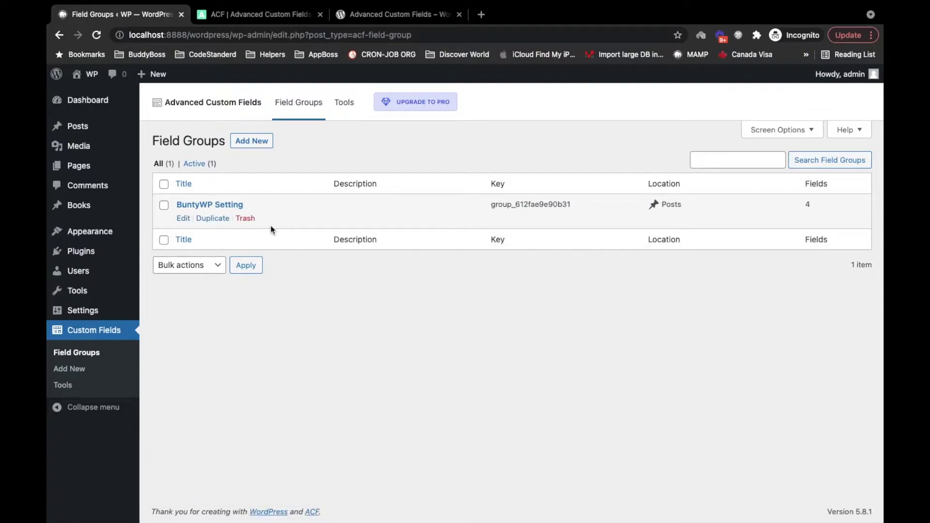
click(164, 184)
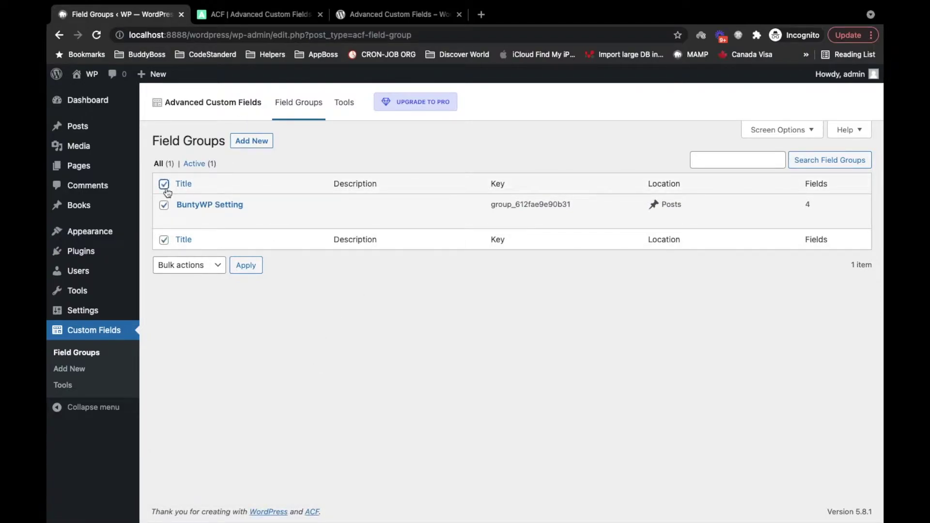
click(215, 267)
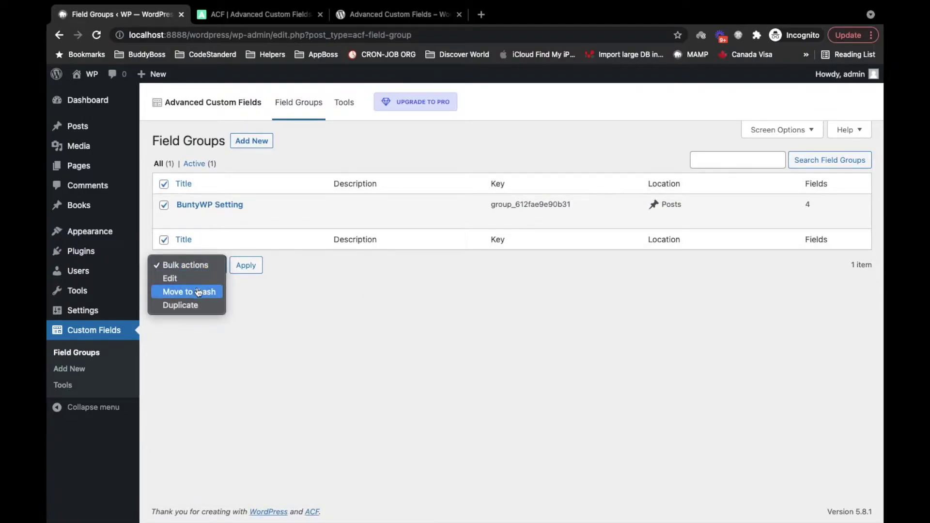
click(202, 292)
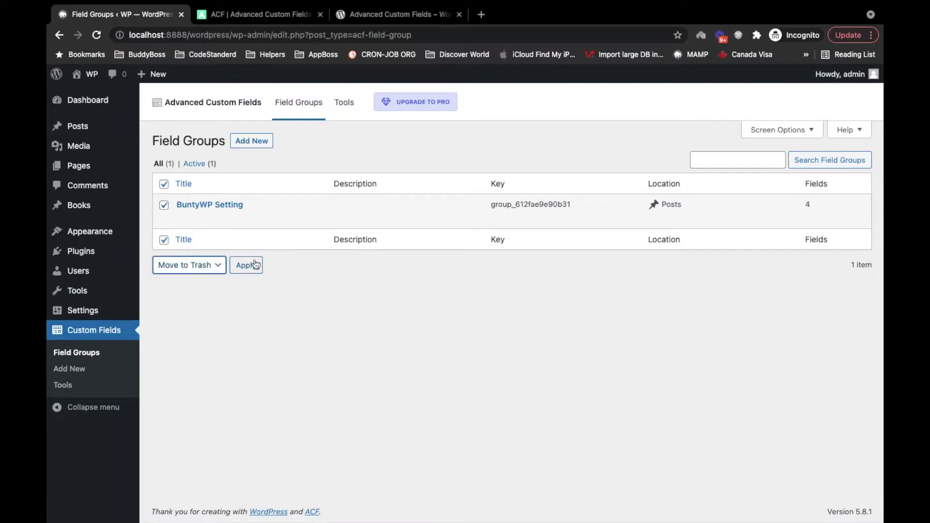
click(246, 266)
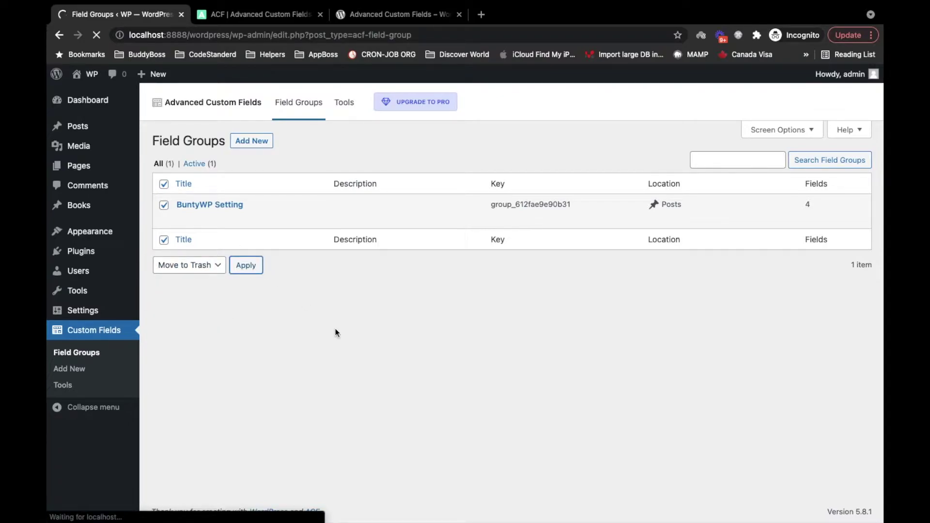
Step: Permanently delete BuntyWP Setting from the field groups trash
click(206, 204)
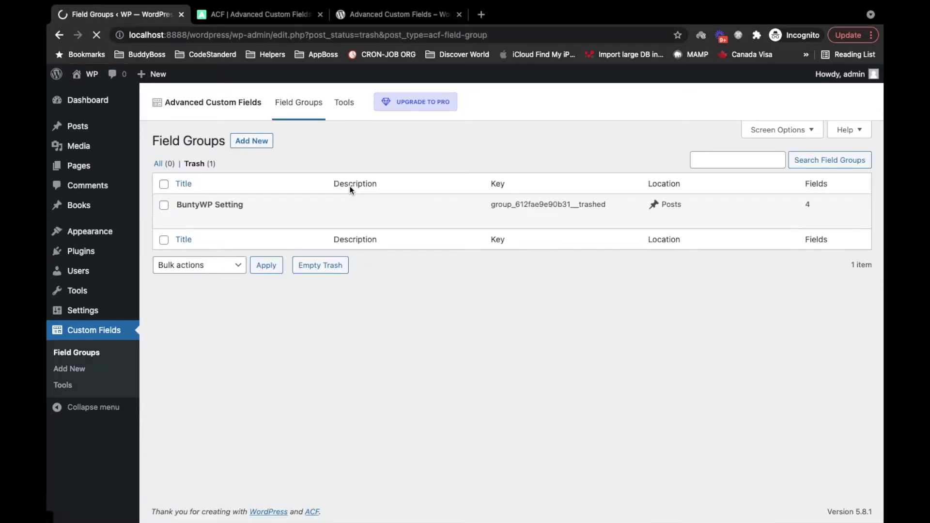
click(239, 221)
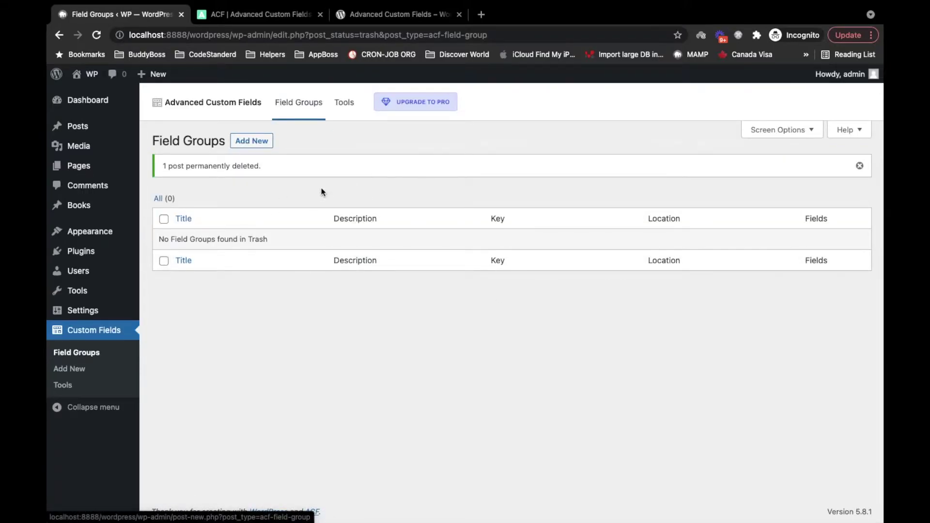
drag(154, 140, 229, 140)
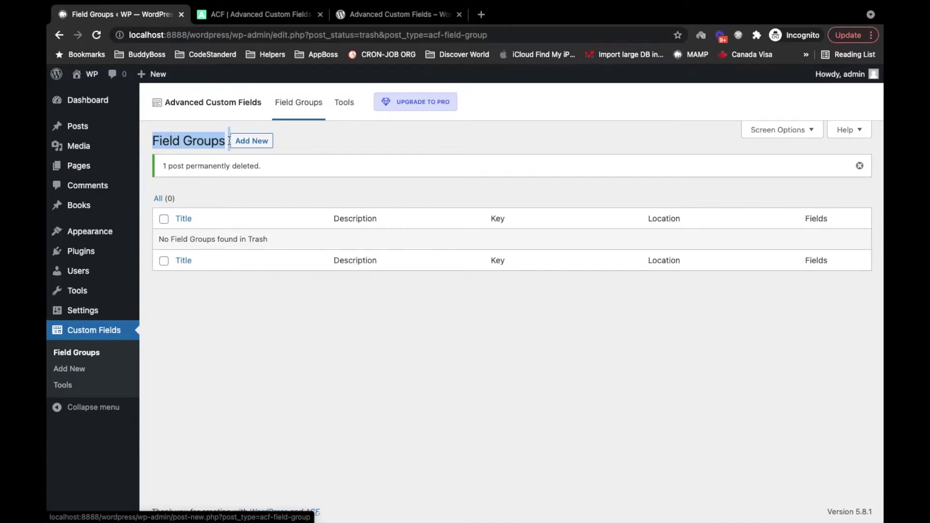
click(320, 123)
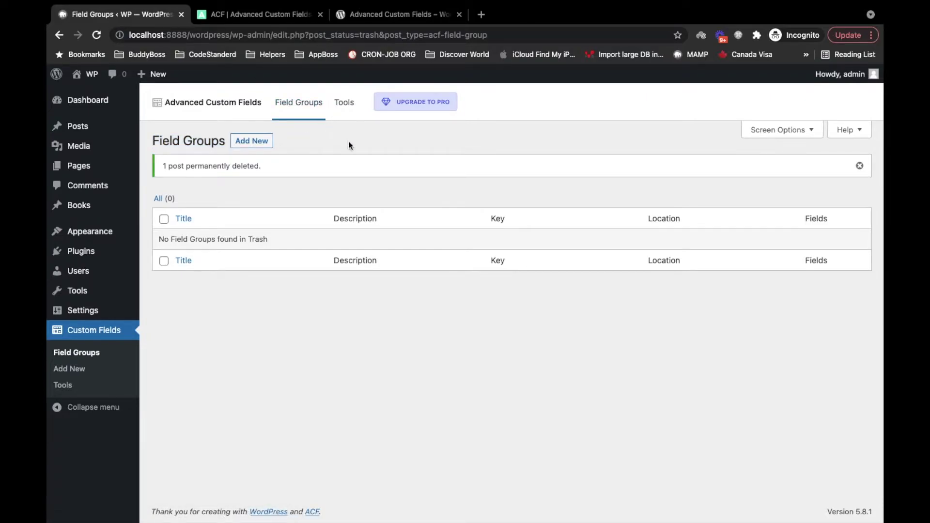
mouse_move(79, 129)
Step: Open Book Post 1 for editing from the all-books list
mouse_move(79, 209)
super+click(79, 205)
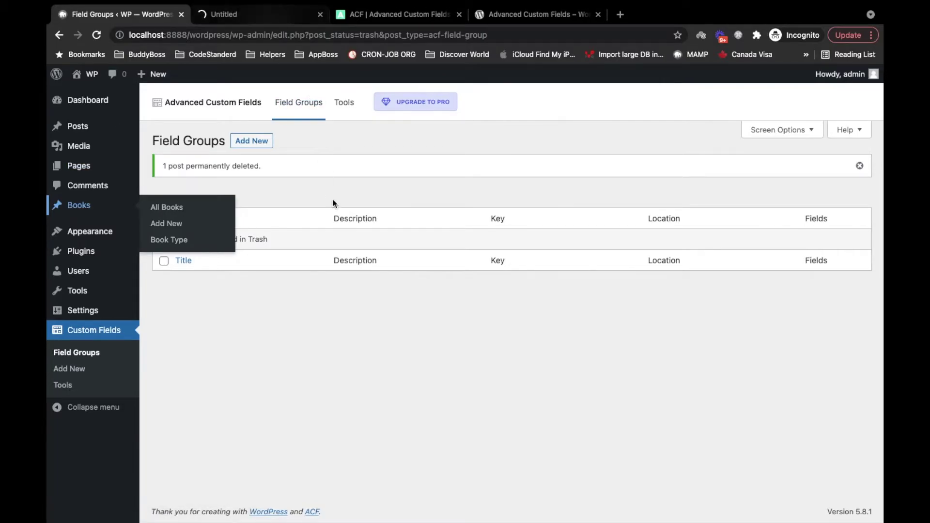
click(295, 18)
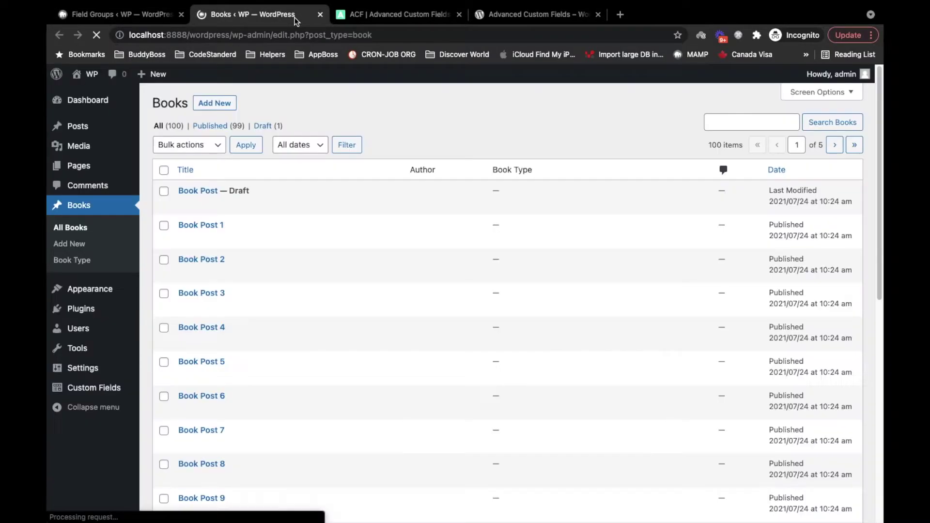
click(186, 225)
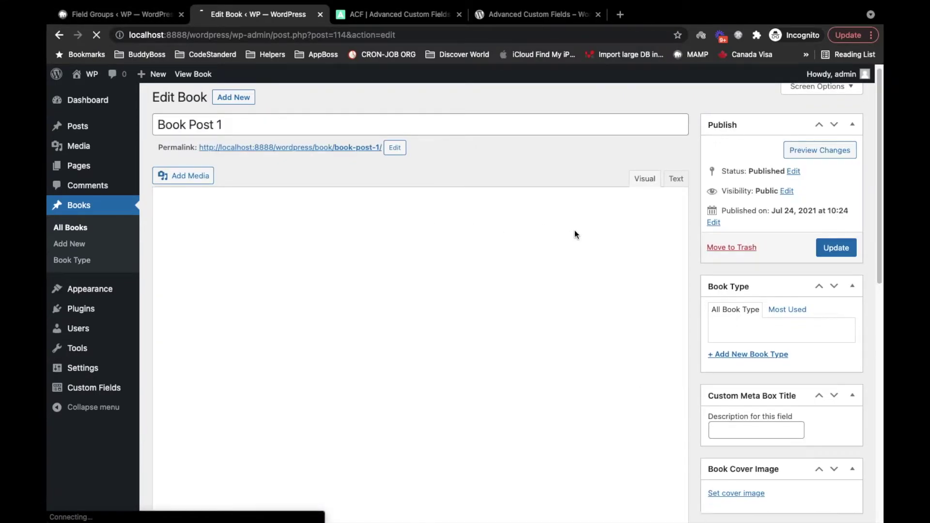
Step: Review the Custom Meta Box Title and Book Cover Image panels, then highlight the title
scroll(575, 230, down, 5)
scroll(575, 230, down, 1)
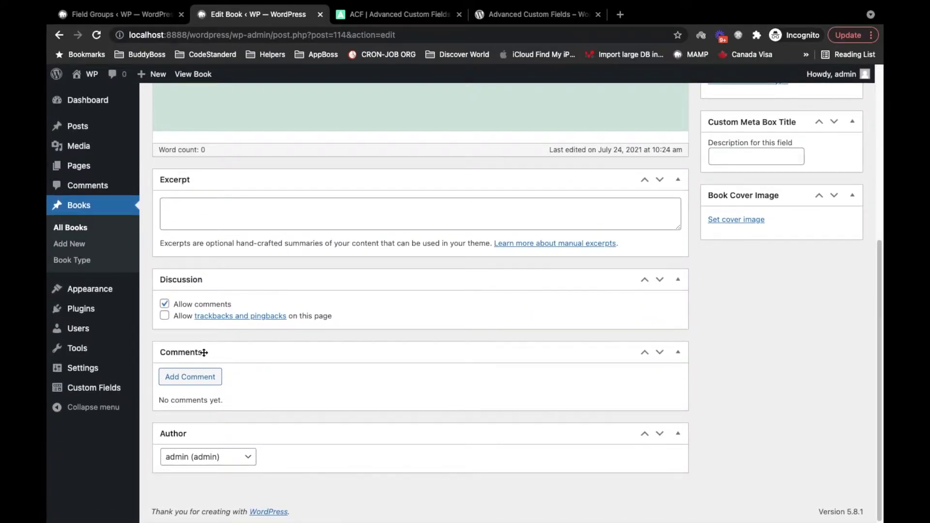
scroll(344, 313, up, 5)
scroll(345, 315, up, 1)
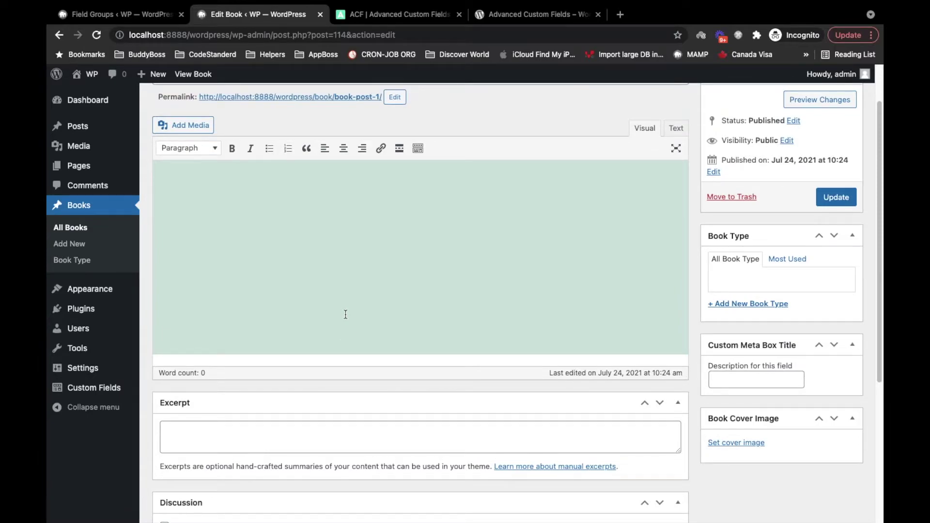
scroll(346, 315, up, 2)
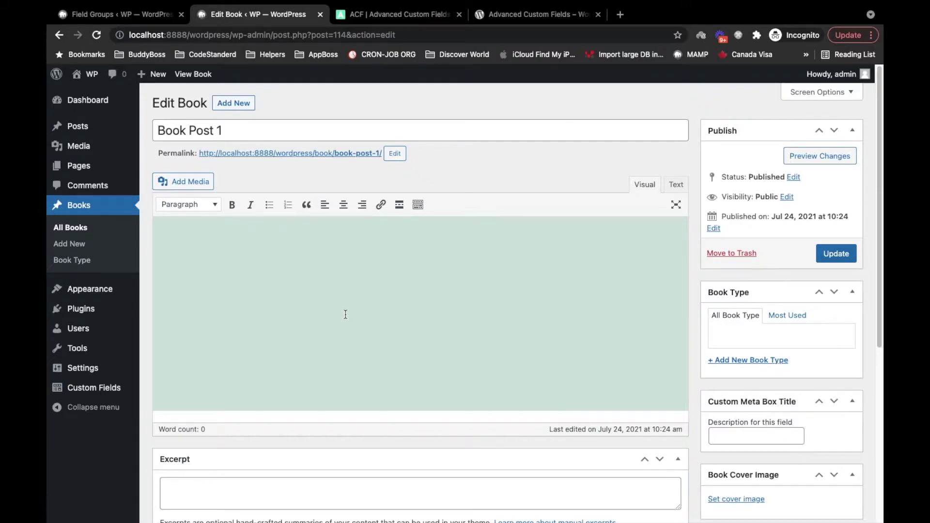
scroll(345, 314, down, 5)
scroll(567, 297, up, 5)
scroll(569, 297, down, 6)
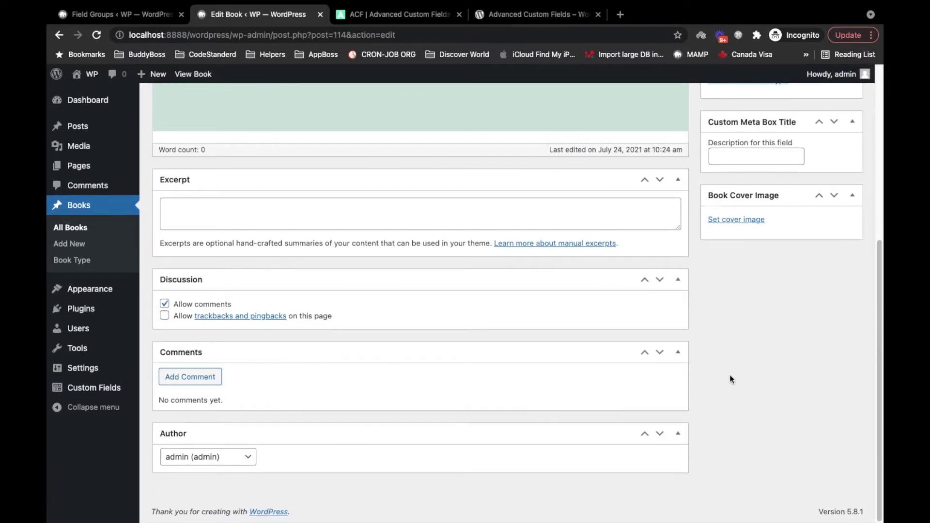
scroll(510, 430, up, 6)
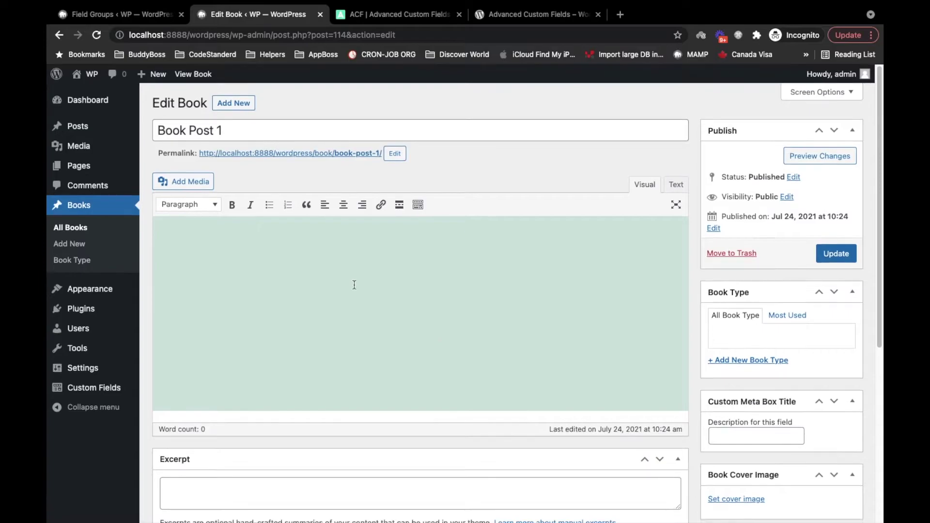
drag(230, 130, 156, 131)
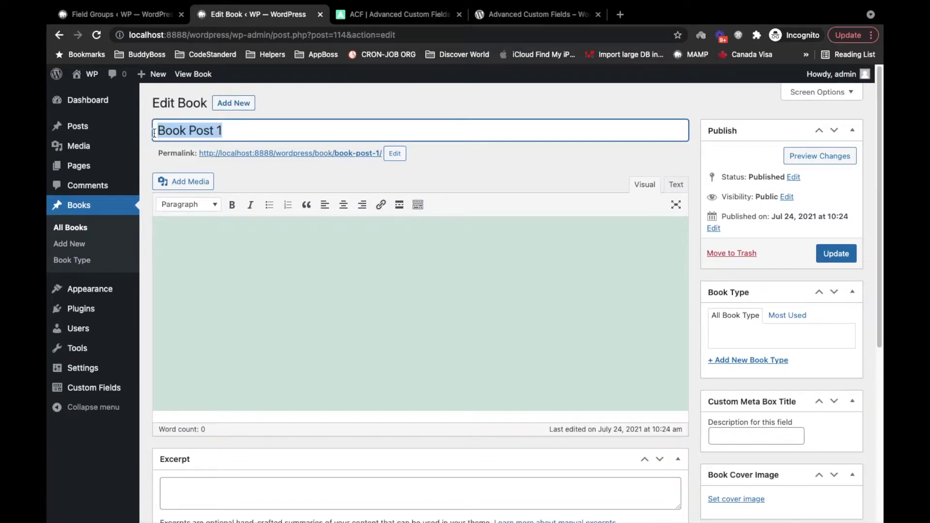
Step: Add a new field group titled 'Books Fields' and publish it
click(158, 22)
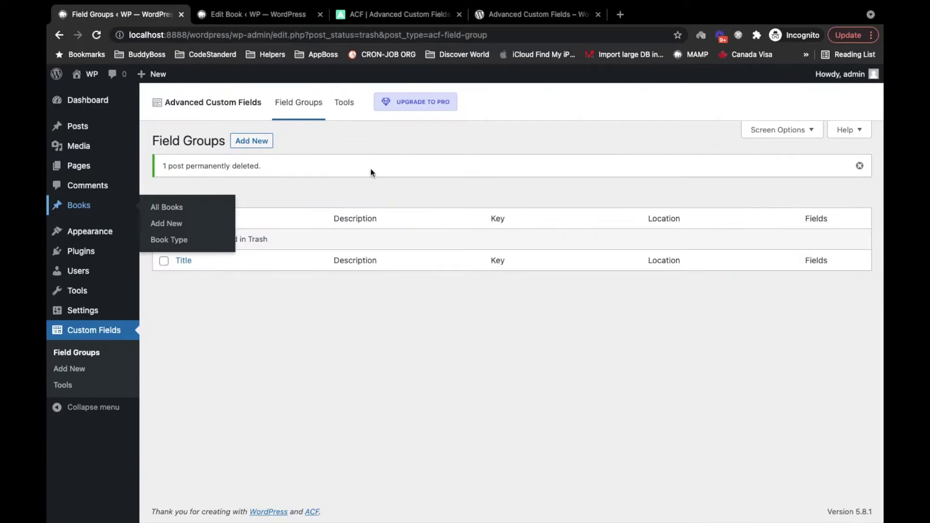
click(262, 147)
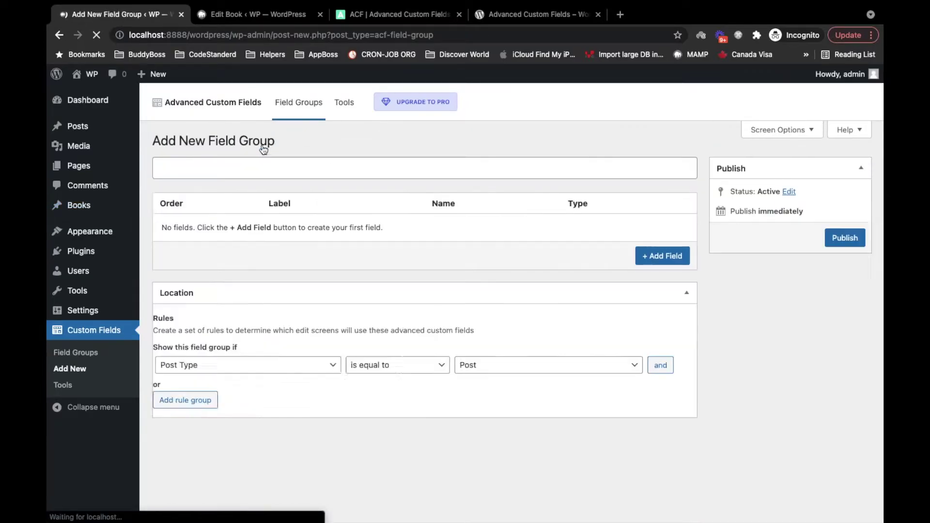
text(Books Fields)
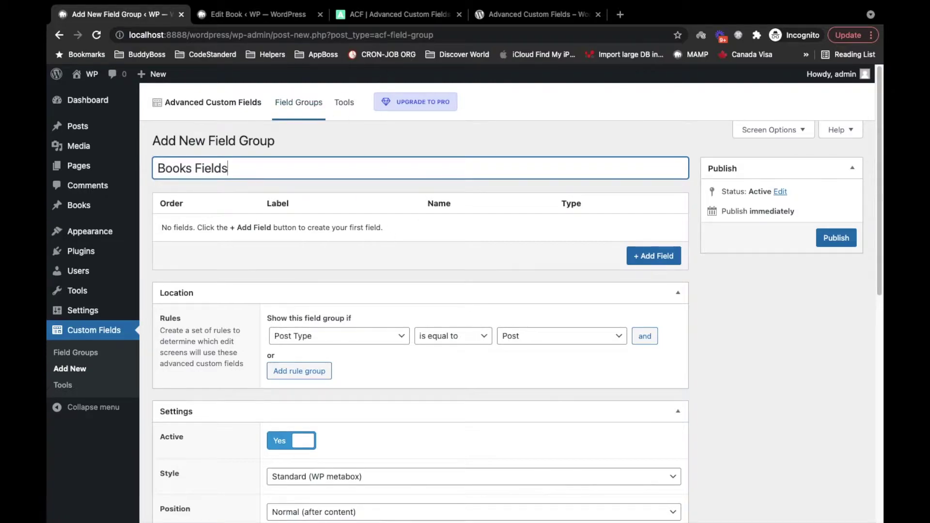
click(828, 239)
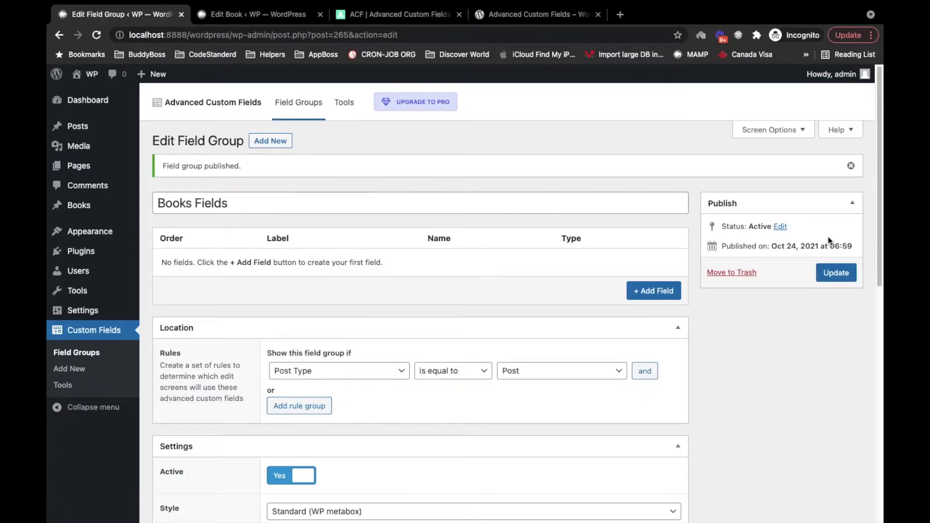
click(241, 200)
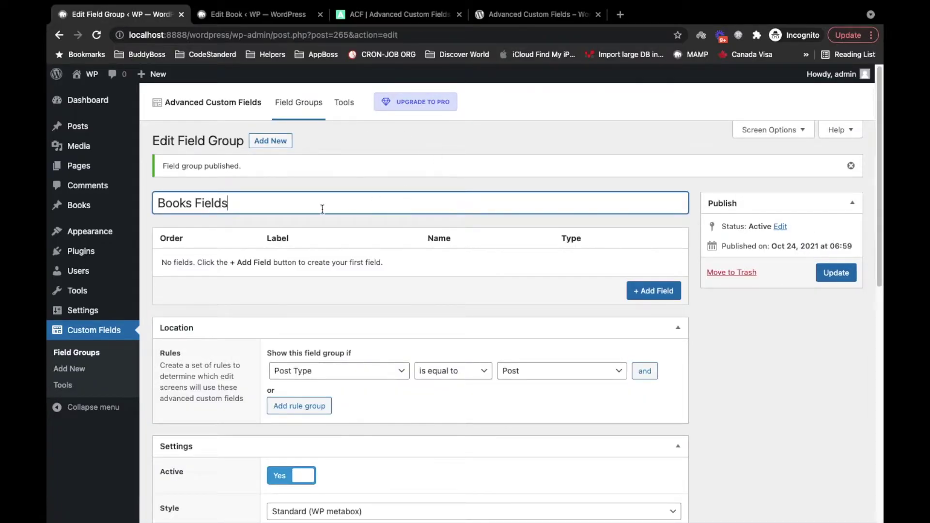
drag(161, 262, 409, 267)
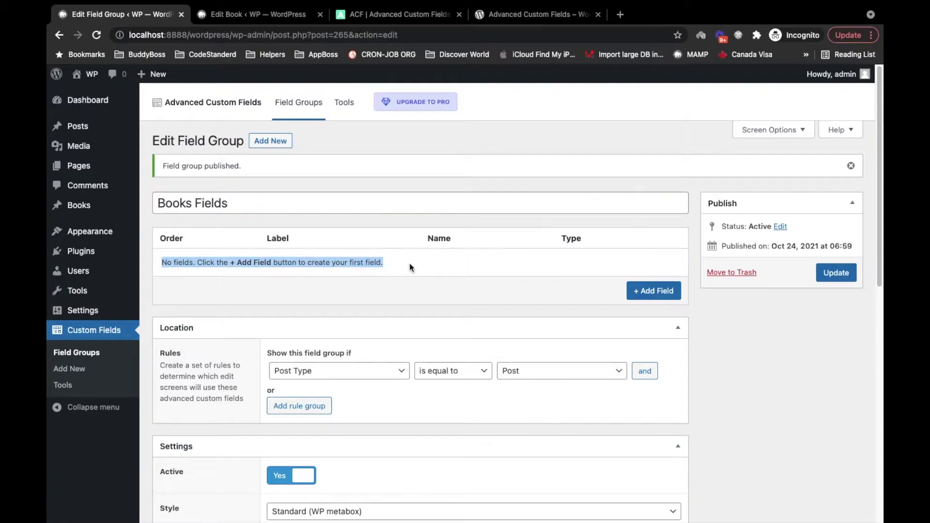
scroll(409, 267, down, 5)
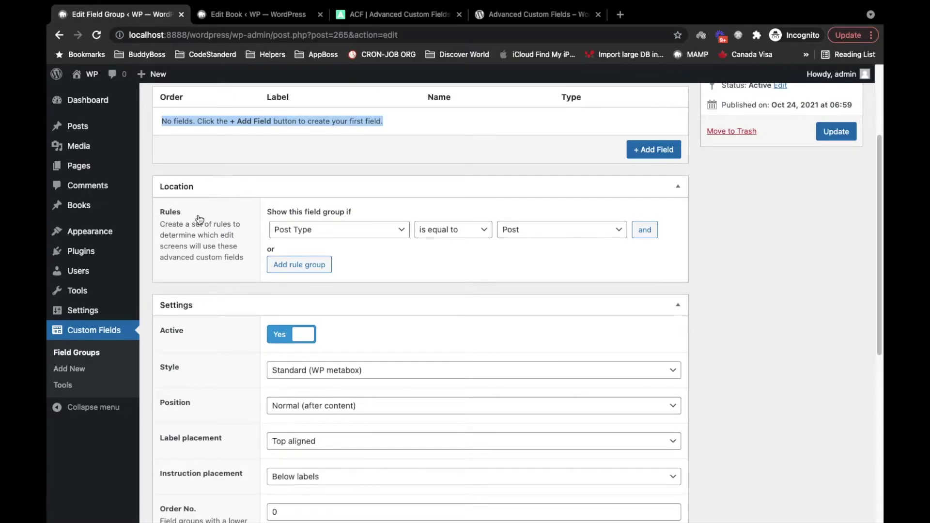
scroll(369, 219, up, 3)
scroll(370, 219, up, 3)
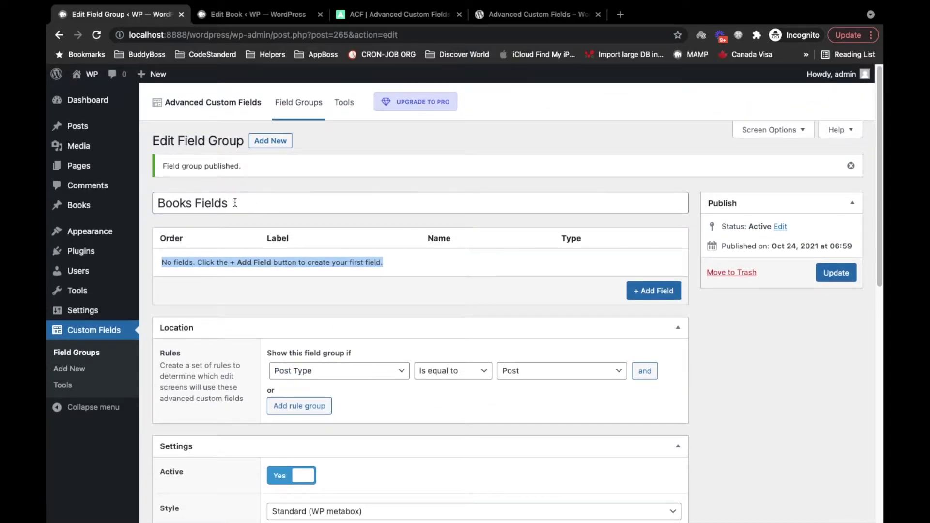
Step: Set the Books Fields location rule to Post Type is equal to Book and update
triple_click(236, 203)
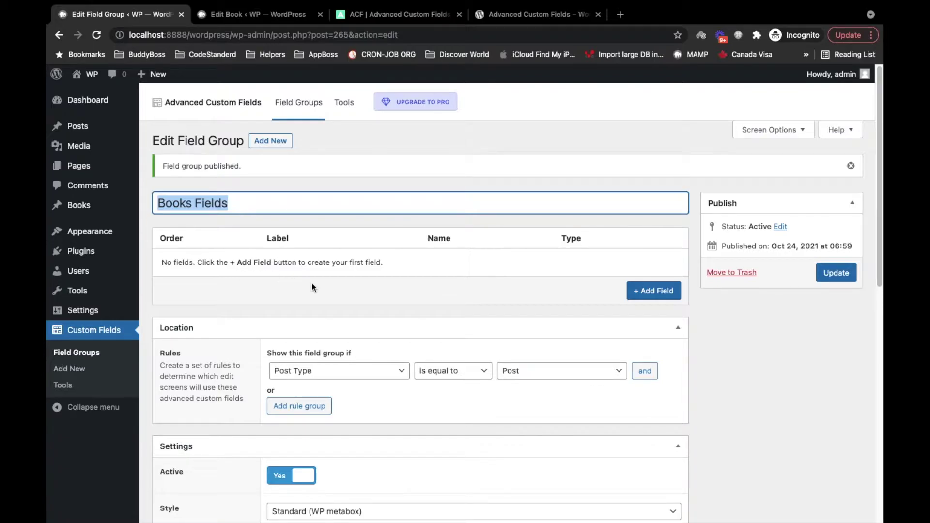
scroll(370, 269, down, 2)
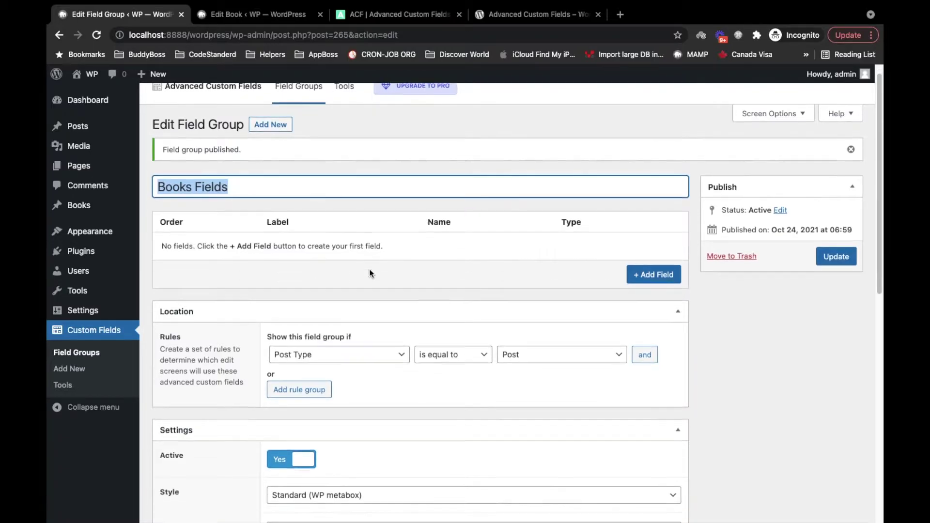
click(243, 12)
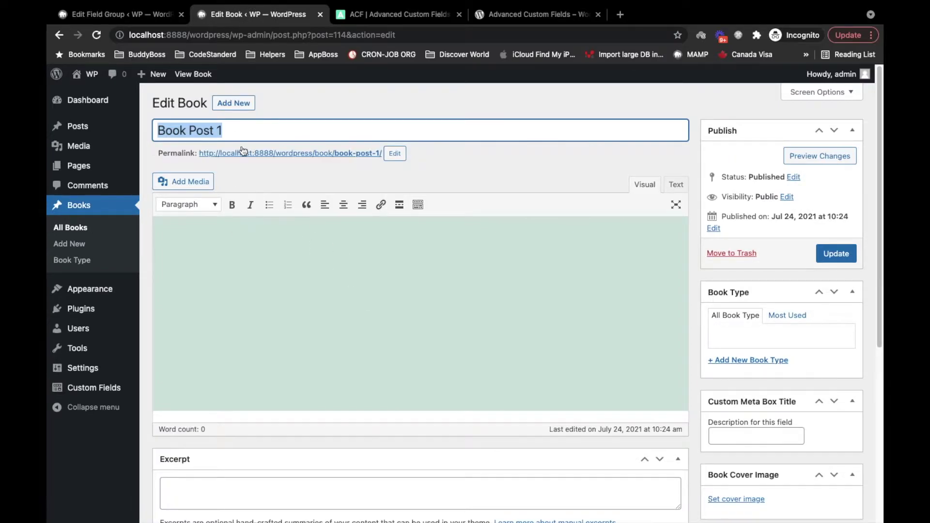
click(115, 14)
click(301, 293)
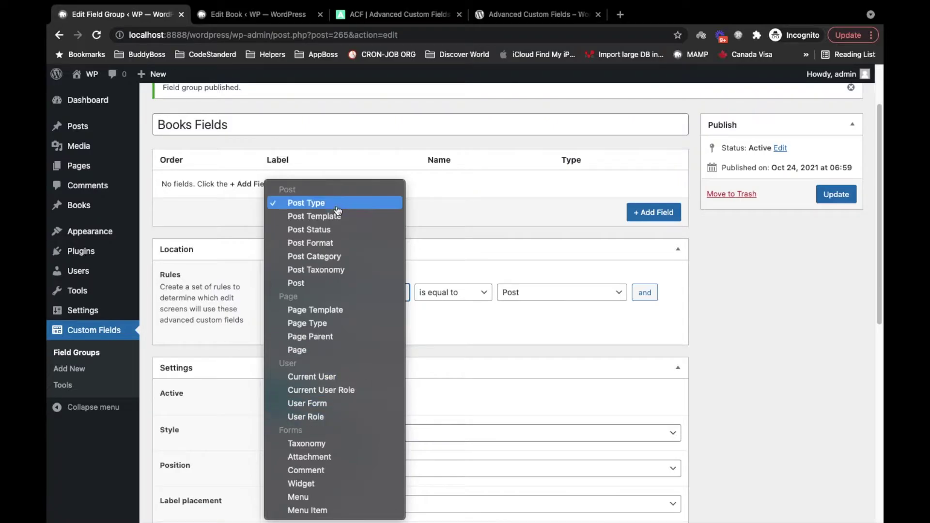
click(317, 204)
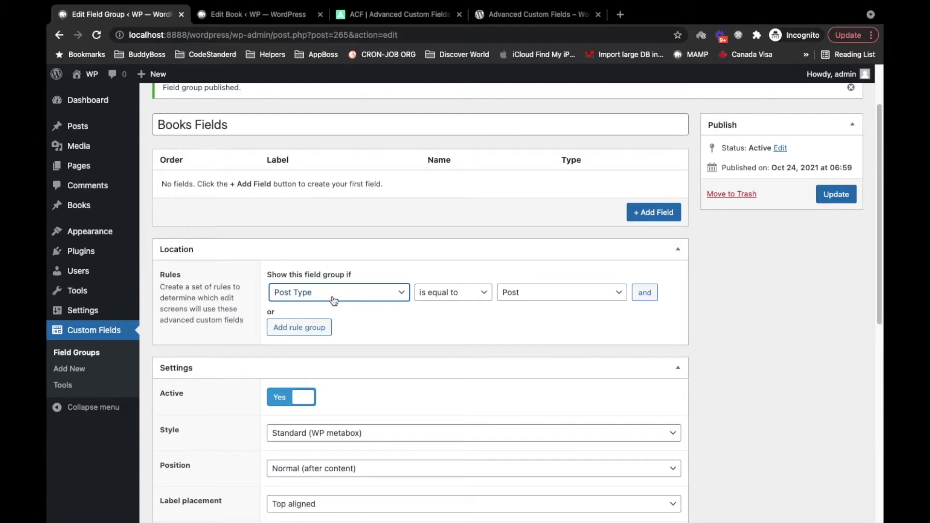
click(467, 293)
click(472, 295)
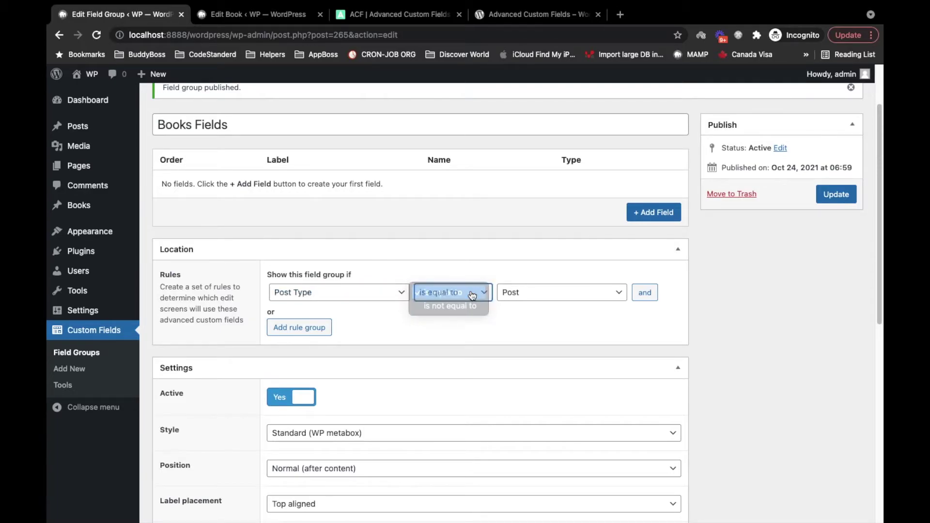
click(560, 292)
click(544, 321)
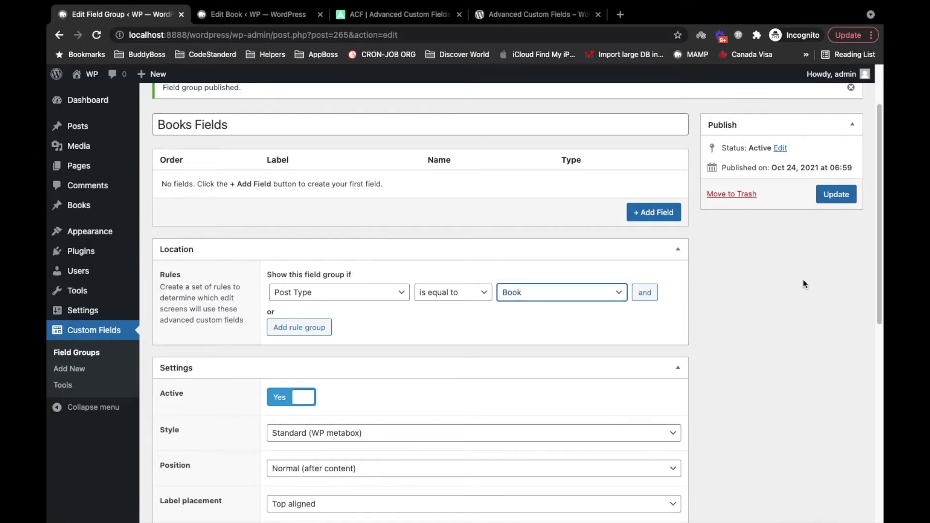
click(841, 199)
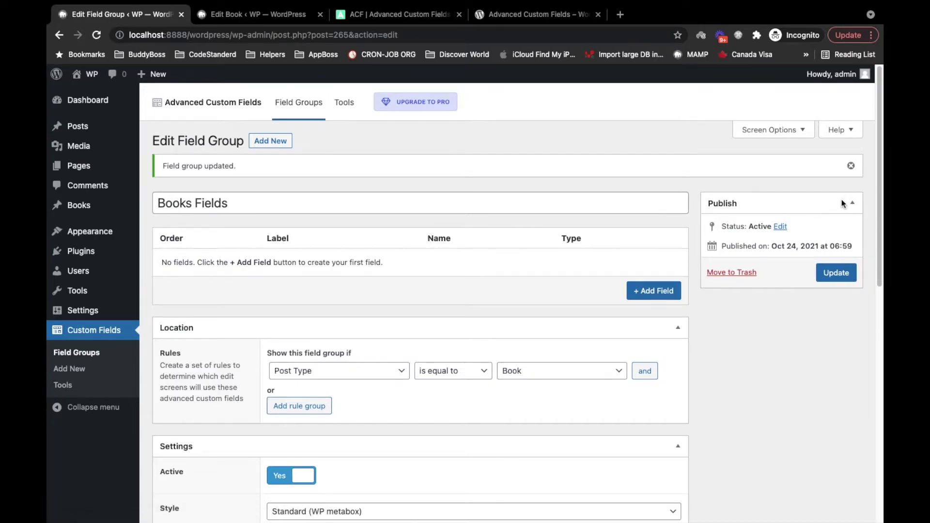
Step: Add a field labelled 'Publisher' with the auto-filled name publisher
click(670, 293)
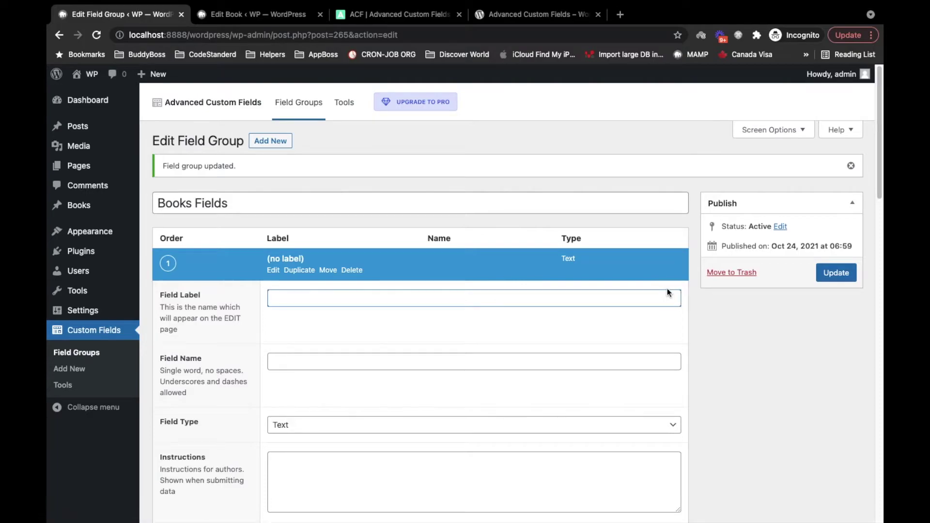
scroll(349, 323, down, 2)
text(Publi)
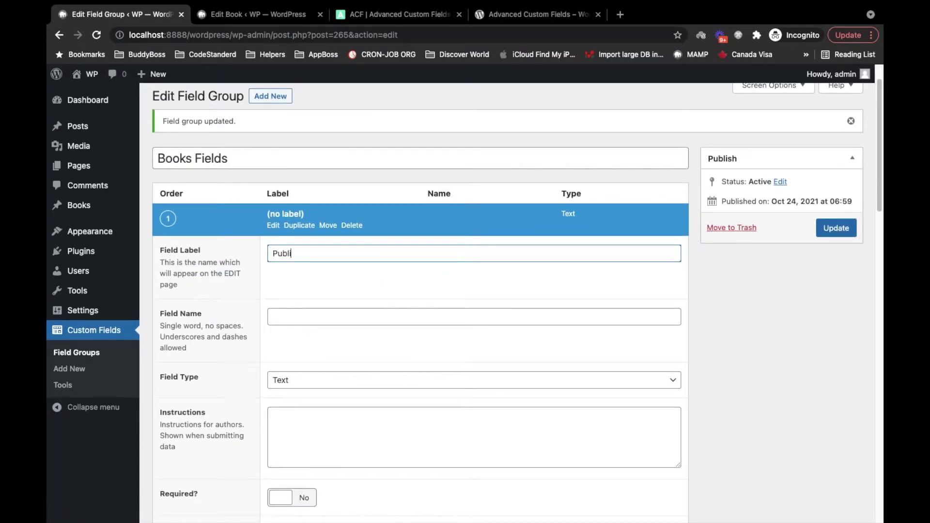
text(sher)
click(402, 370)
scroll(405, 364, down, 3)
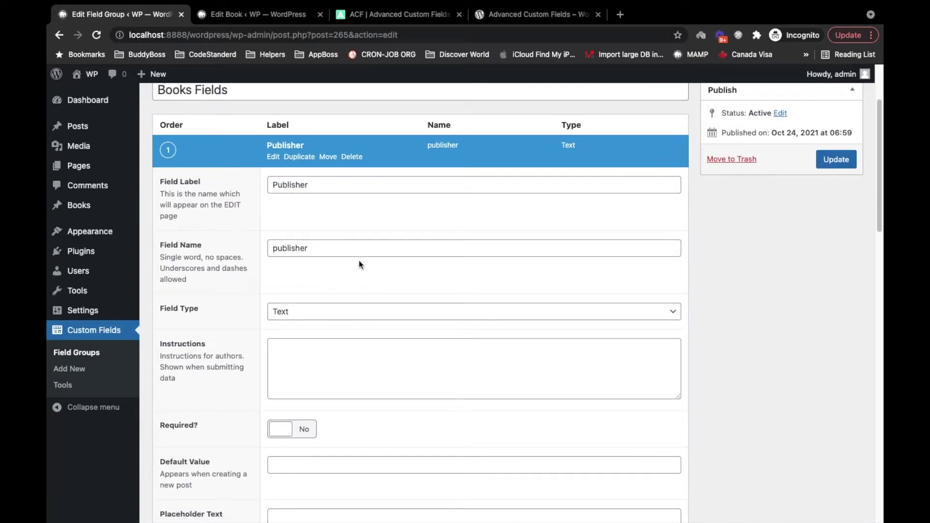
click(333, 251)
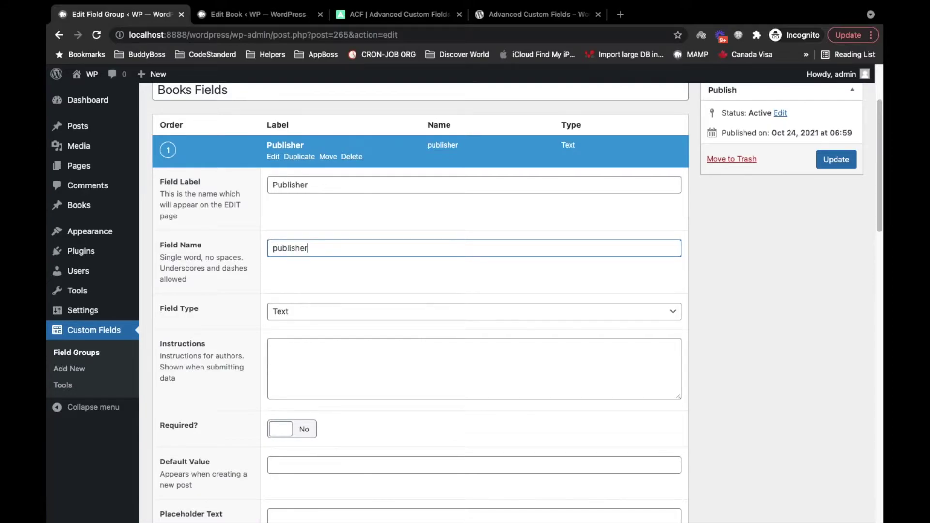
scroll(348, 251, down, 3)
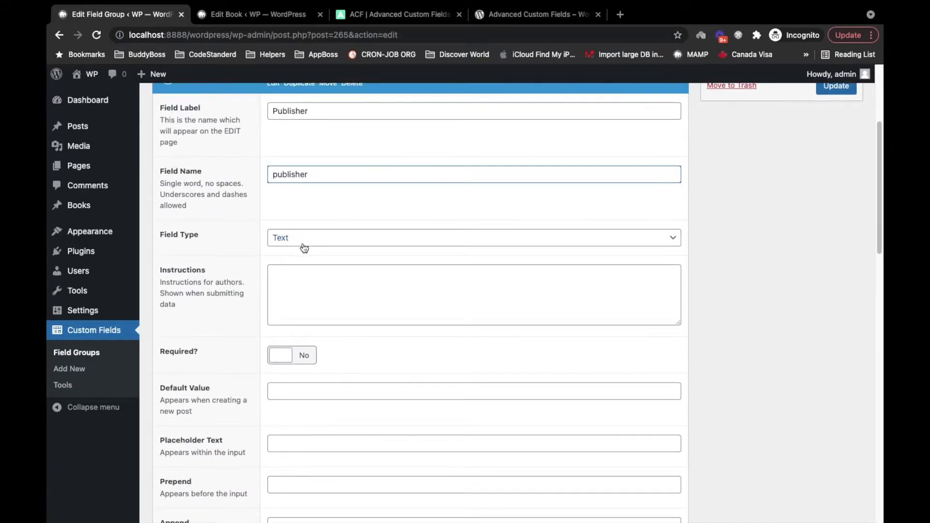
Step: Keep the field type as Text and enter the instruction 'Add publisher name'
click(354, 249)
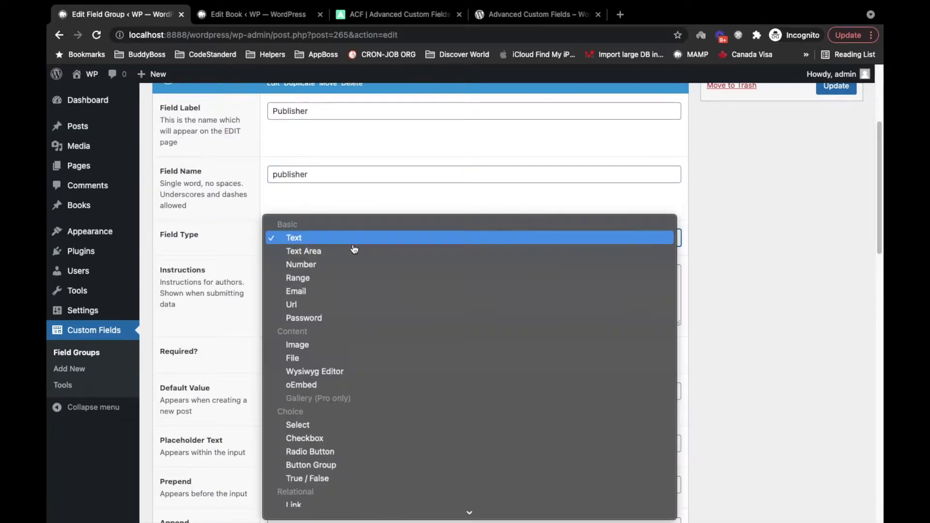
scroll(353, 249, down, 5)
scroll(330, 469, up, 2)
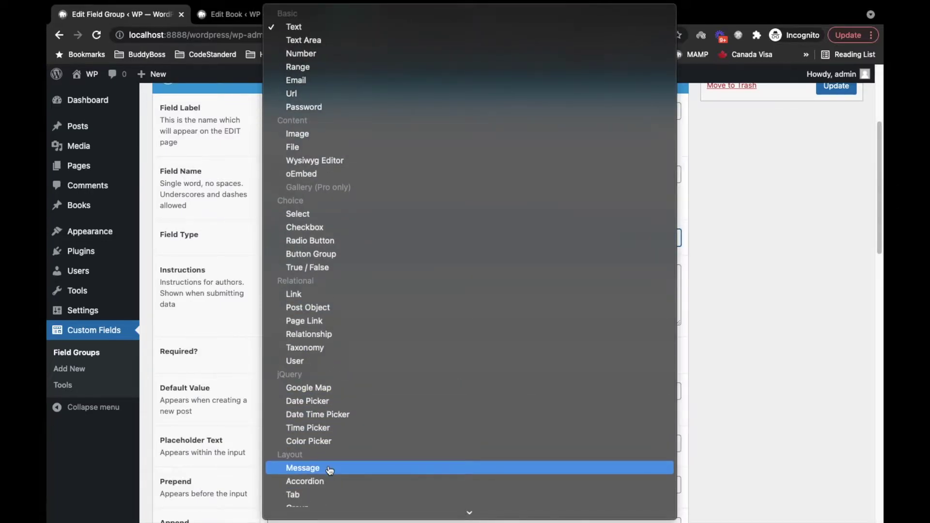
click(313, 28)
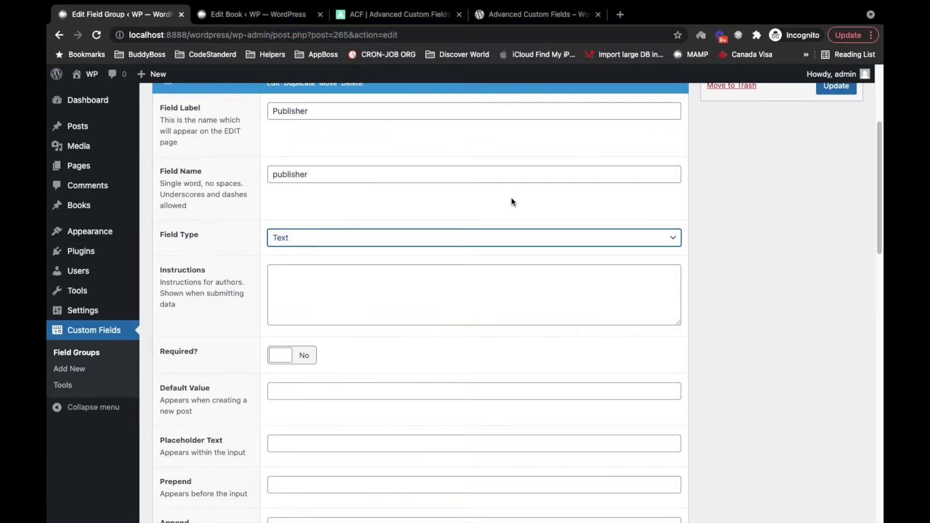
click(374, 277)
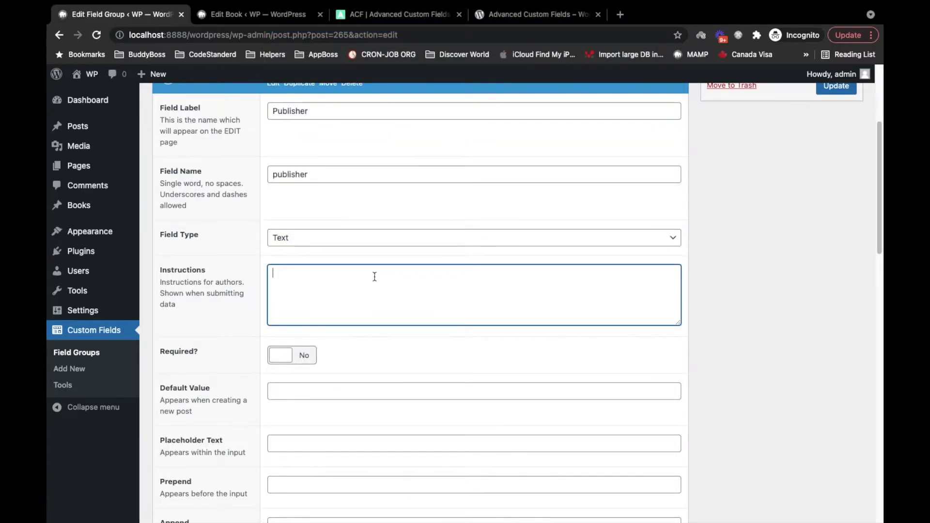
text(Add publisher name.)
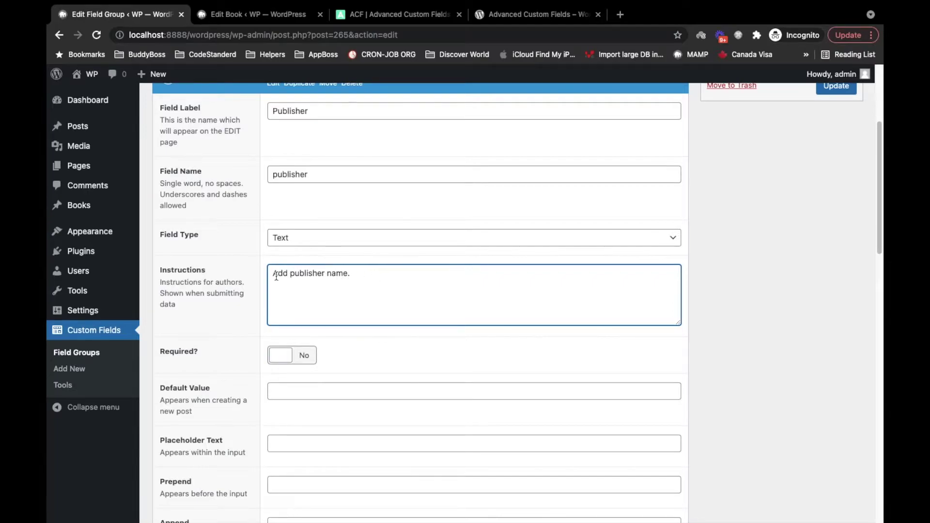
drag(274, 274, 419, 275)
Step: Leave Publisher not required and set its placeholder text to 'ABC Inc.'
scroll(419, 274, down, 2)
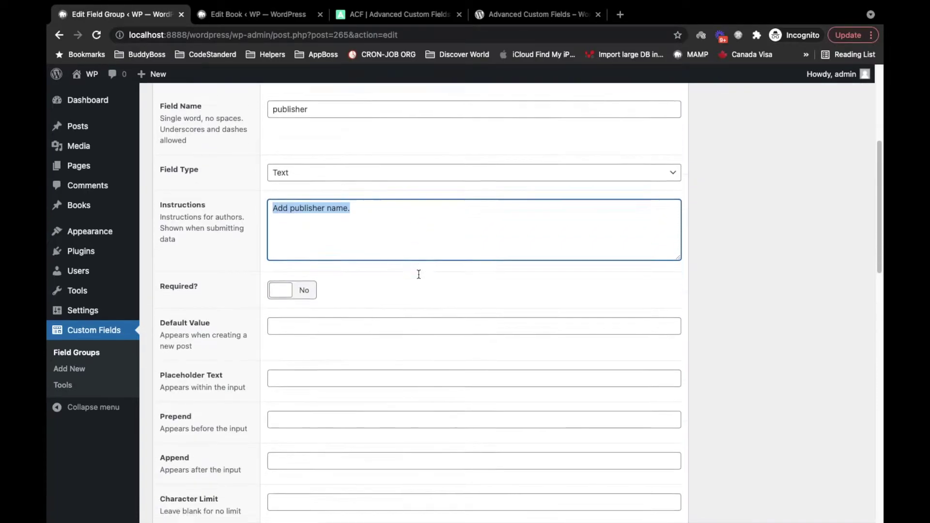
click(307, 265)
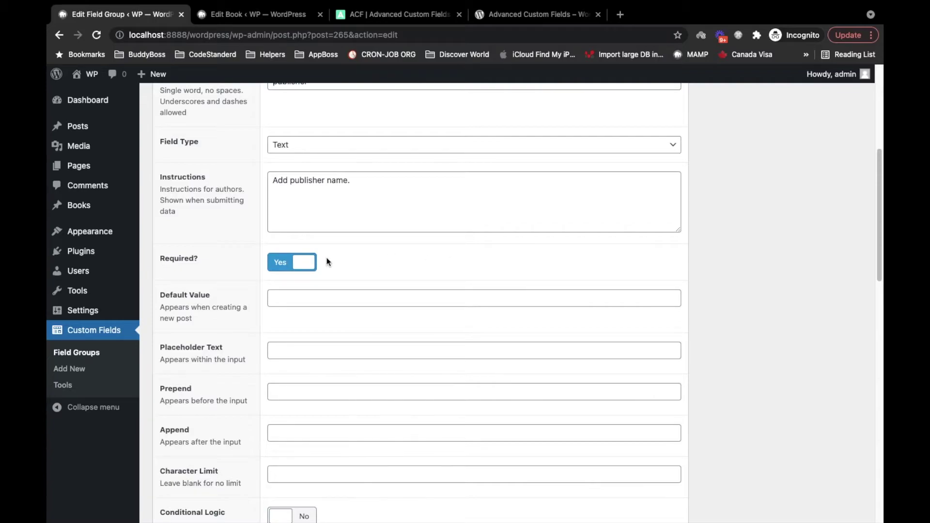
click(306, 263)
scroll(403, 253, down, 1)
scroll(403, 250, down, 2)
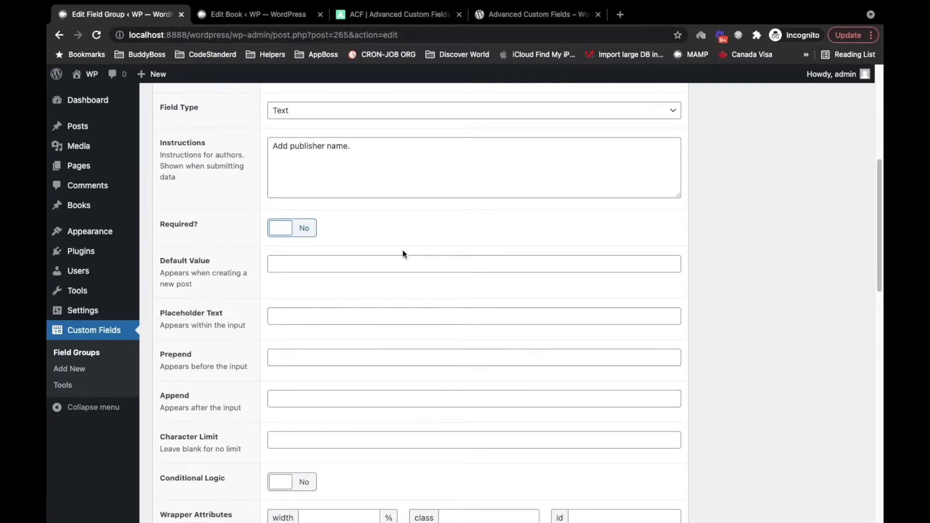
click(331, 222)
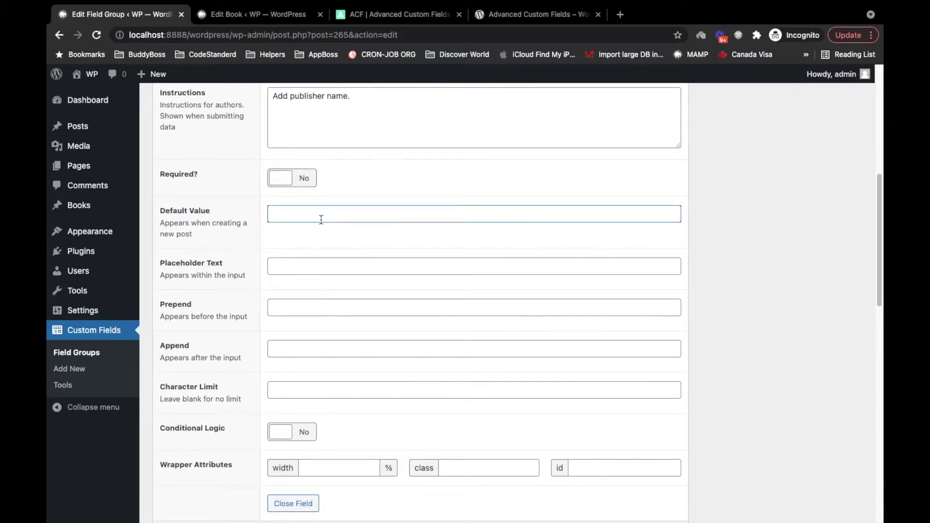
scroll(323, 216, down, 2)
drag(156, 201, 306, 201)
click(327, 203)
text(ABC Inc.)
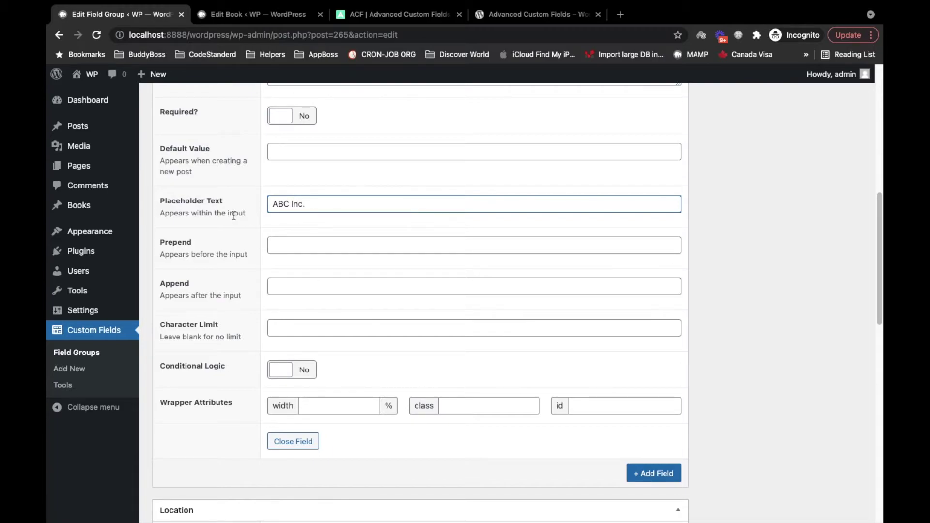
Step: Set the Publisher field's prepend to '-P-' and append to '-A-'
scroll(234, 216, down, 2)
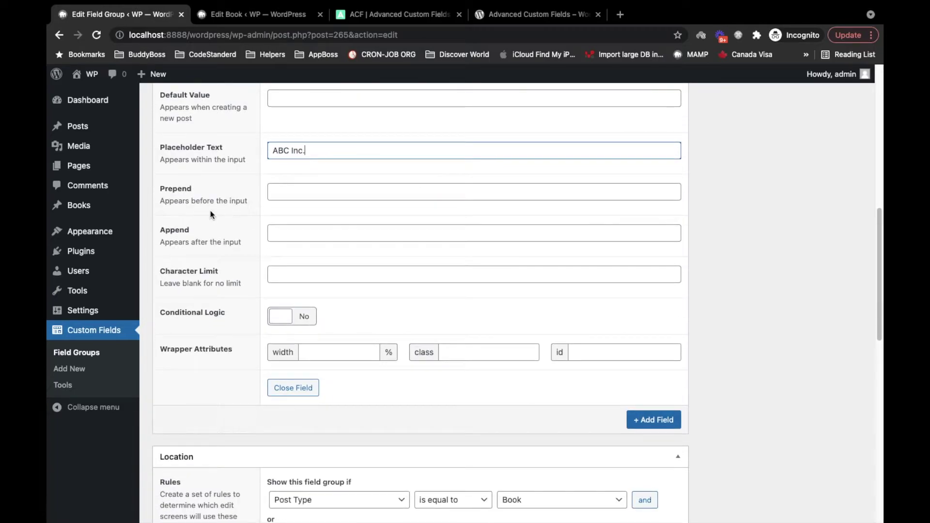
drag(163, 200, 231, 202)
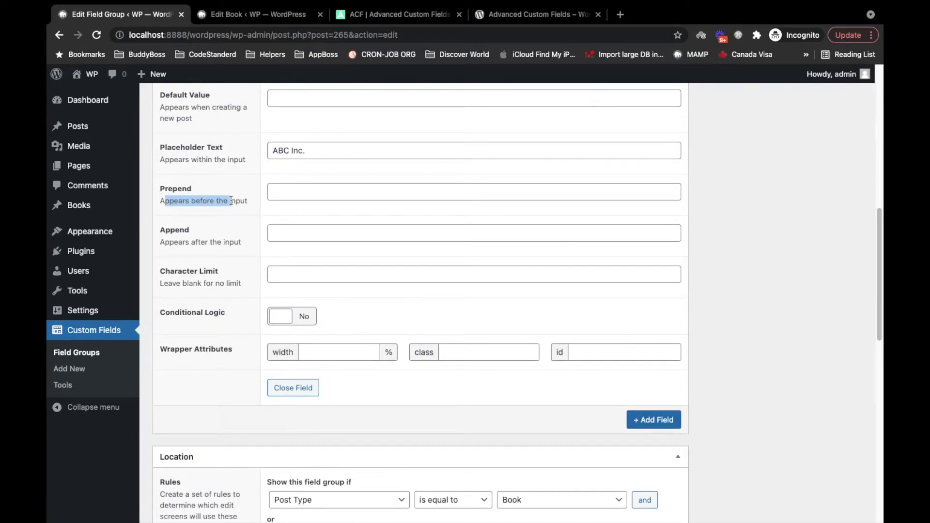
click(190, 204)
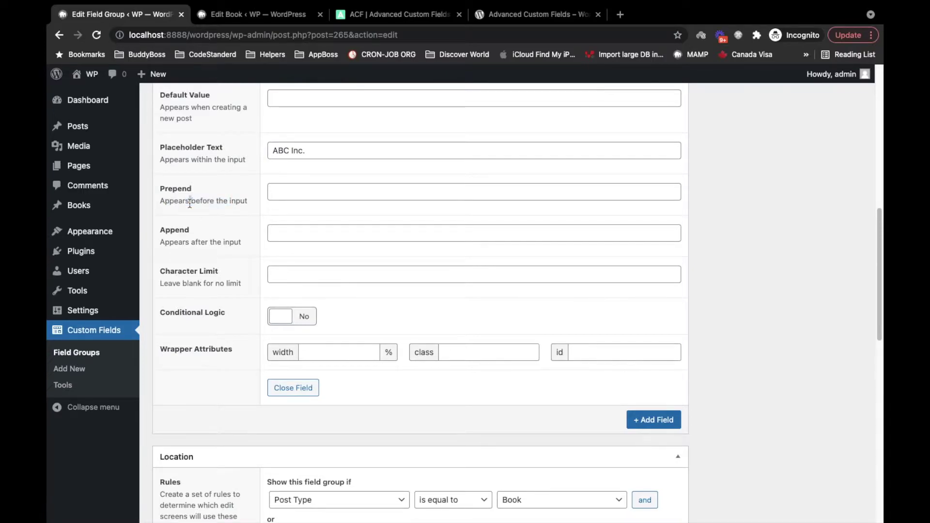
scroll(189, 203, down, 1)
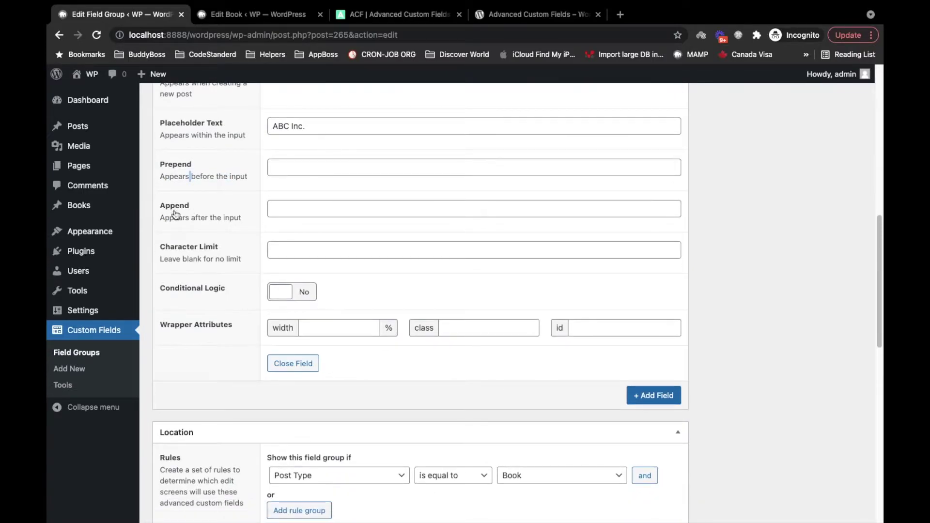
drag(160, 218, 249, 225)
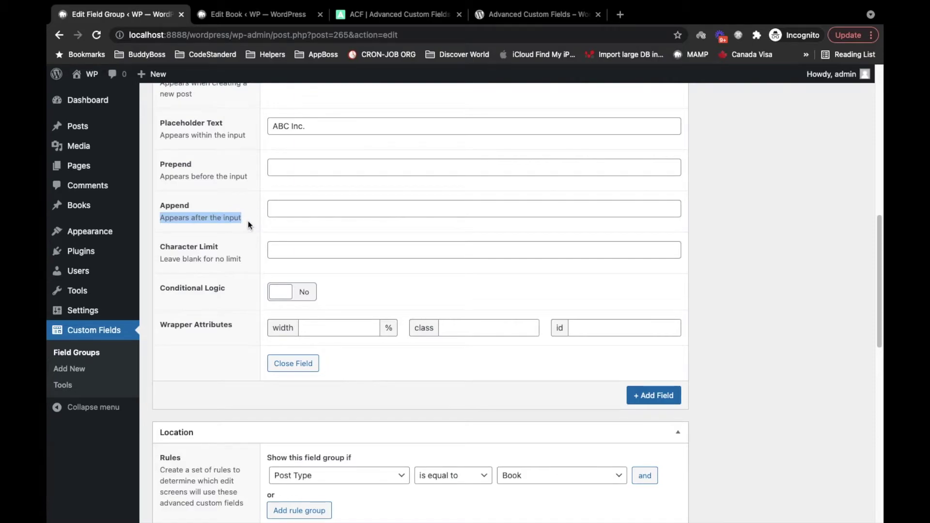
scroll(250, 224, down, 1)
scroll(247, 227, up, 1)
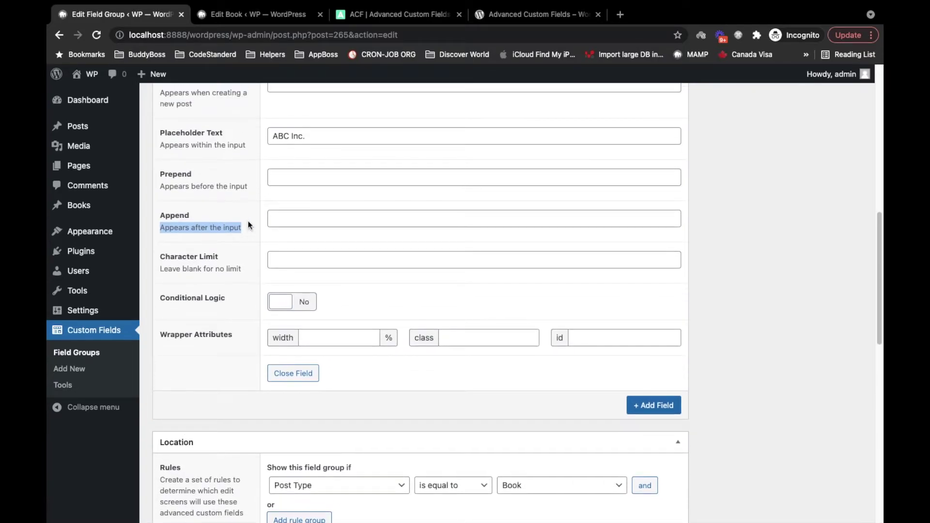
click(320, 175)
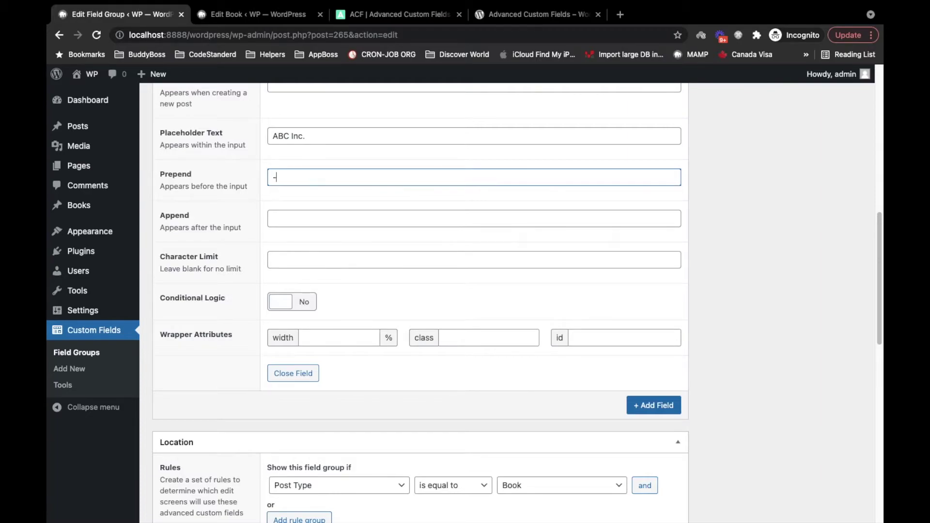
click(272, 218)
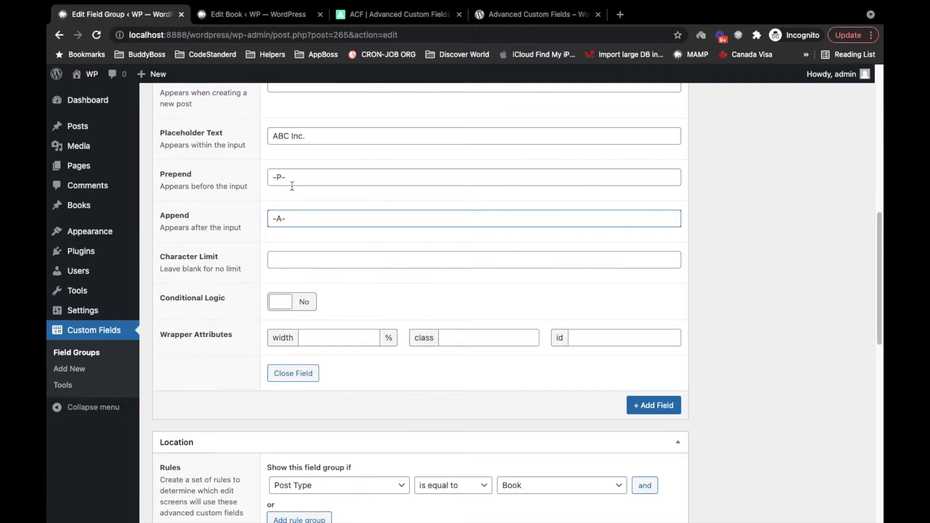
click(252, 231)
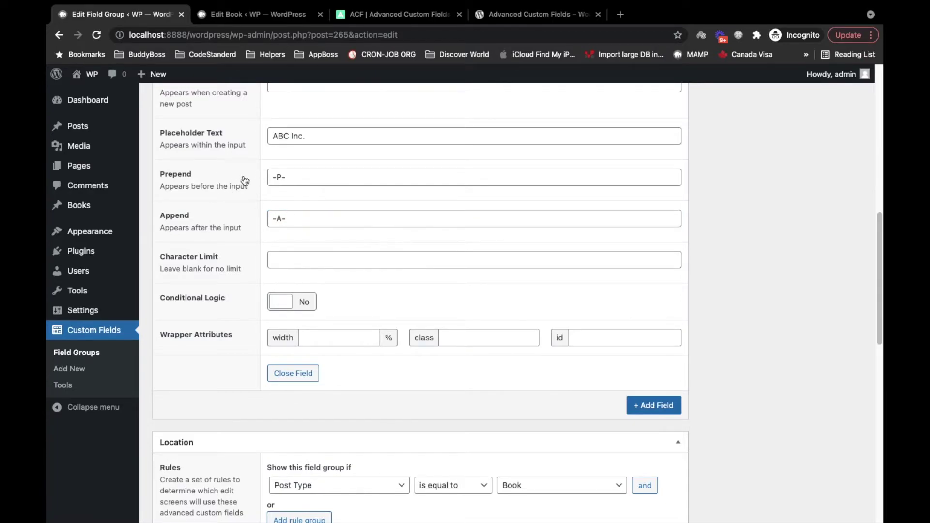
scroll(286, 224, down, 3)
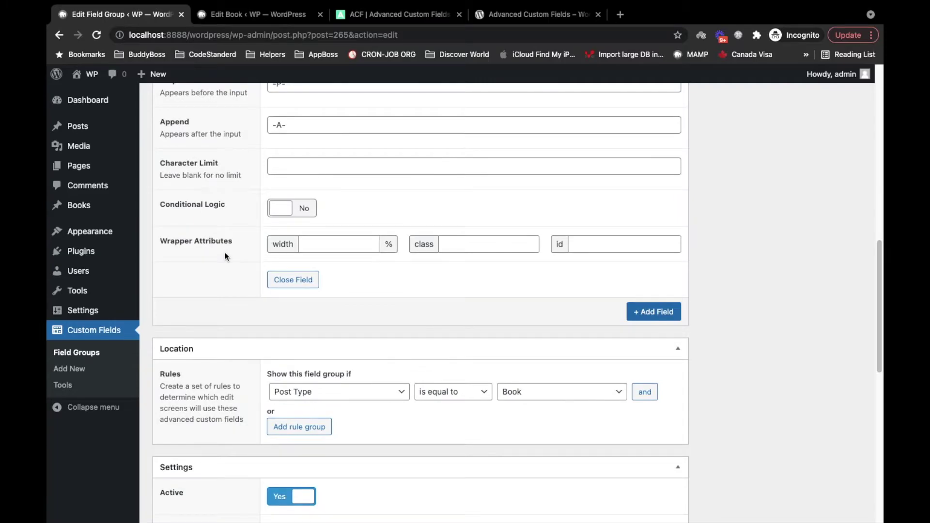
scroll(225, 257, up, 15)
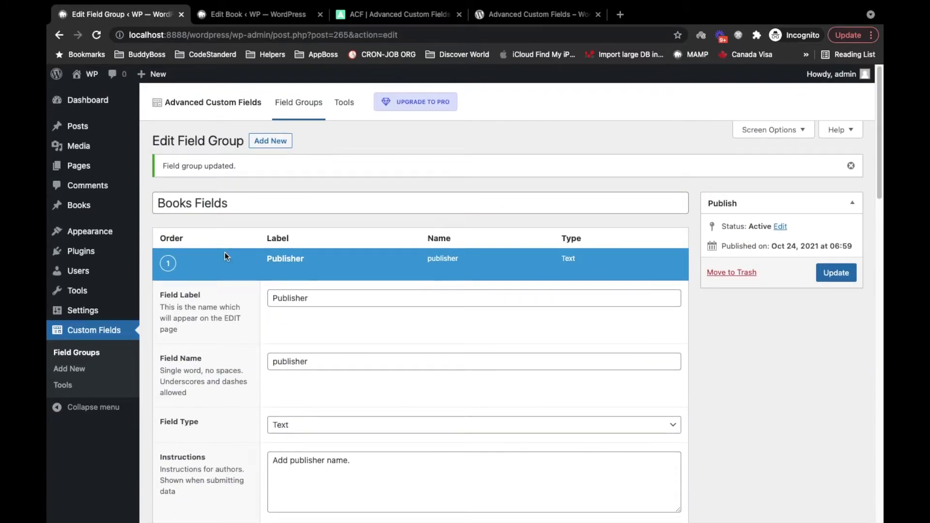
Step: Update the Books Fields group, keeping Publisher's placeholder 'ABC Inc.', prepend '-P-' and append '-A-'
click(280, 264)
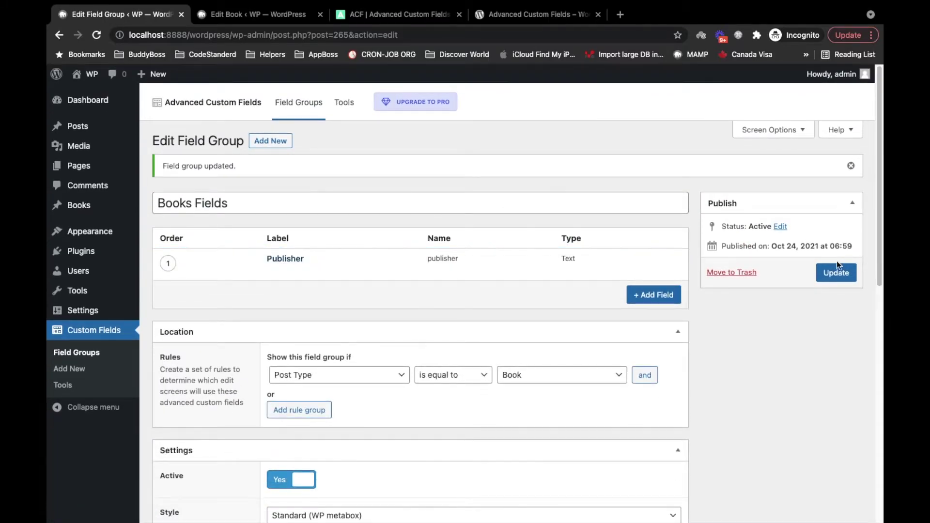
click(834, 274)
click(285, 258)
scroll(223, 271, down, 5)
scroll(223, 271, down, 2)
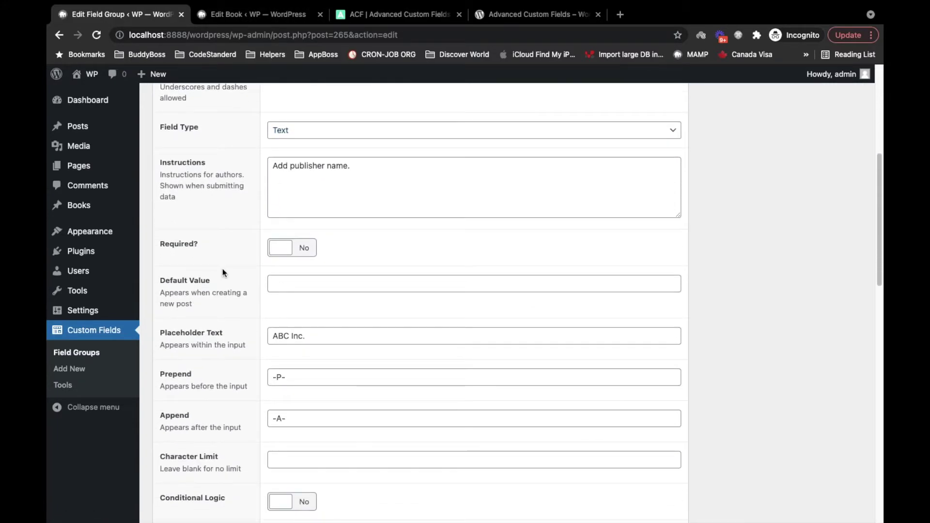
Step: Reload Book Post 1's editor to see the new Publisher field
click(256, 14)
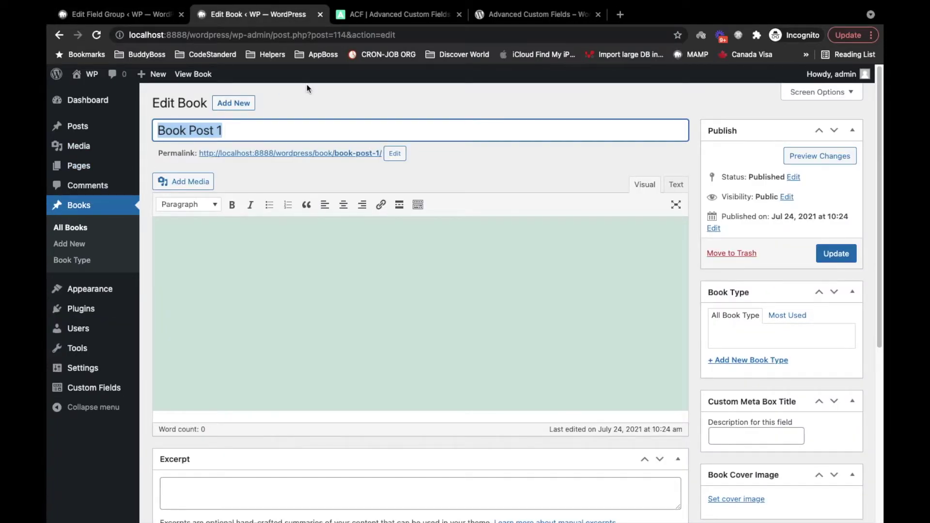
click(102, 34)
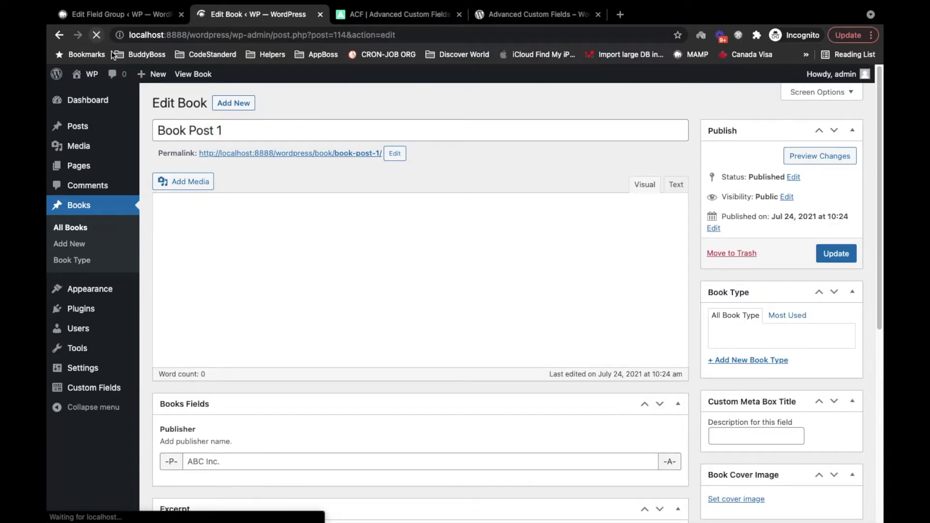
scroll(484, 167, down, 7)
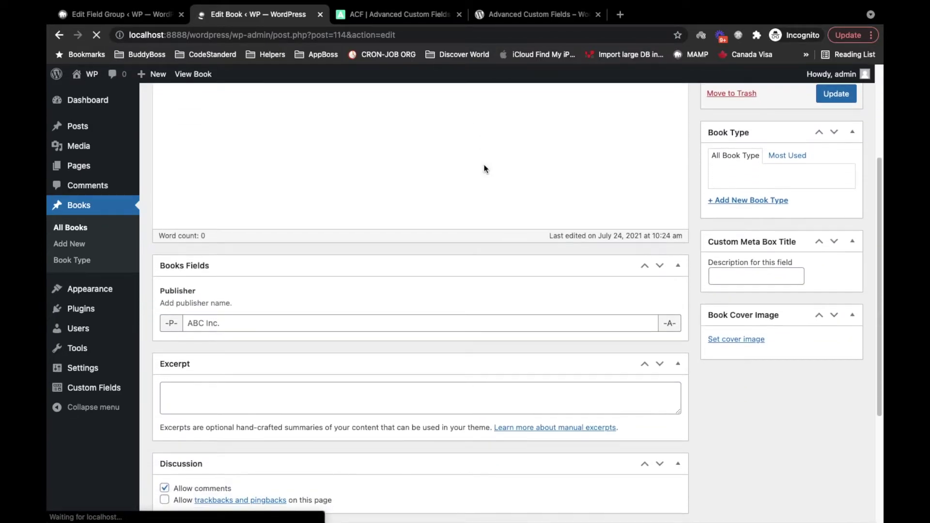
scroll(427, 176, up, 3)
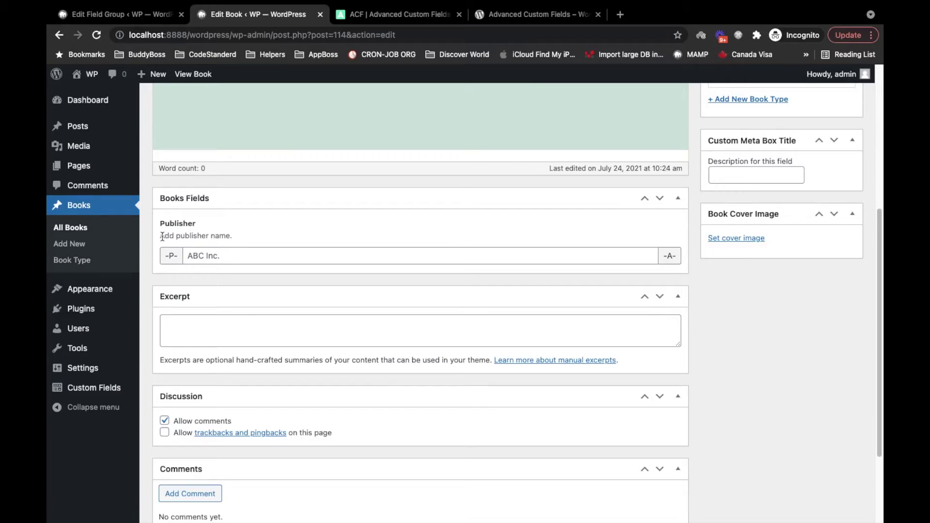
Step: Compare Publisher's field settings with its input on the book, checking the placeholder and '-P-'/'-A-' texts
click(141, 19)
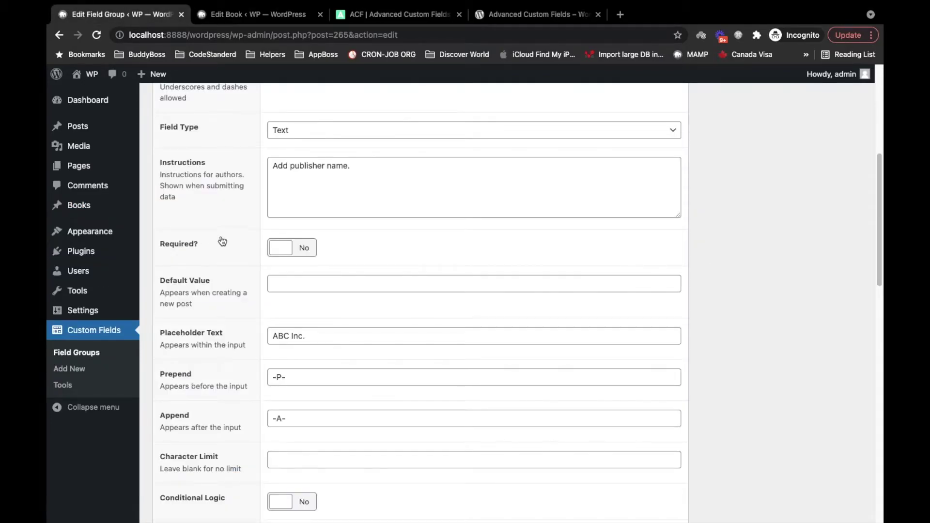
drag(273, 168, 353, 166)
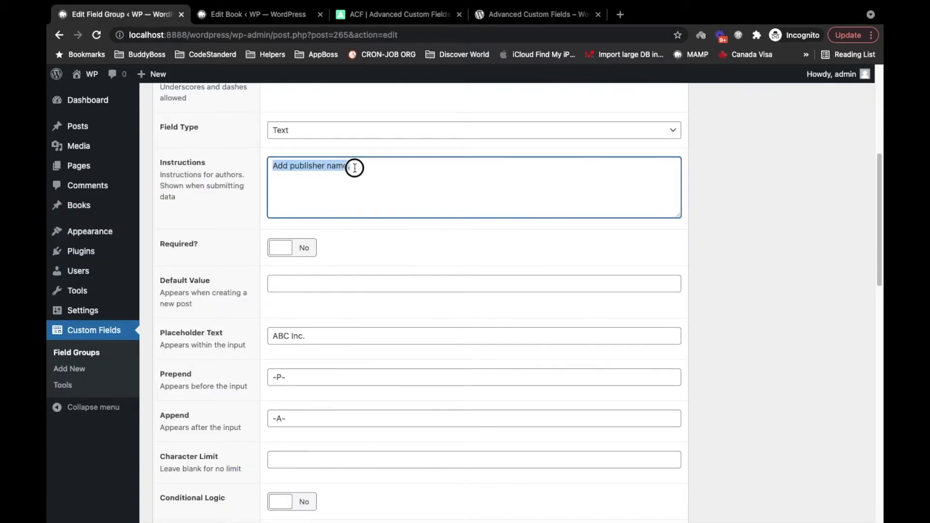
scroll(290, 203, down, 1)
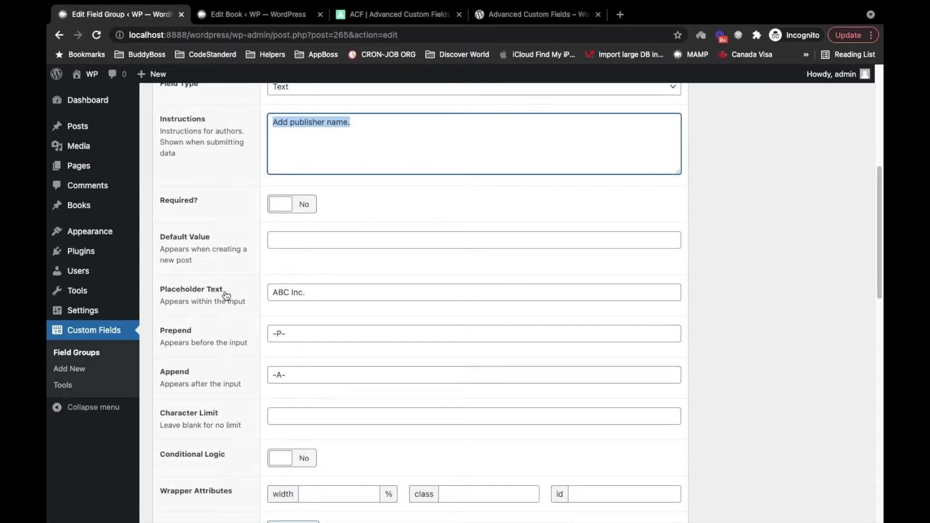
click(250, 14)
click(230, 251)
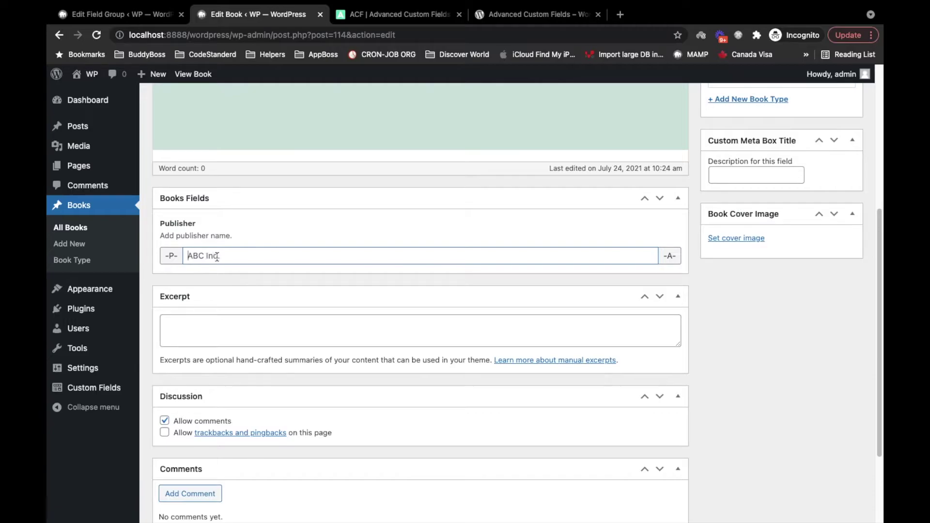
click(147, 21)
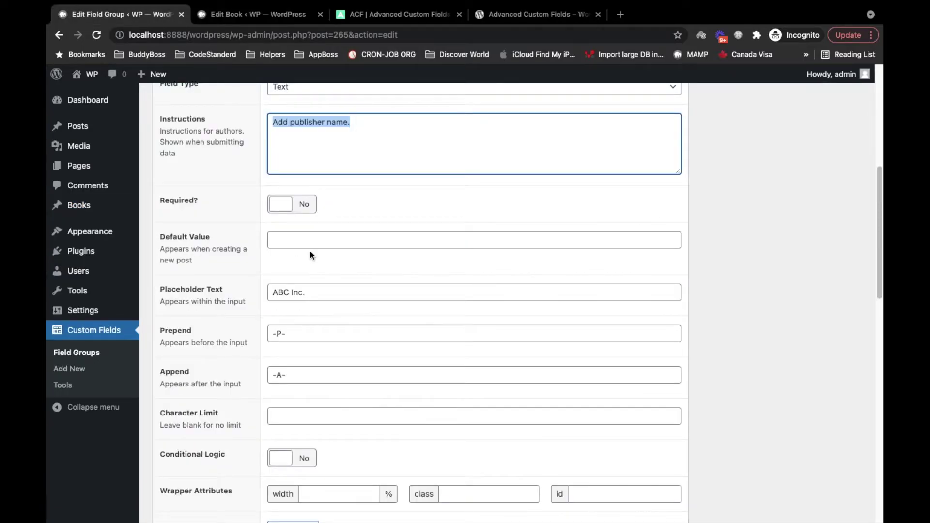
scroll(348, 263, down, 1)
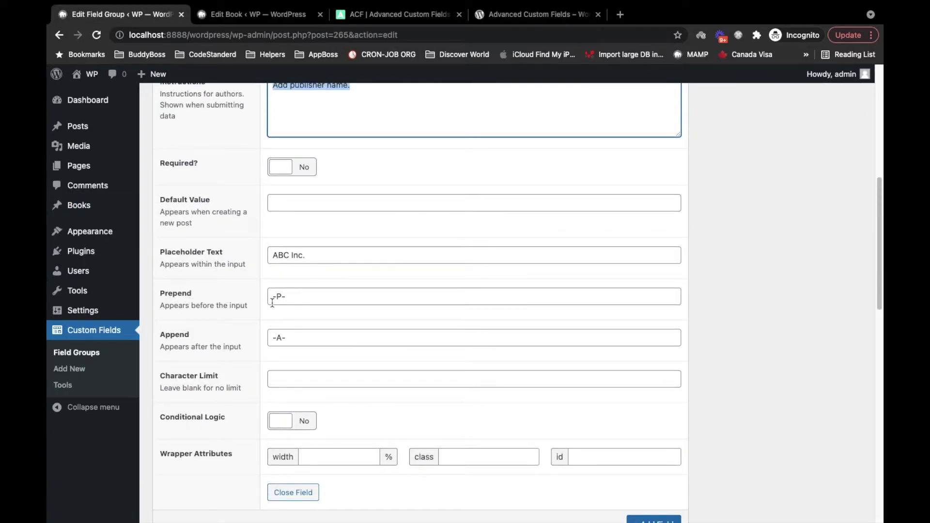
click(263, 19)
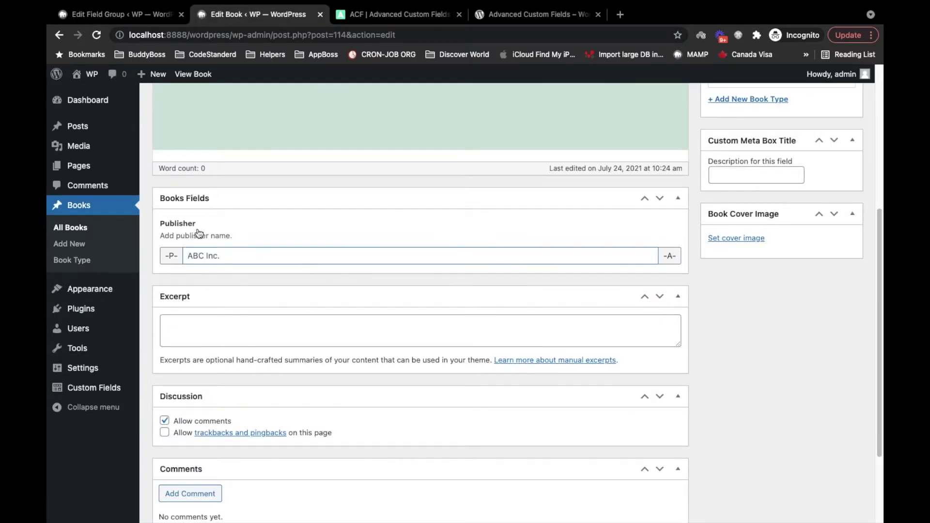
double_click(178, 257)
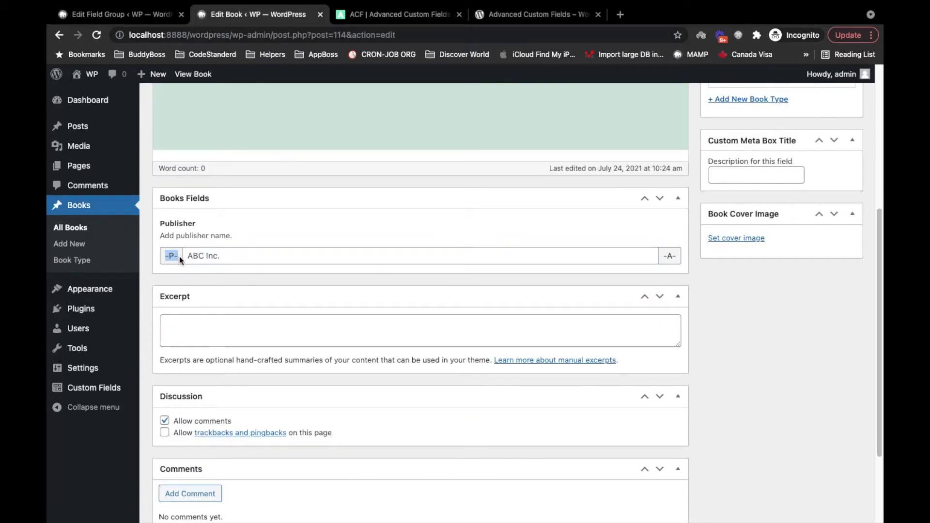
double_click(669, 255)
Step: Clear Publisher's '-P-' prepend and '-A-' append values and update the field group
click(164, 19)
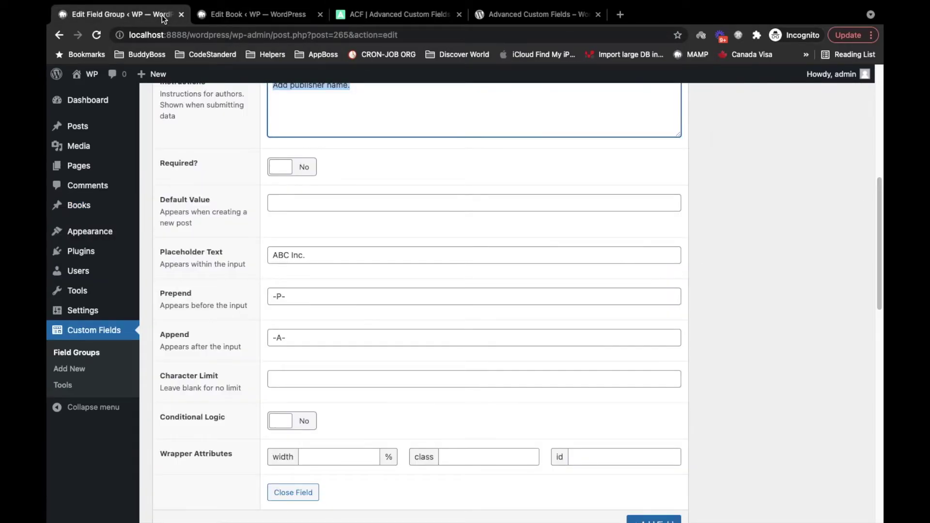
double_click(304, 298)
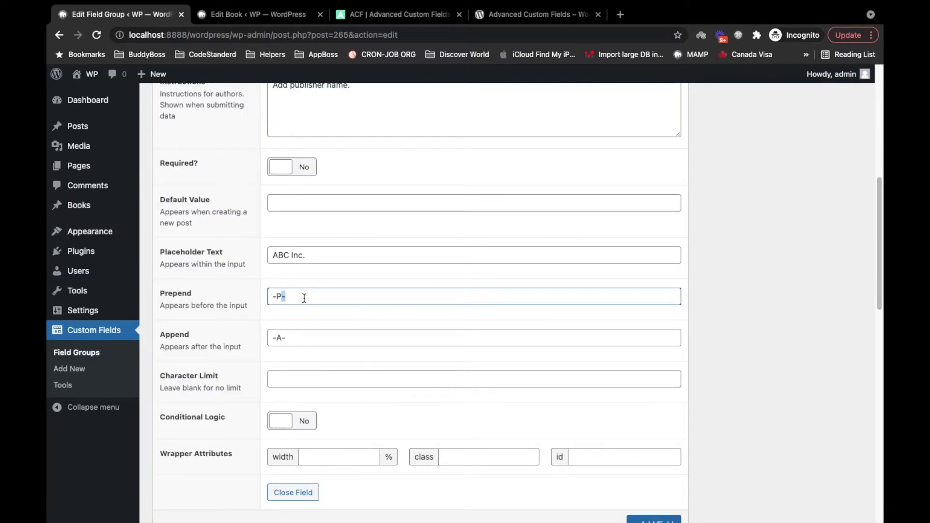
text(-)
click(296, 332)
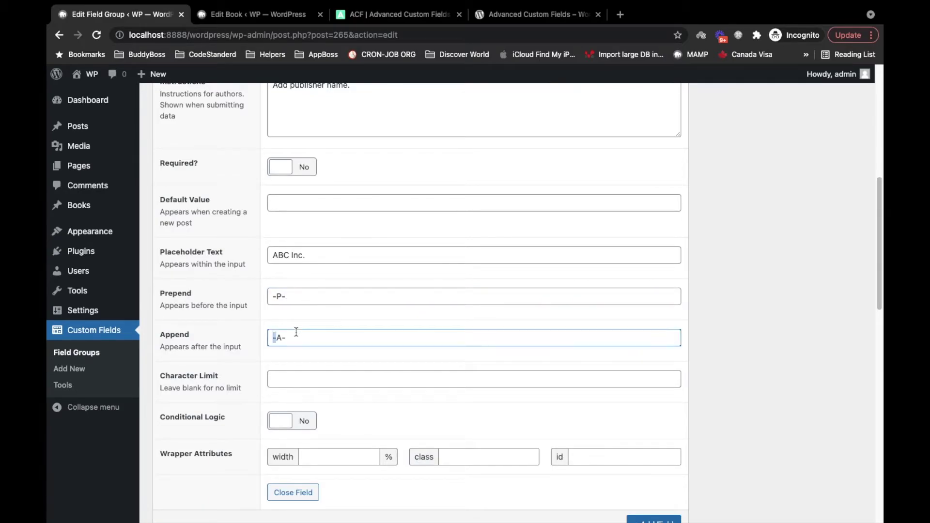
key(shift+Right)
key(shift+Right)
key(BackSpace)
click(311, 297)
key(shift+Left)
key(shift+Left)
key(shift+Left)
key(BackSpace)
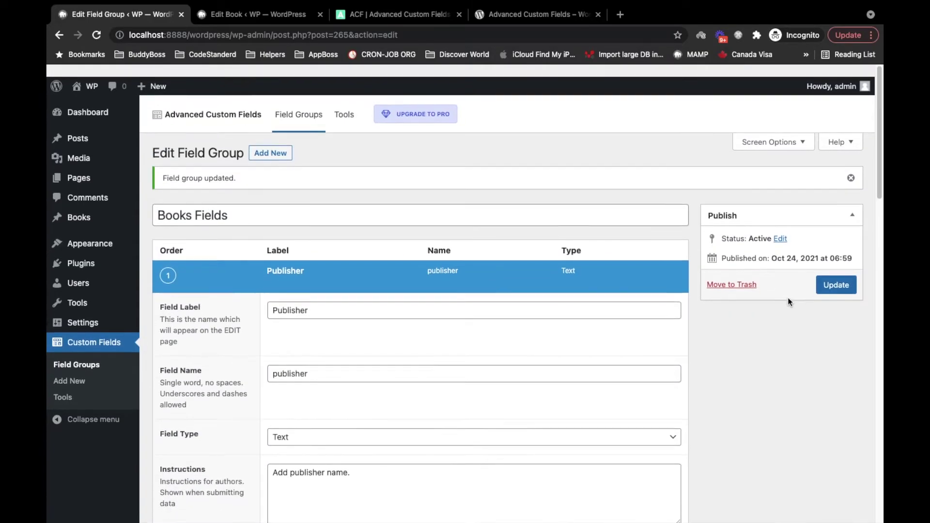
click(837, 279)
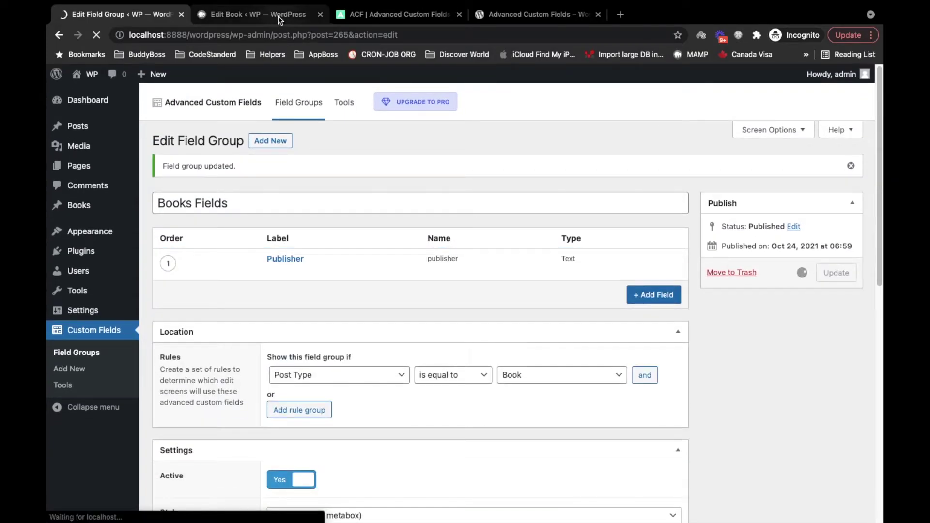
Step: Reload Book Post 1's editor so Publisher appears without prefix or suffix
click(278, 16)
click(237, 252)
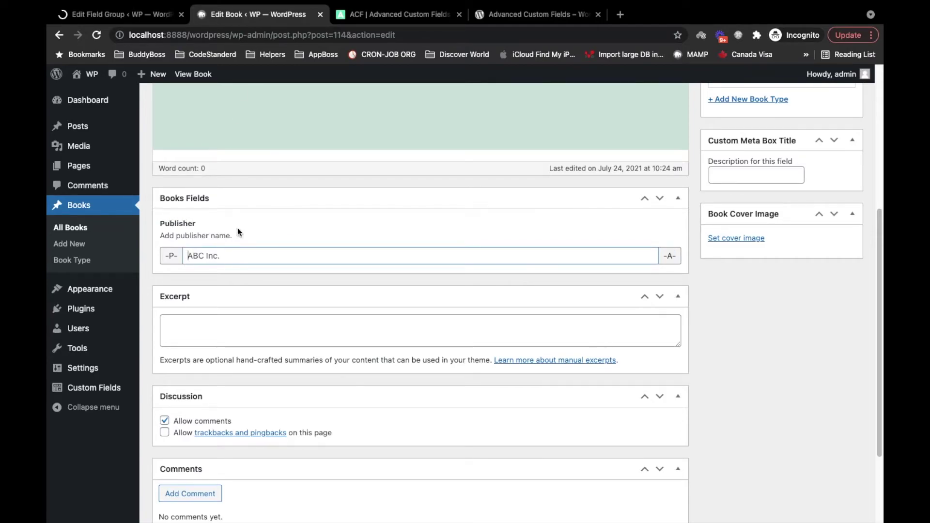
click(97, 35)
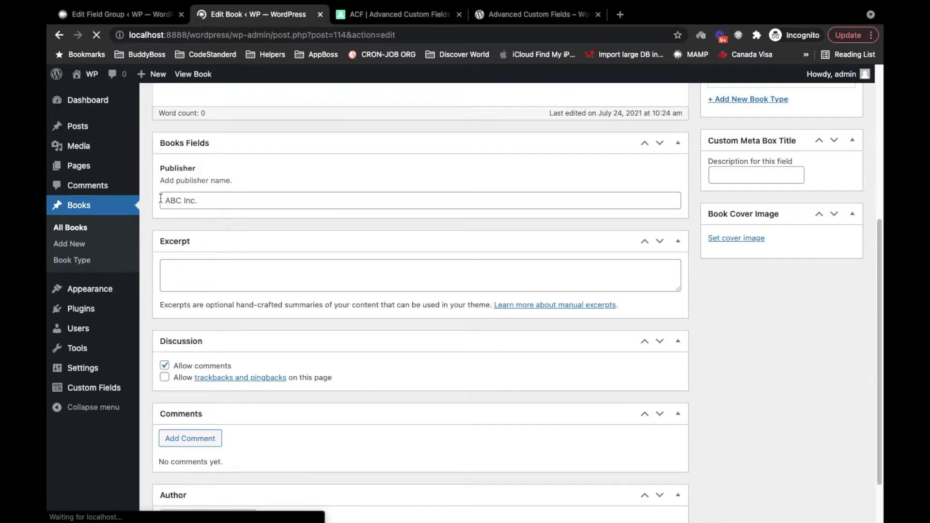
scroll(209, 285, down, 3)
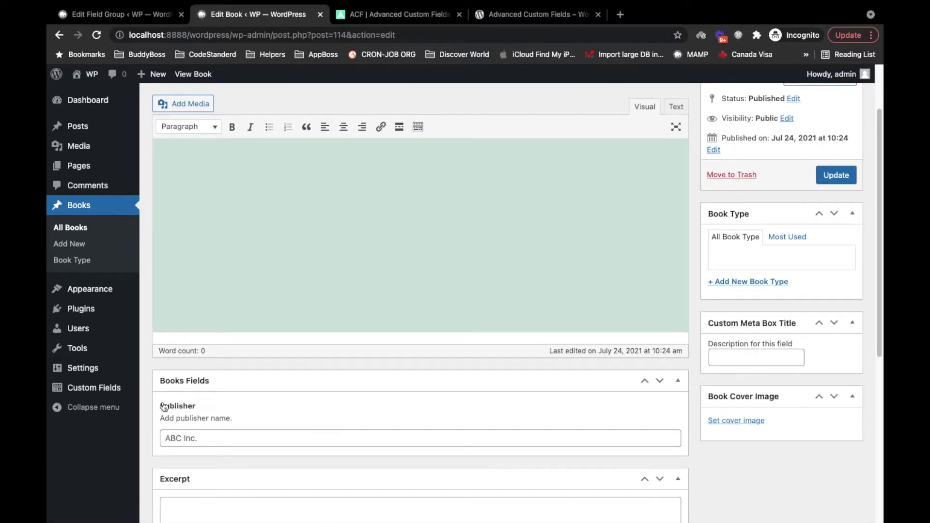
scroll(164, 405, down, 1)
Step: Enter the publisher's name in Book Post 1's Publisher field
click(199, 423)
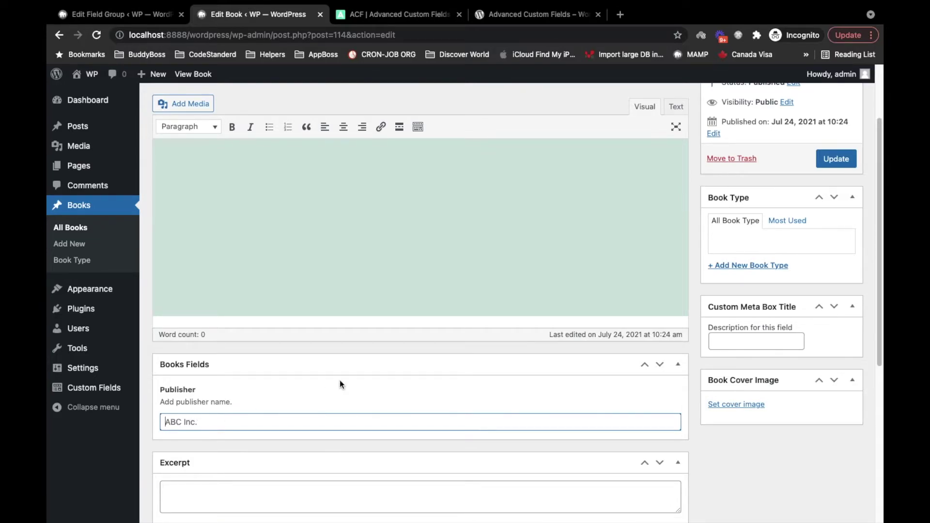
scroll(339, 380, down, 6)
scroll(339, 380, up, 10)
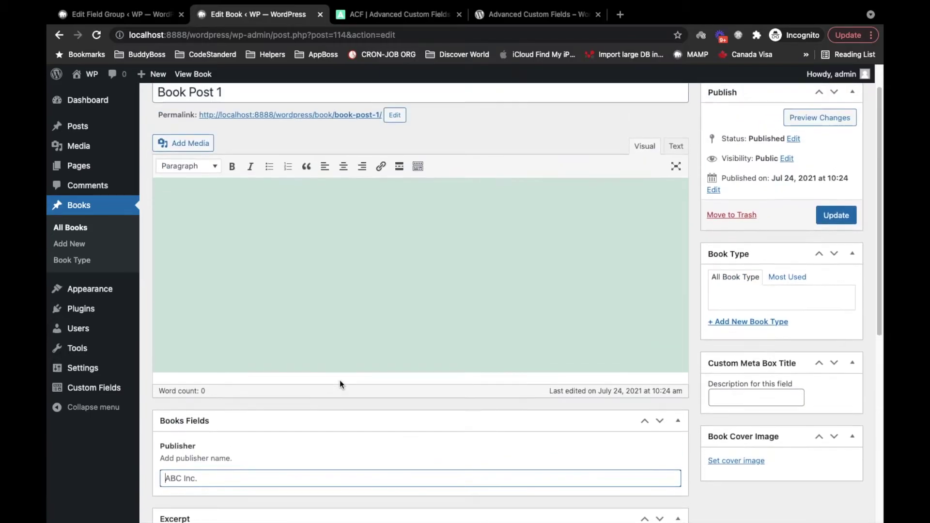
scroll(336, 270, down, 9)
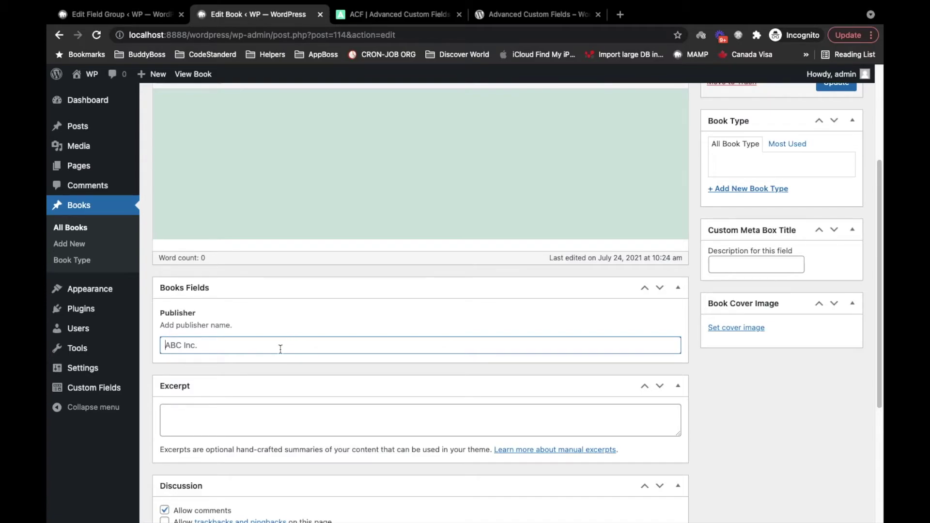
text(ABC Inc.)
text(B)
text(alachan)
text(dran)
text( Publis)
text(hers)
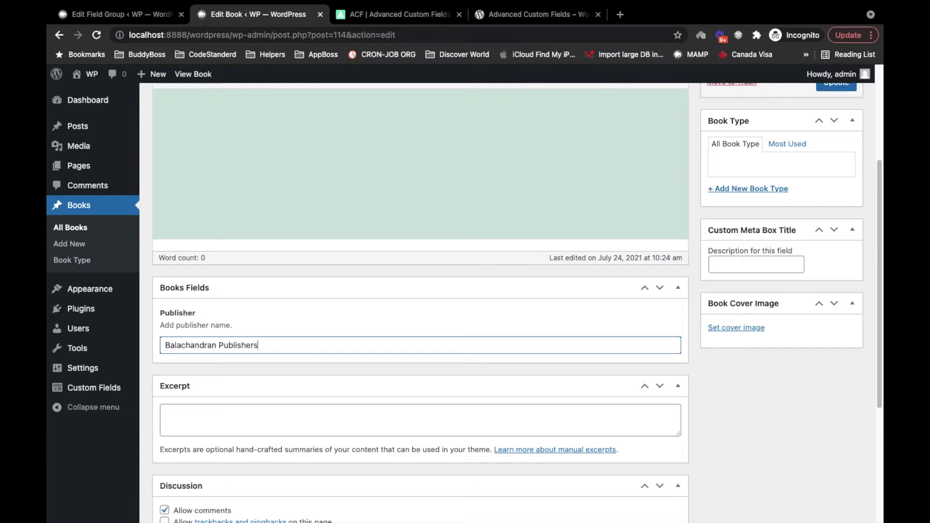
scroll(719, 288, up, 4)
Step: Update Book Post 1 and confirm its saved Publisher value before opening the permalink
click(838, 257)
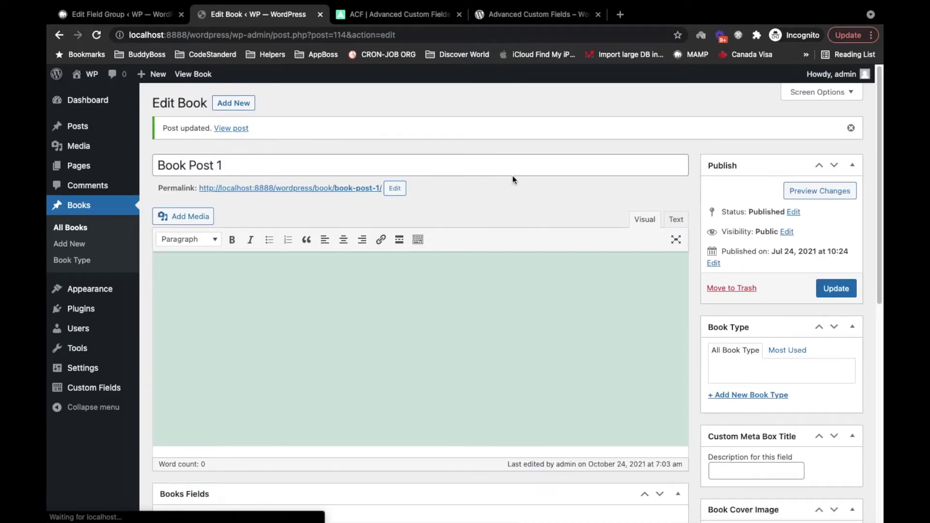
scroll(513, 175, down, 3)
scroll(513, 176, down, 1)
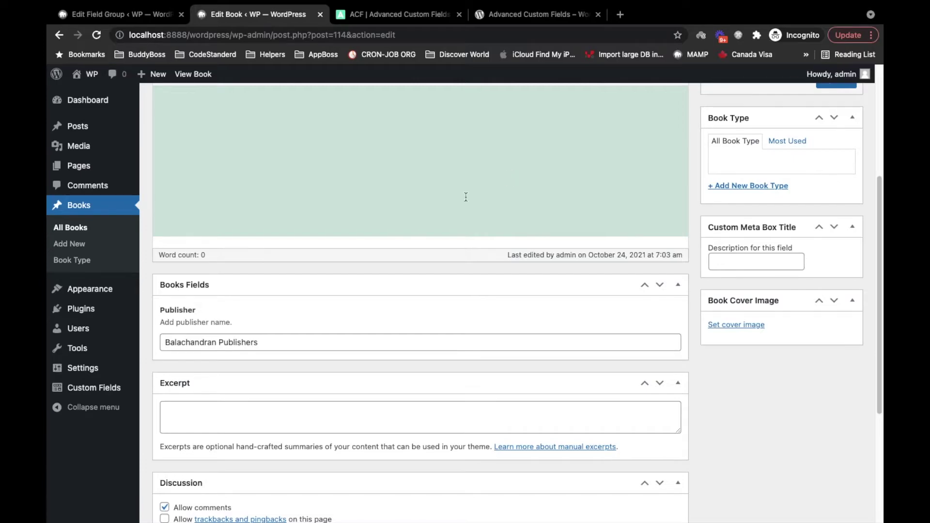
click(274, 338)
scroll(348, 336, down, 3)
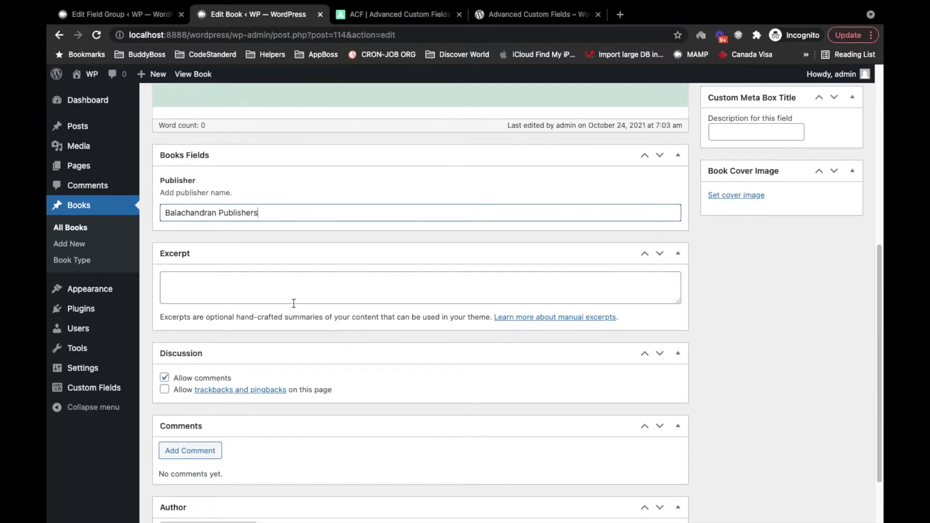
scroll(293, 303, up, 4)
scroll(292, 303, up, 3)
scroll(431, 286, down, 8)
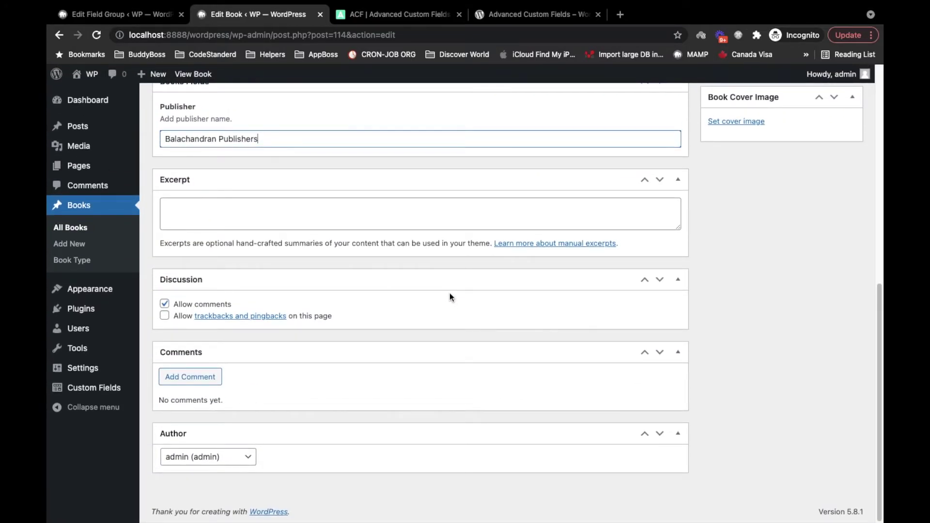
key(Return)
Step: Open Book Post 1's public page in a new tab and scroll through it
super+click(303, 189)
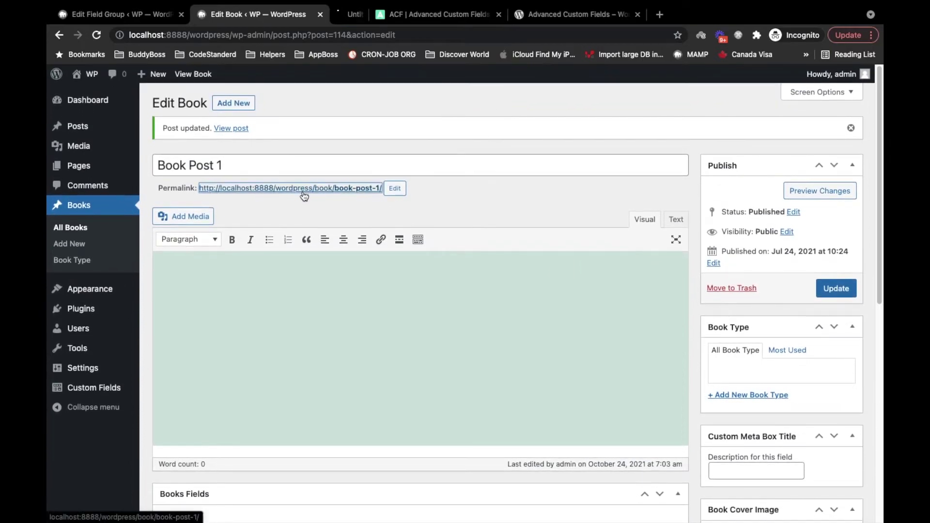
click(405, 15)
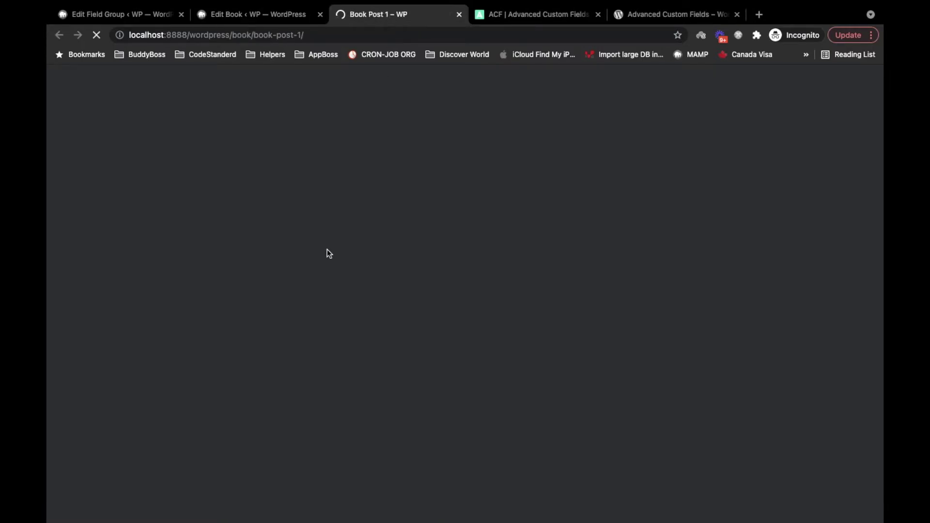
scroll(383, 262, down, 1)
scroll(450, 284, up, 3)
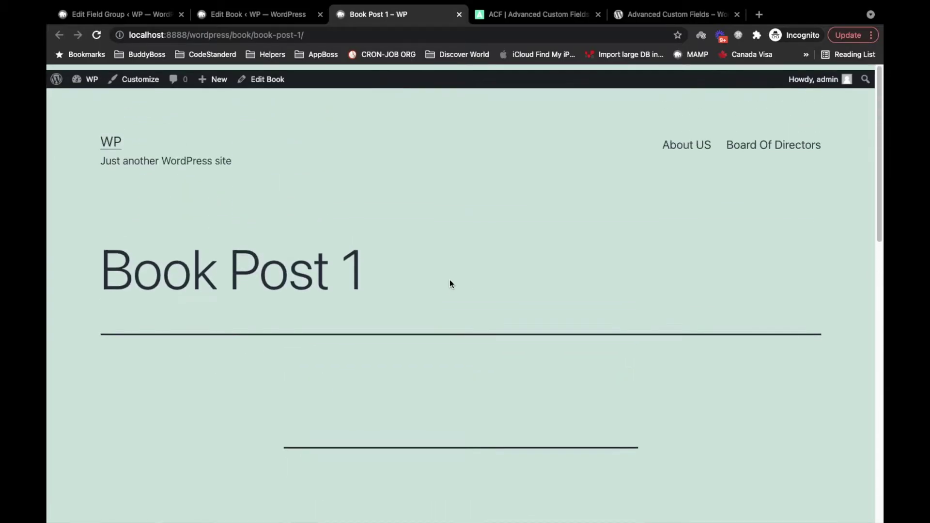
Step: Fill Book Post 1's body with copies of 'loreum ipsulm dolor site amet' and update the post
click(287, 14)
click(285, 320)
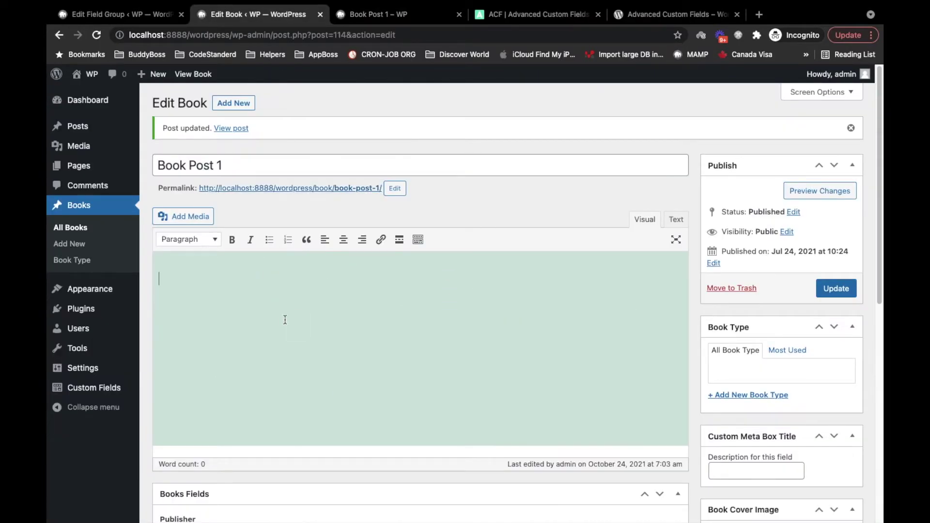
text(loreum ipsu)
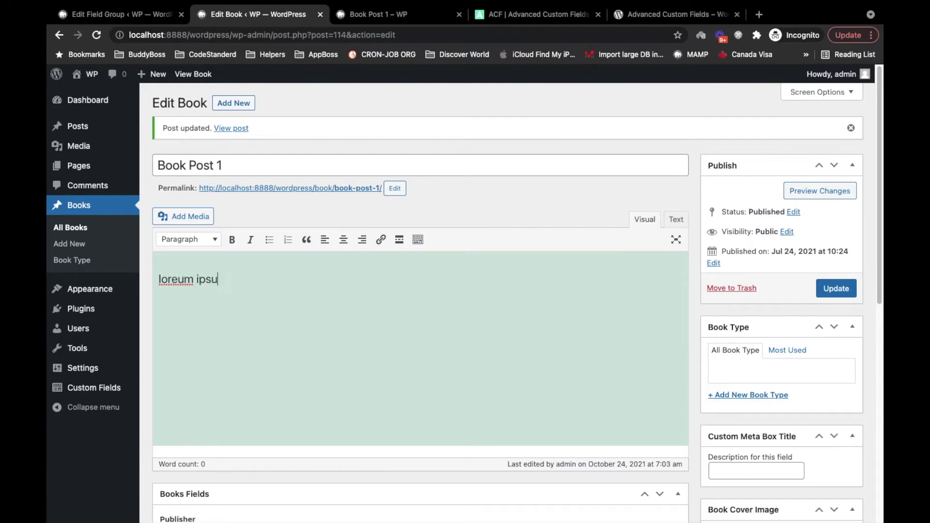
text(lm dolor site amet)
key(ctrl+a)
key(ctrl+c)
key(Right)
key(ctrl+v)
key(ctrl+v)
key(ctrl+v)
key(ctrl+v)
key(ctrl+v)
key(ctrl+v)
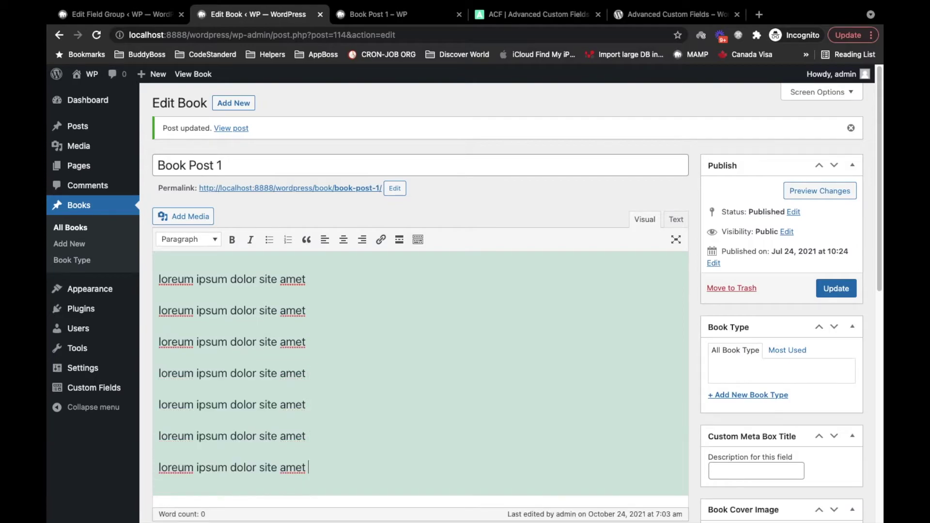
click(833, 288)
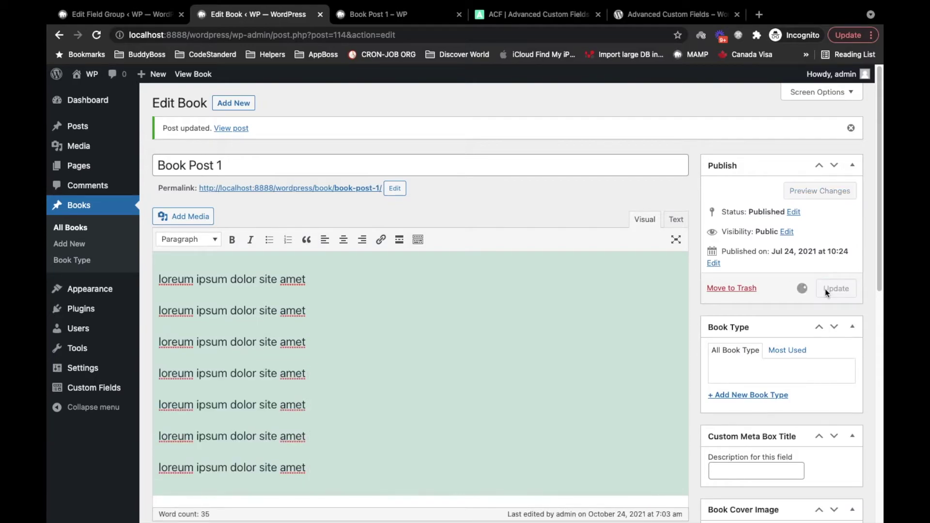
click(378, 5)
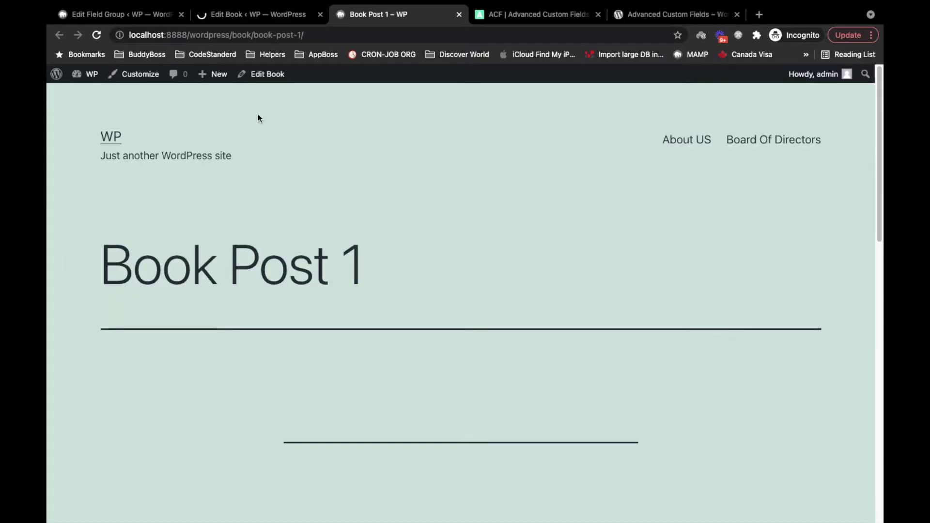
Step: Reload the public Book Post 1 page and scroll through its content
key(super+r)
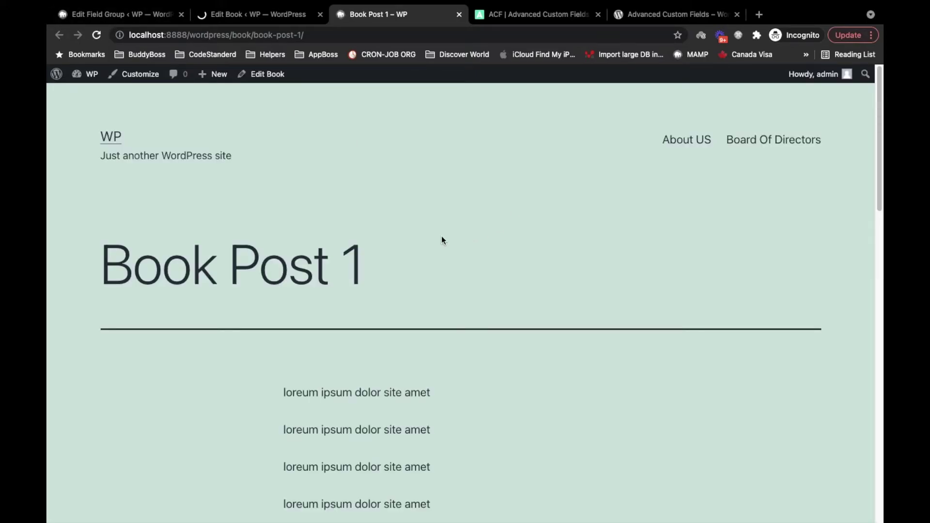
scroll(440, 240, down, 6)
scroll(441, 239, down, 4)
scroll(442, 239, up, 7)
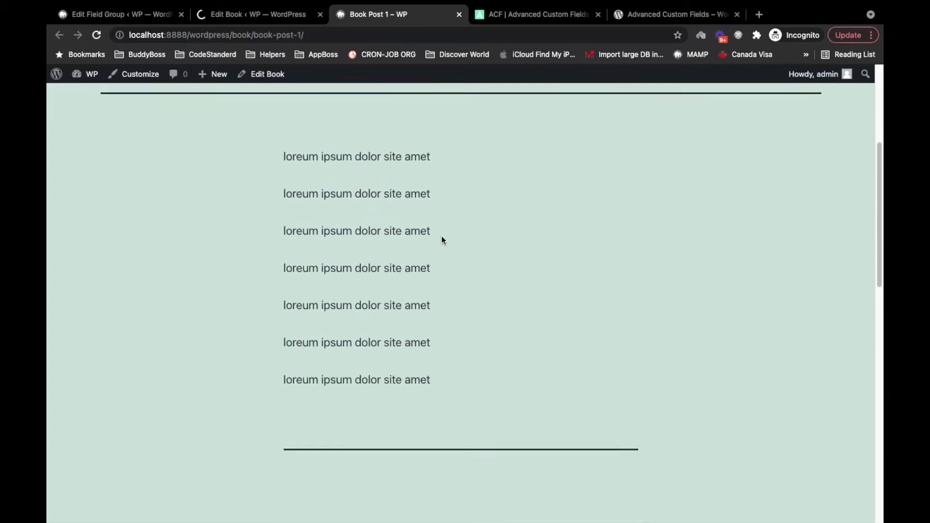
scroll(441, 239, up, 3)
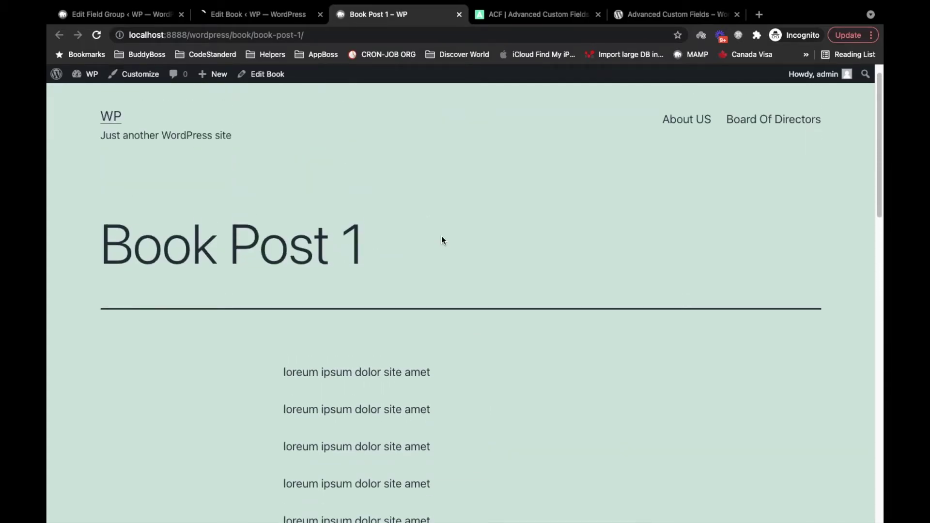
Step: Select the Publisher value in the editor and the title on the public page to compare them
click(257, 7)
click(211, 253)
click(275, 21)
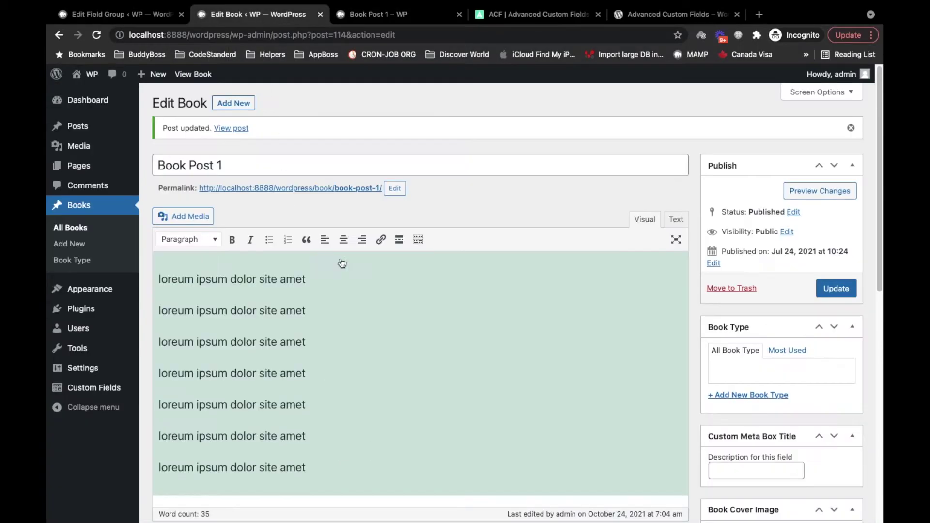
scroll(394, 309, down, 3)
scroll(394, 309, down, 5)
triple_click(281, 266)
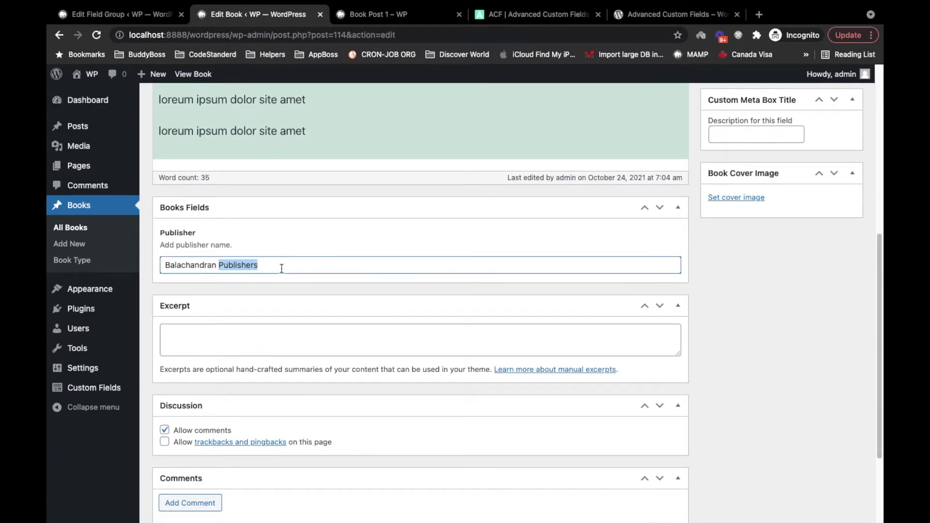
click(373, 14)
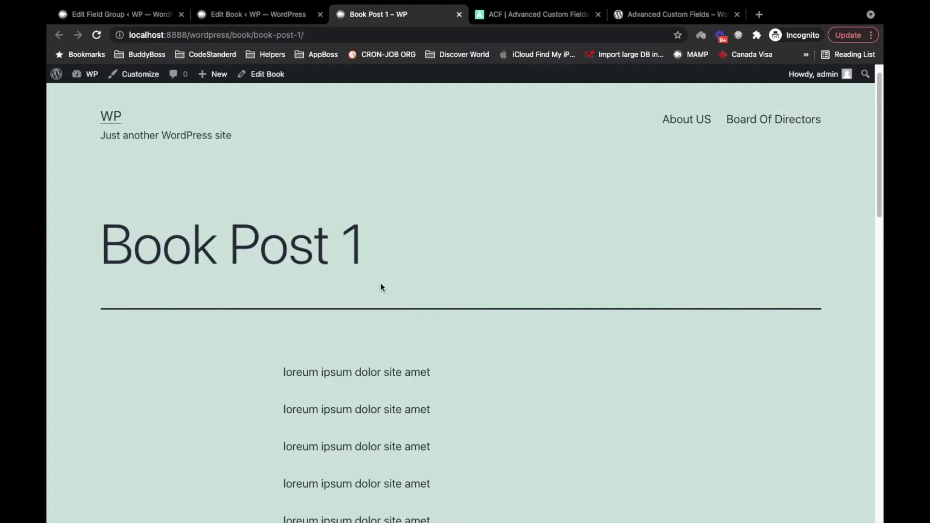
triple_click(380, 283)
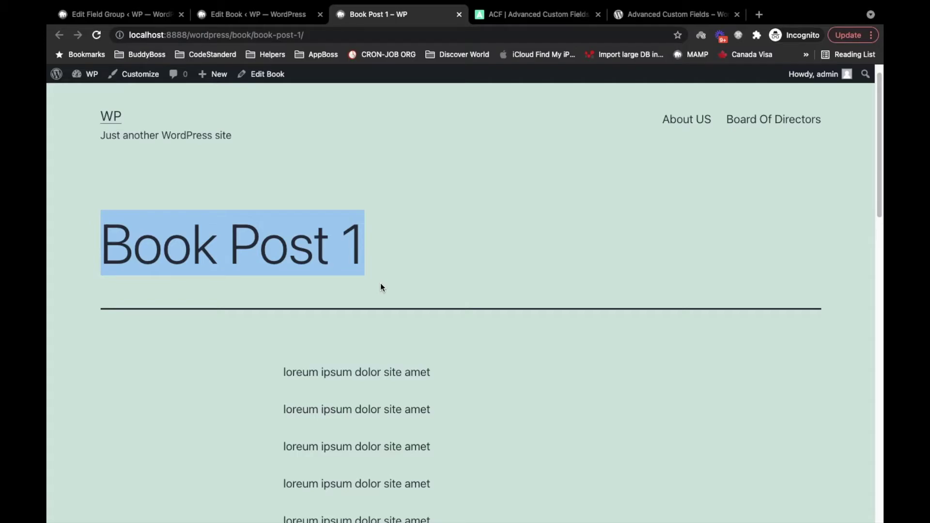
click(295, 14)
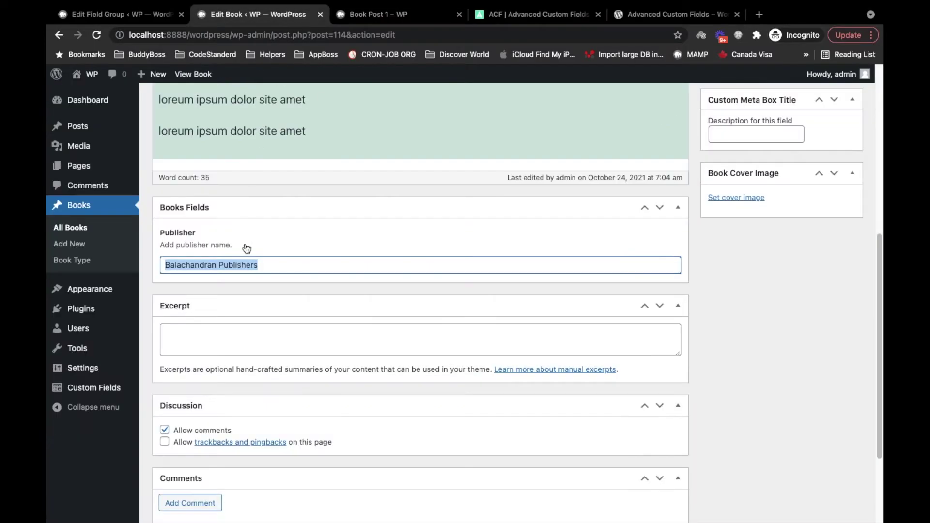
click(315, 269)
key(alt+shift+Left)
key(alt+shift+Left)
Step: Compare the editor and public page again, reselect the title, then switch to Sublime Text
click(414, 16)
click(294, 16)
click(389, 15)
scroll(367, 165, up, 1)
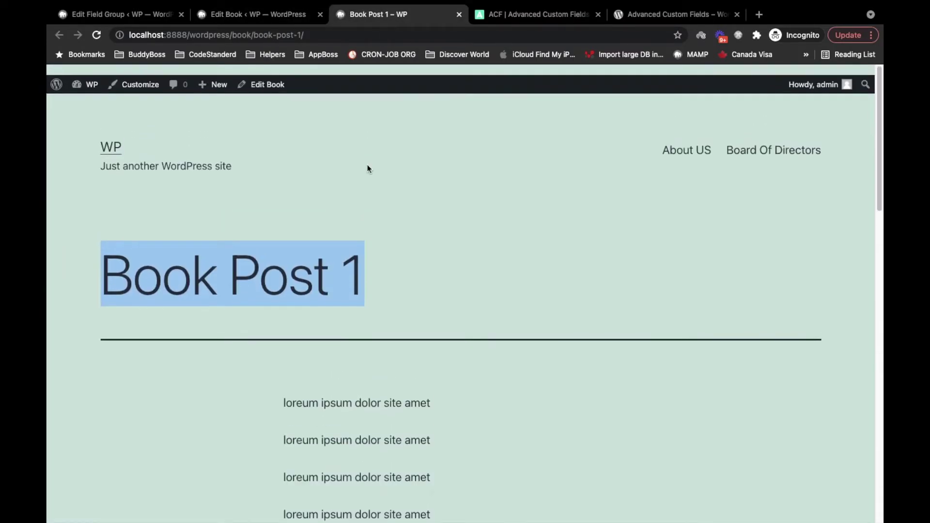
click(173, 160)
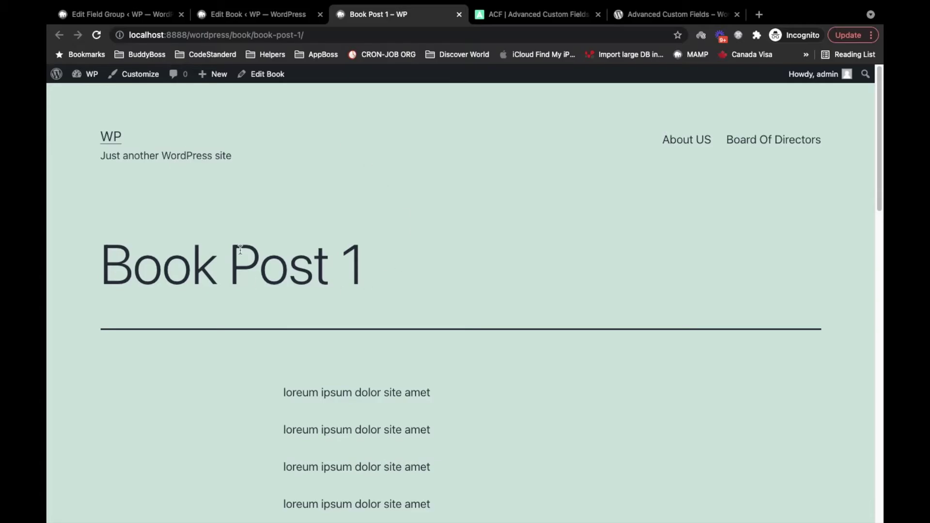
scroll(327, 303, down, 6)
scroll(352, 250, up, 7)
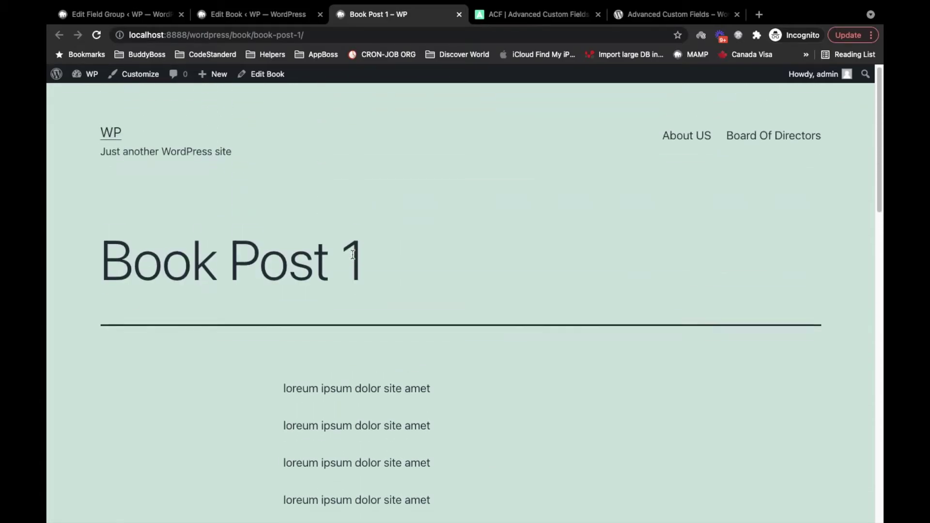
triple_click(615, 260)
key(super+Tab)
key(super+Tab)
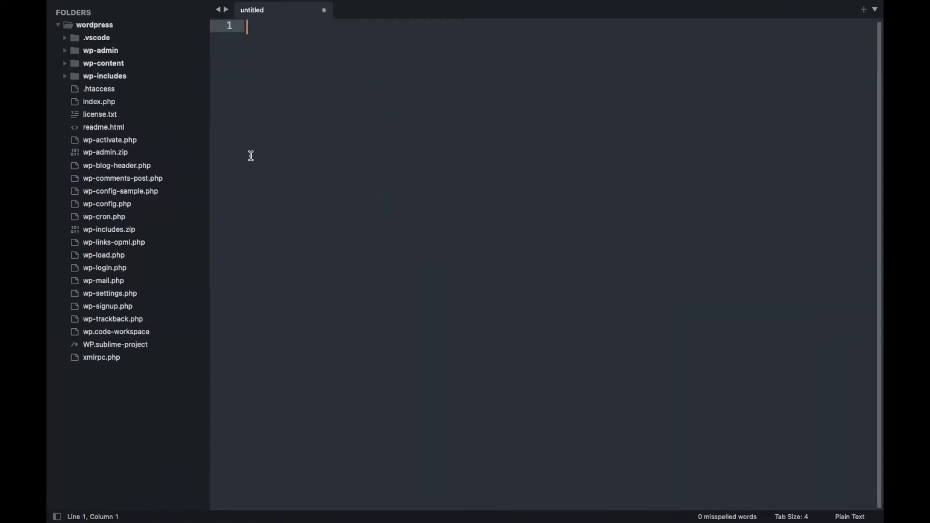
Step: Expand wp-content > themes > twentytwentyone in the Sublime Text sidebar
click(125, 65)
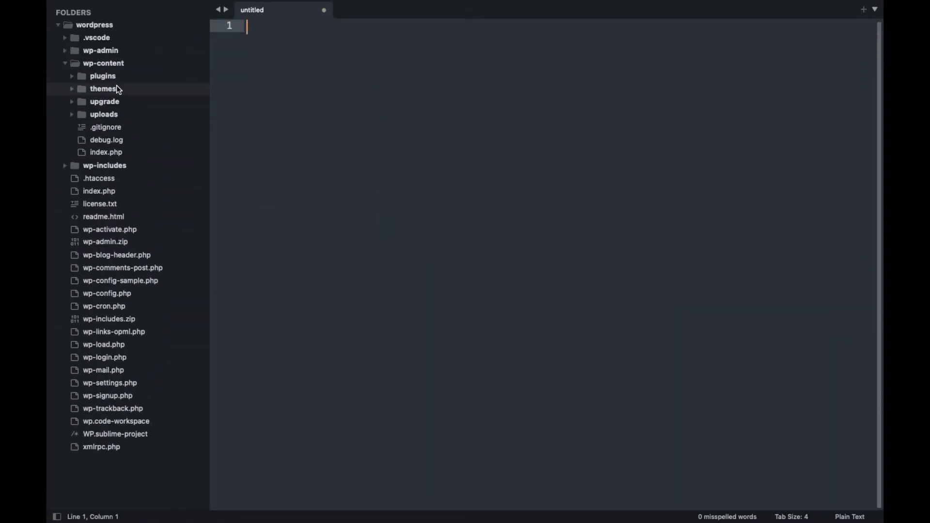
click(116, 87)
click(131, 127)
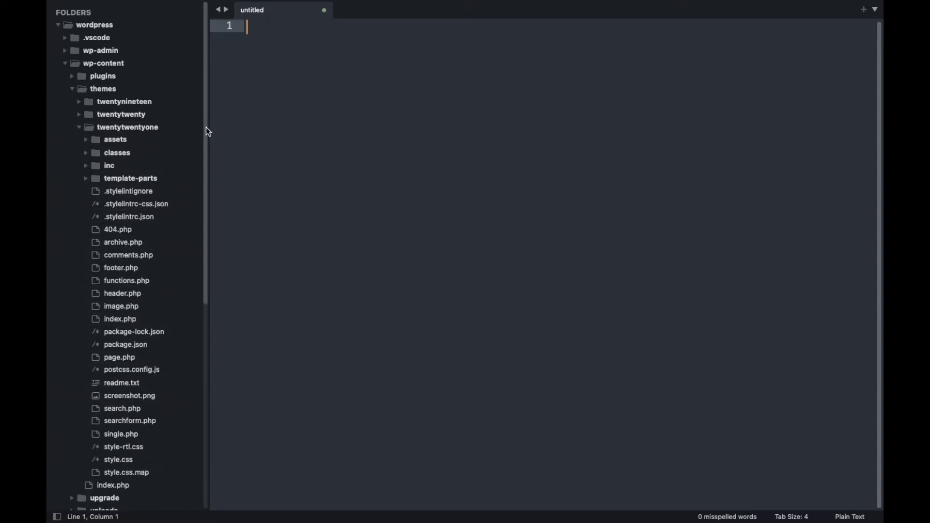
Step: Add echo '111'; after the_post() in single.php, save, and see 1111 above the post title
click(117, 435)
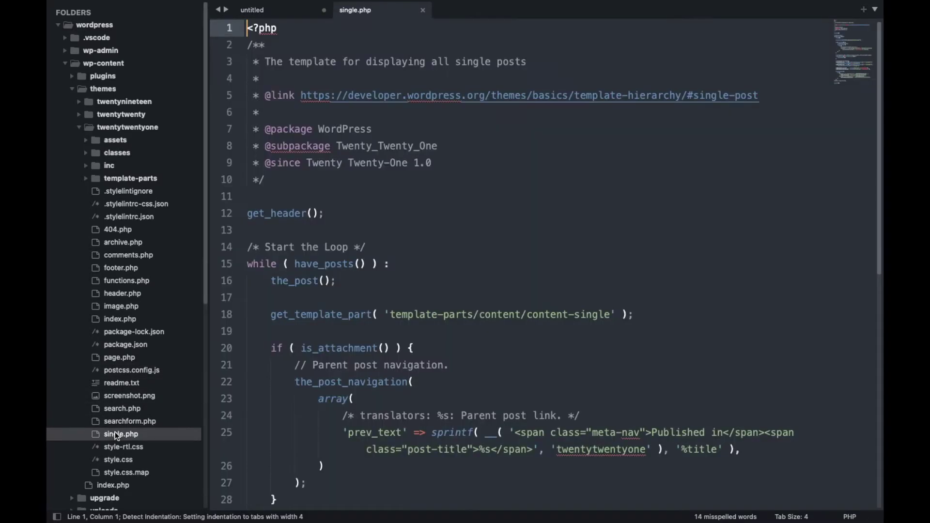
click(334, 233)
key(super+z)
click(336, 281)
key(Return)
key(Return)
key(Return)
text(echo '111)
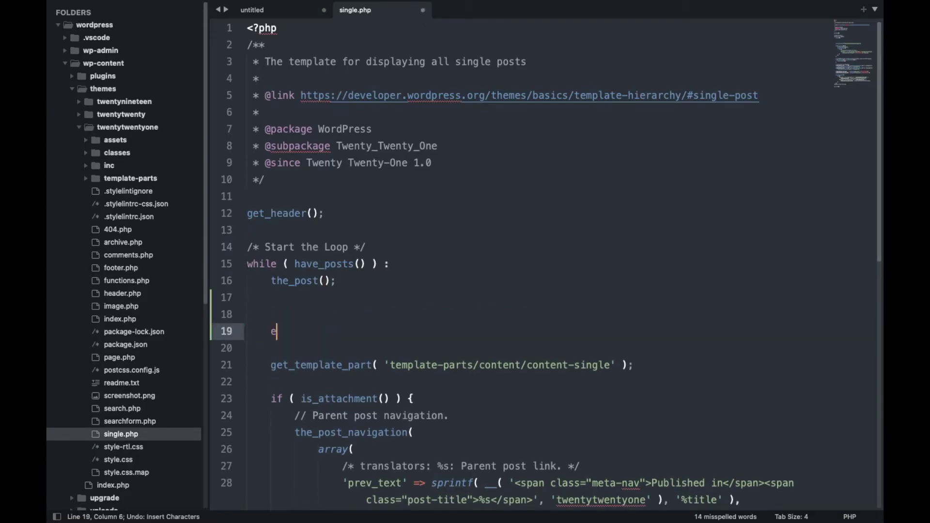
text(';)
key(super+s)
key(super+Tab)
key(super+r)
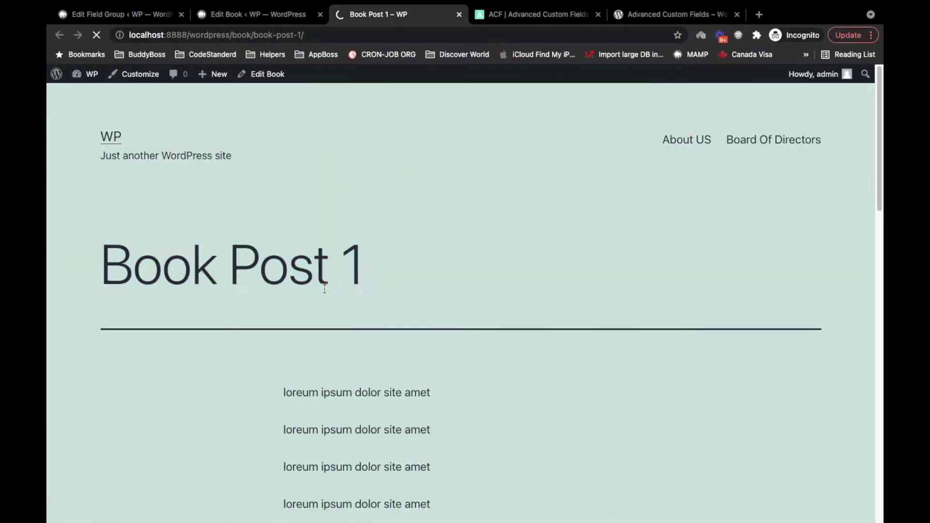
drag(49, 242, 206, 242)
Step: Replace it with echo '123'; after the content template call, save, and reload Book Post 1
key(super+Tab)
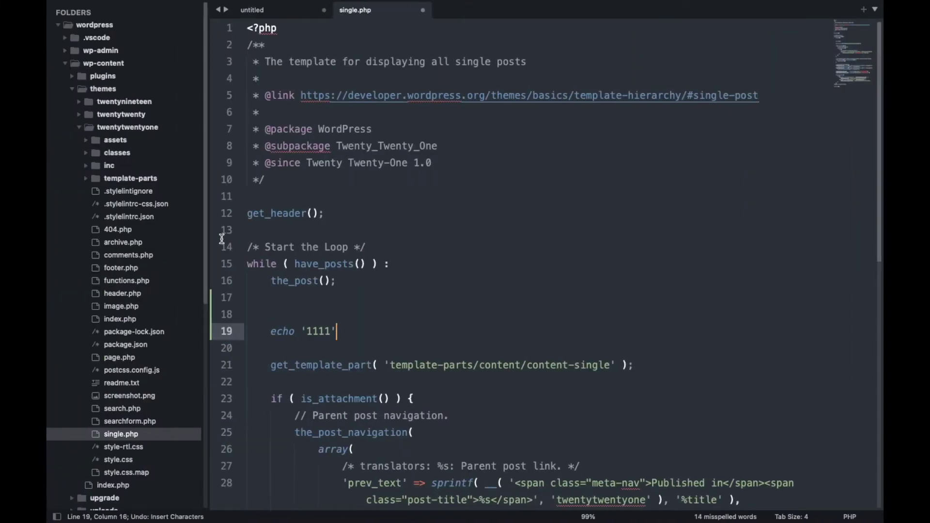
key(super+z)
key(super+z)
key(super+s)
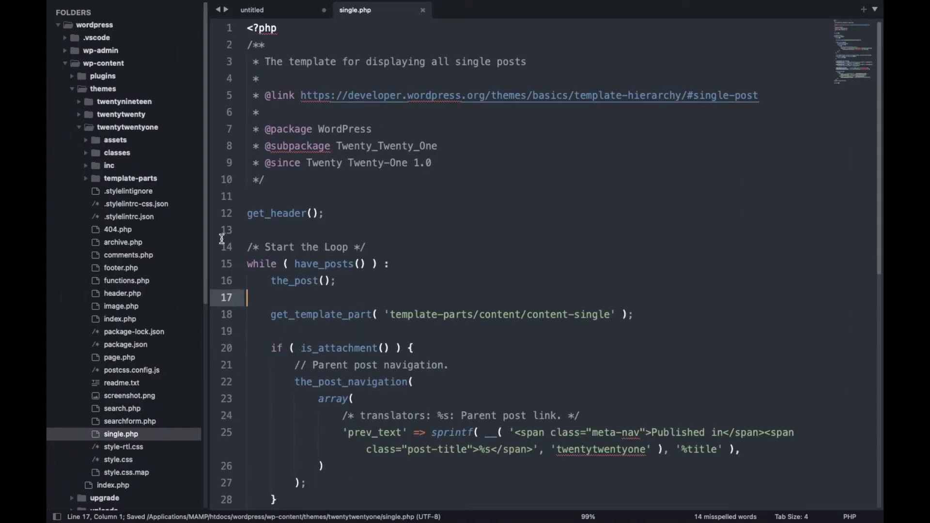
scroll(398, 239, down, 4)
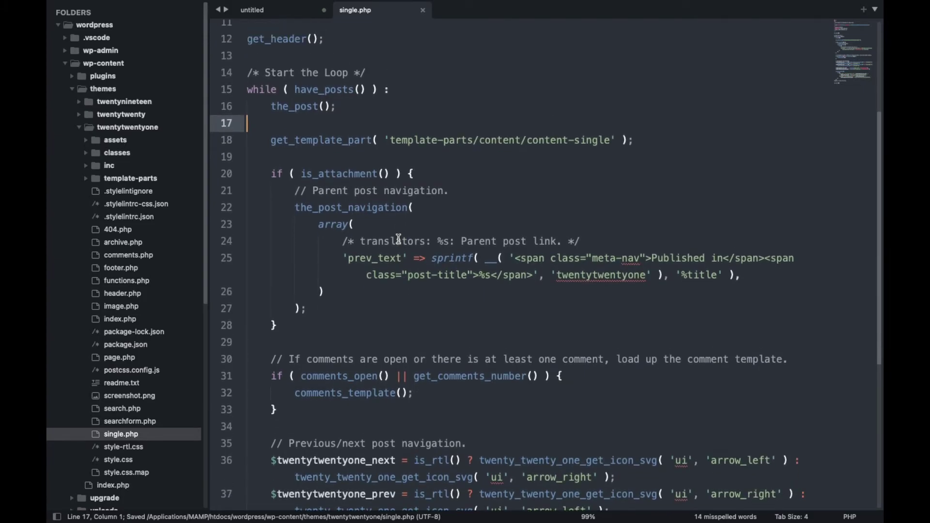
click(646, 132)
key(Return)
key(Return)
text(echo ')
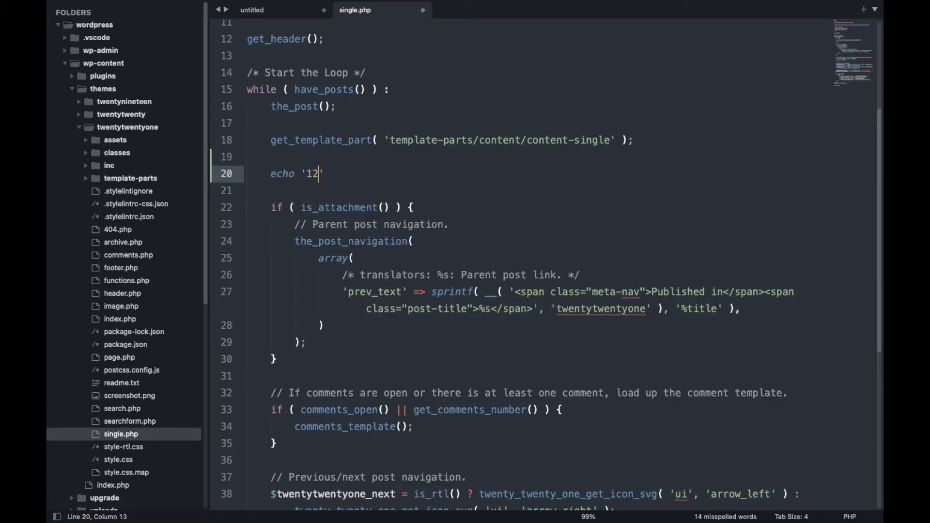
text(123';)
key(super+s)
key(super+Tab)
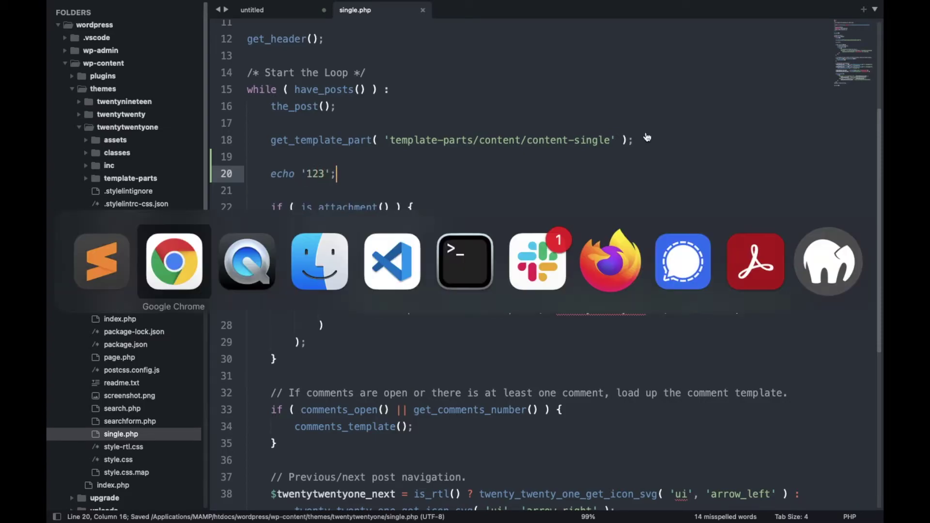
key(super+r)
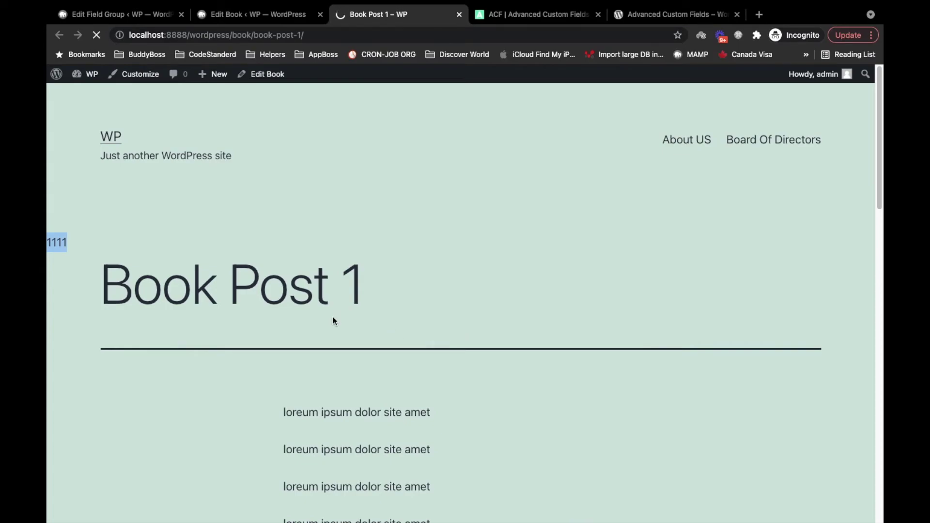
Step: Locate the 123 test output below Book Post 1's content
scroll(333, 320, down, 10)
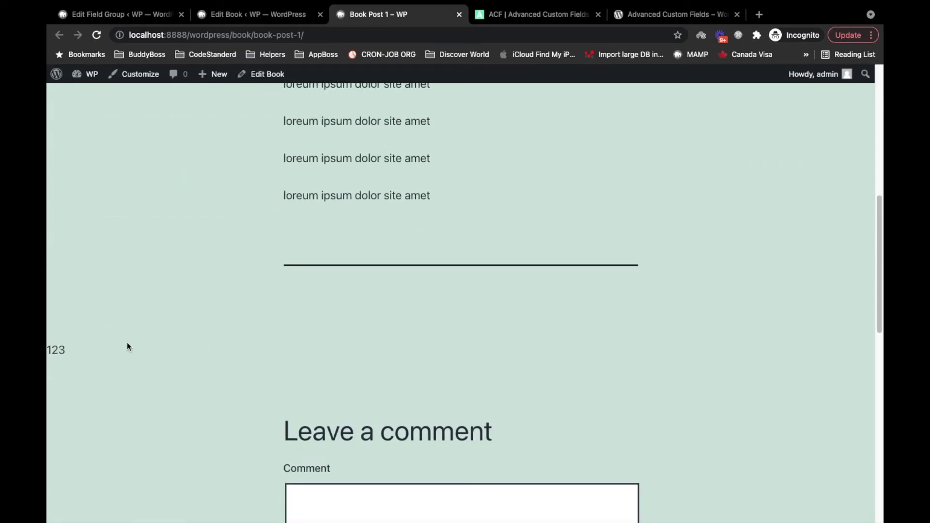
double_click(59, 350)
click(76, 347)
double_click(74, 350)
Step: Delete the echo '123' line from single.php and save the file
key(super+Tab)
click(355, 275)
click(357, 177)
key(super+BackSpace)
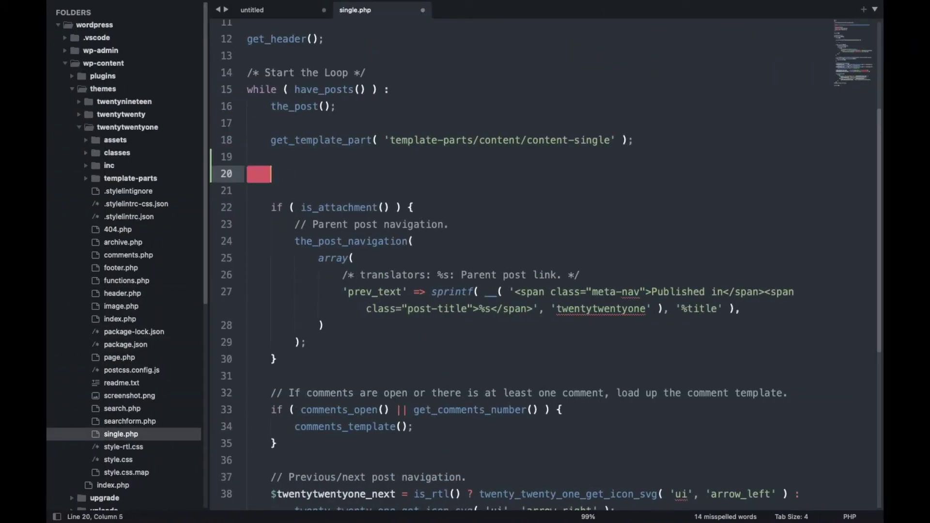
key(super+s)
click(438, 265)
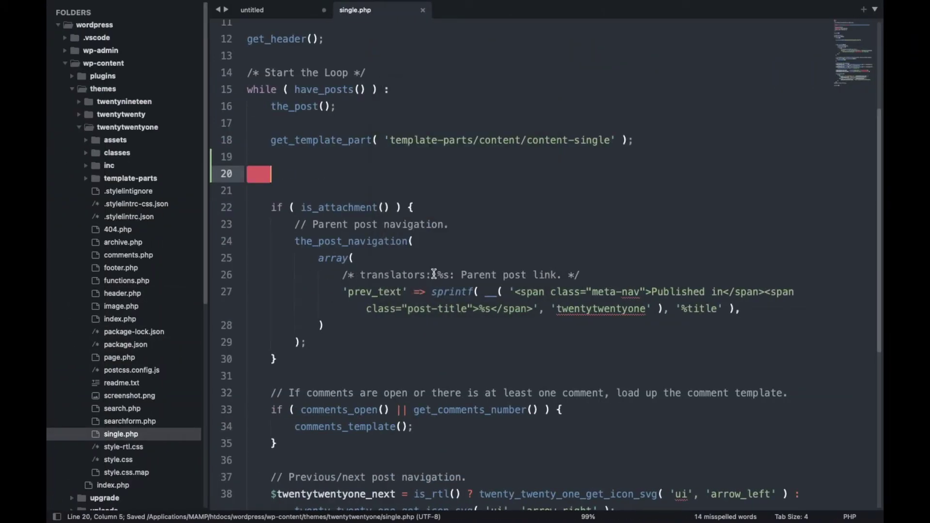
Step: Recheck the Publisher value in the editor, then go to the Advanced Custom Fields tab
key(super+Tab)
click(284, 13)
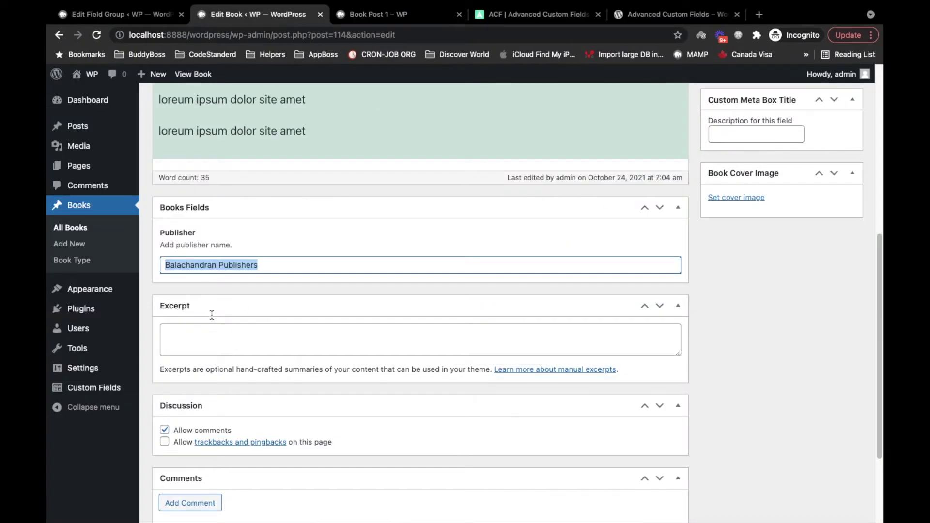
triple_click(272, 265)
click(395, 18)
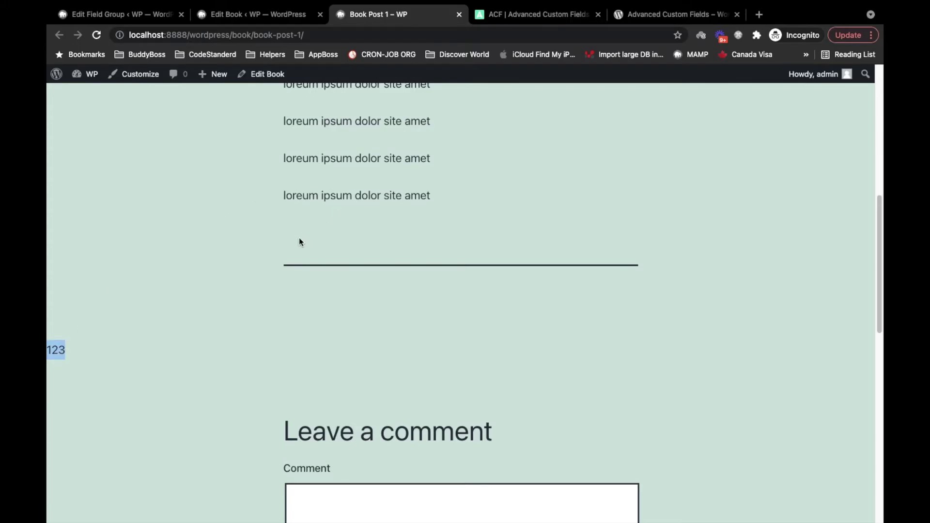
click(522, 17)
Step: Search 'get meta value of AC' and read the get_field() page's Parameters before returning to single.php
click(481, 32)
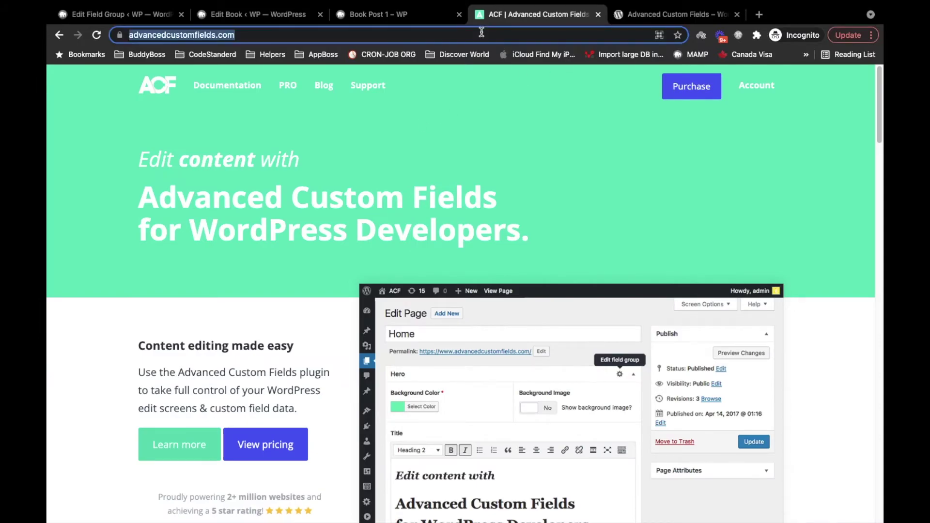
text(get )
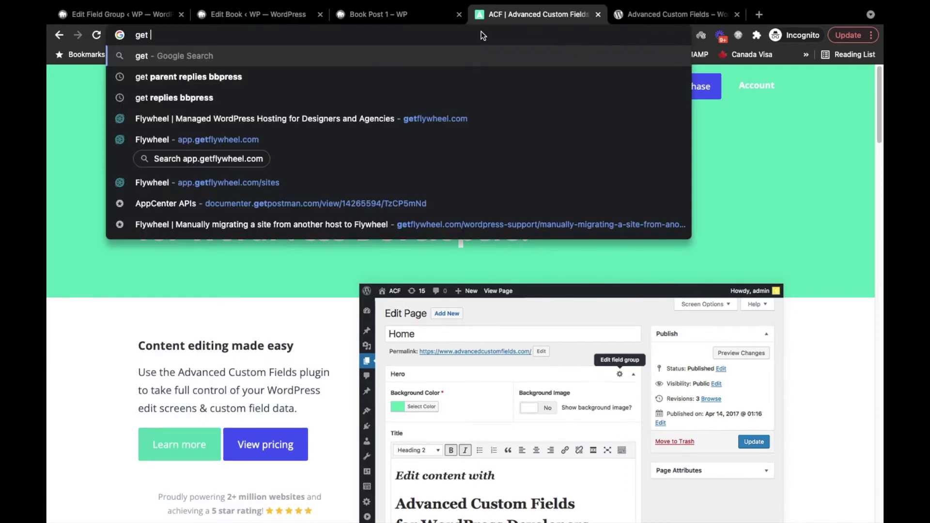
text(me)
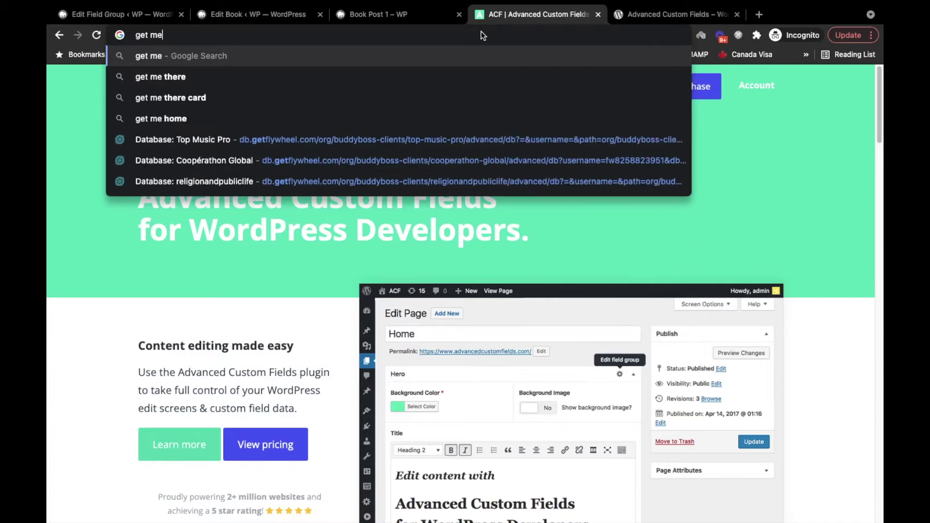
text(ta value of)
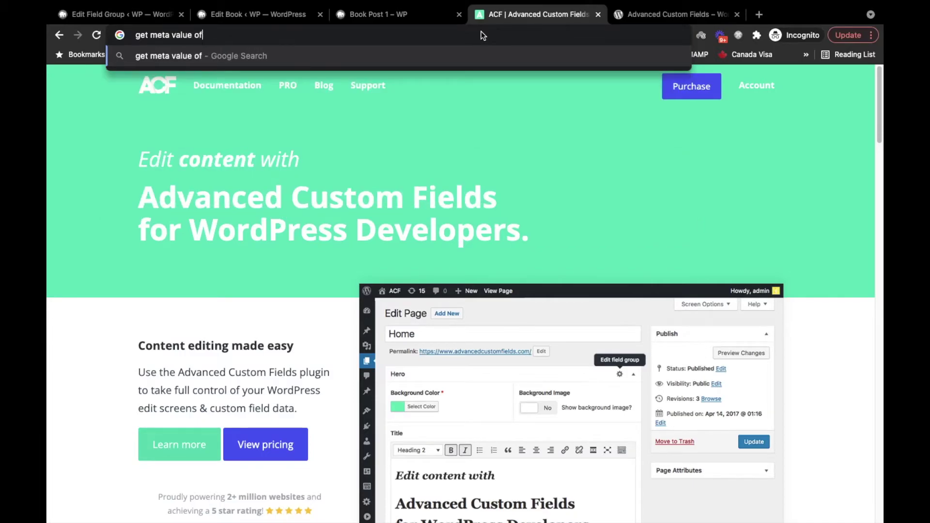
text( ACF)
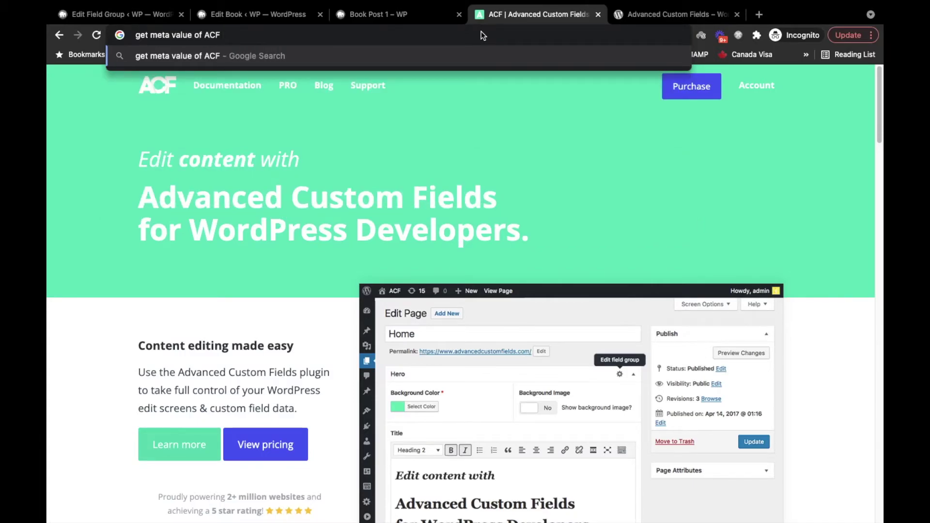
key(Return)
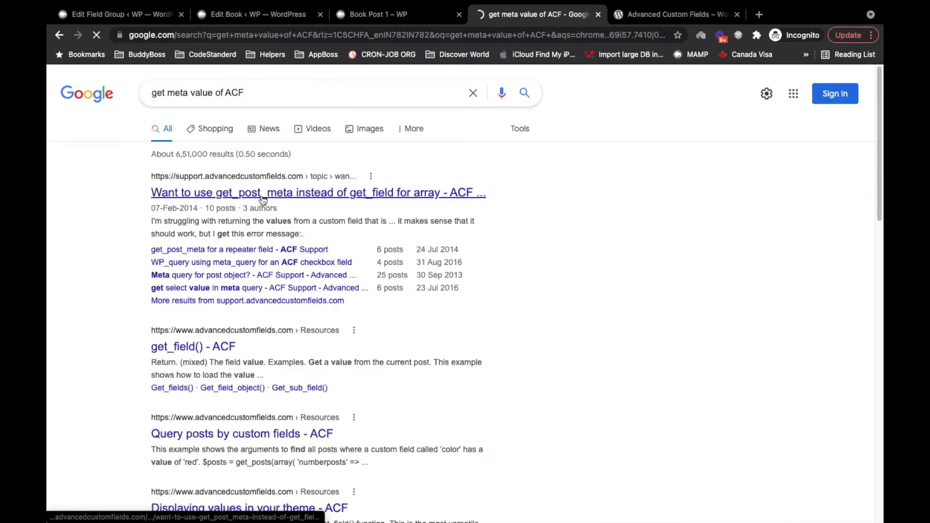
scroll(76, 282, down, 2)
click(208, 247)
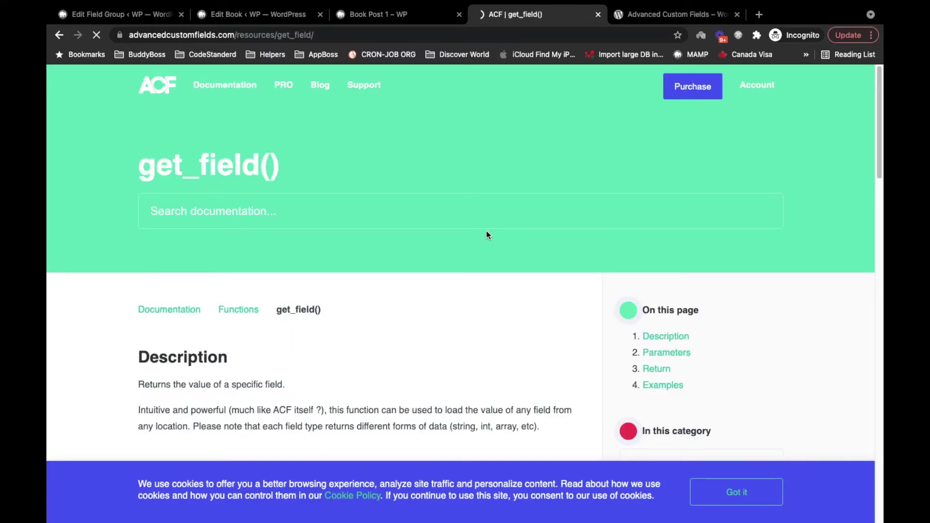
scroll(350, 258, down, 5)
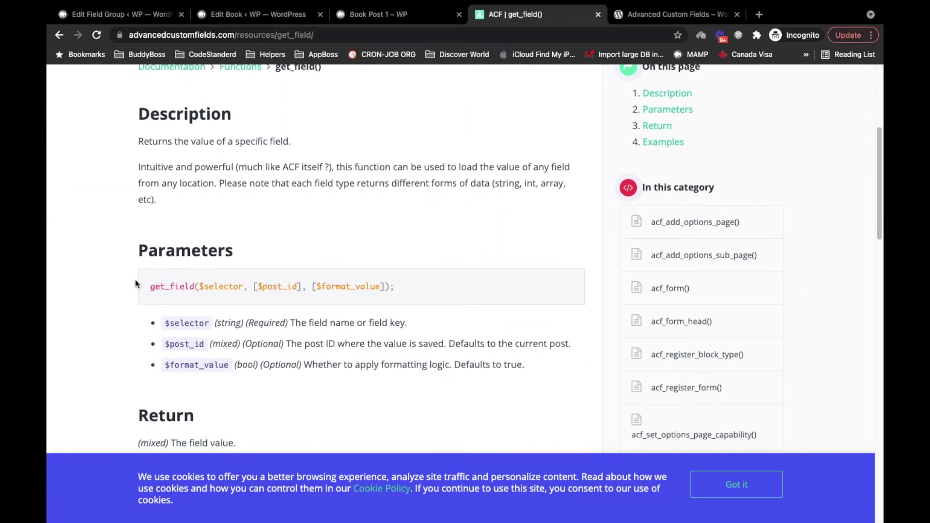
double_click(159, 287)
key(super+Tab)
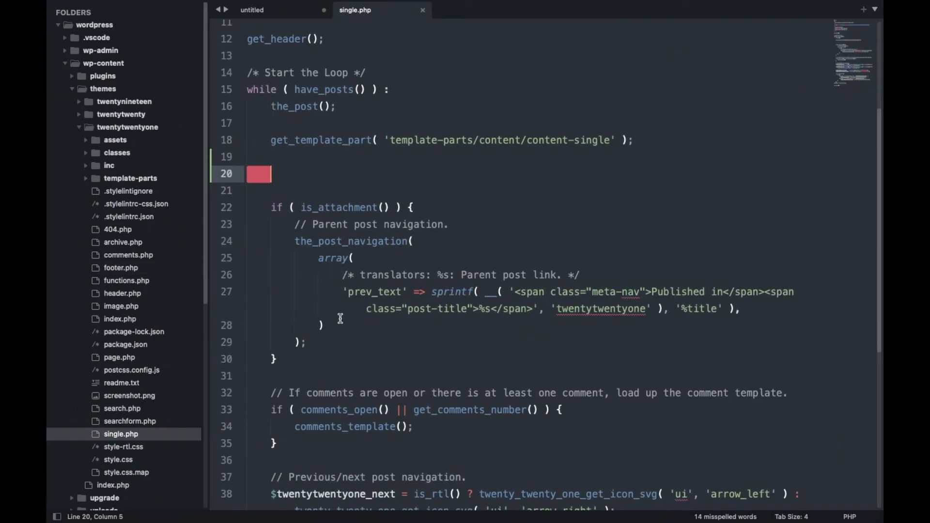
Step: Add `$publisher = get_field();` on line 20 of single.php and save the file
text($)
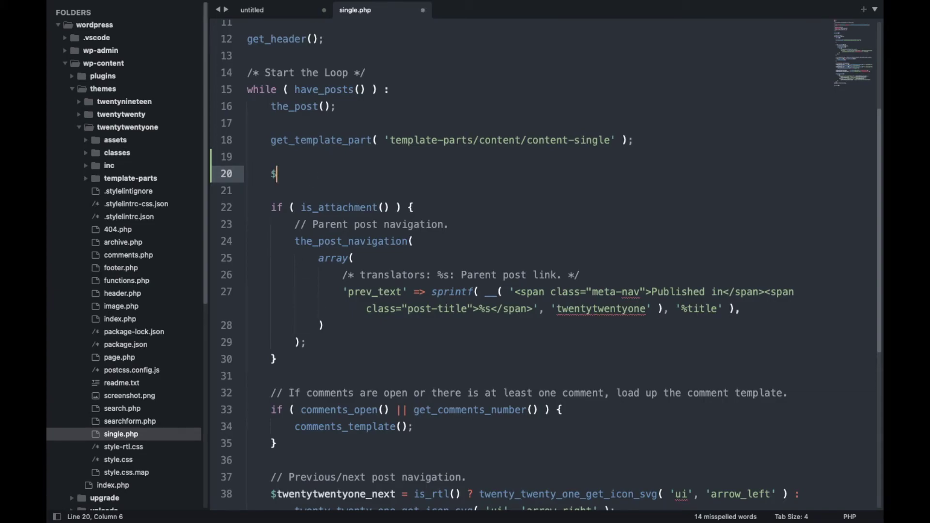
text(puv)
key(BackSpace)
text(bli)
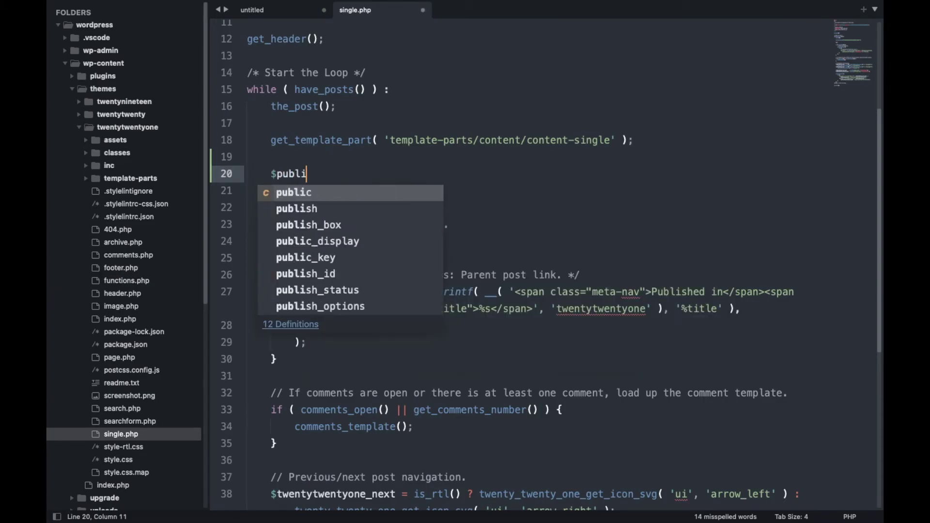
text(sr)
key(BackSpace)
text(h)
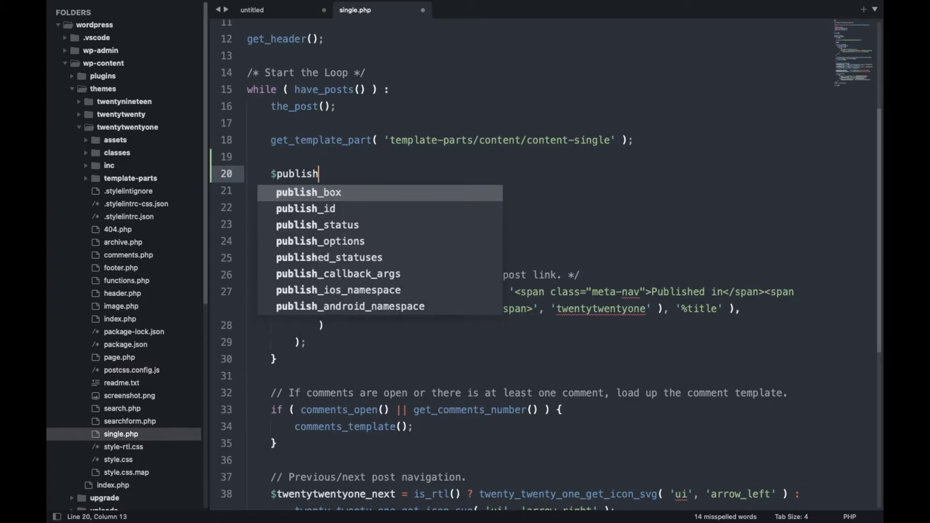
text(er =)
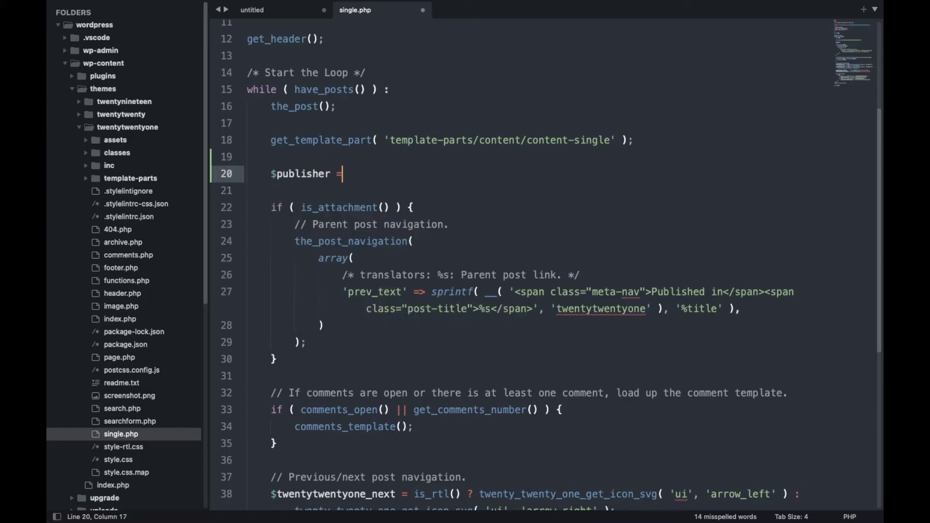
text( get_field();)
key(super+s)
Step: Confirm in the ACF docs that $selector is the field name or key, then open Books Fields
key(super+Tab)
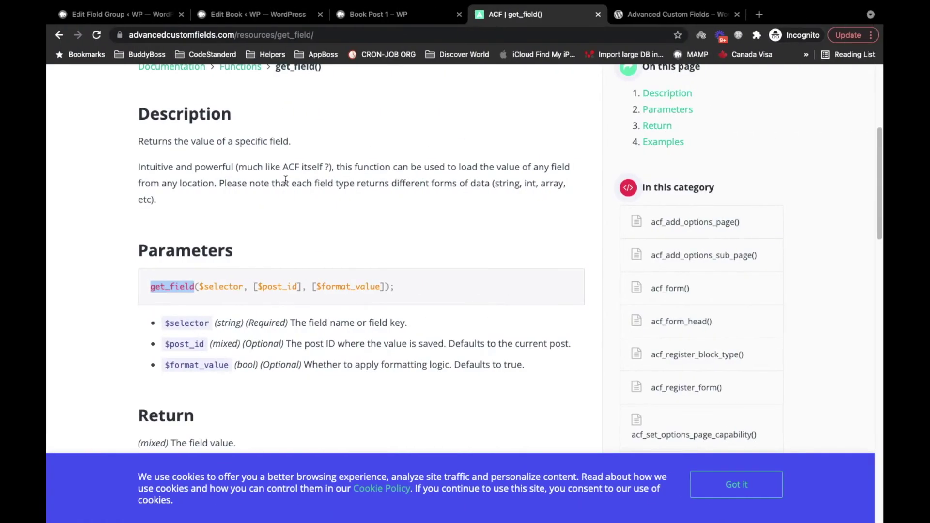
drag(199, 287, 238, 286)
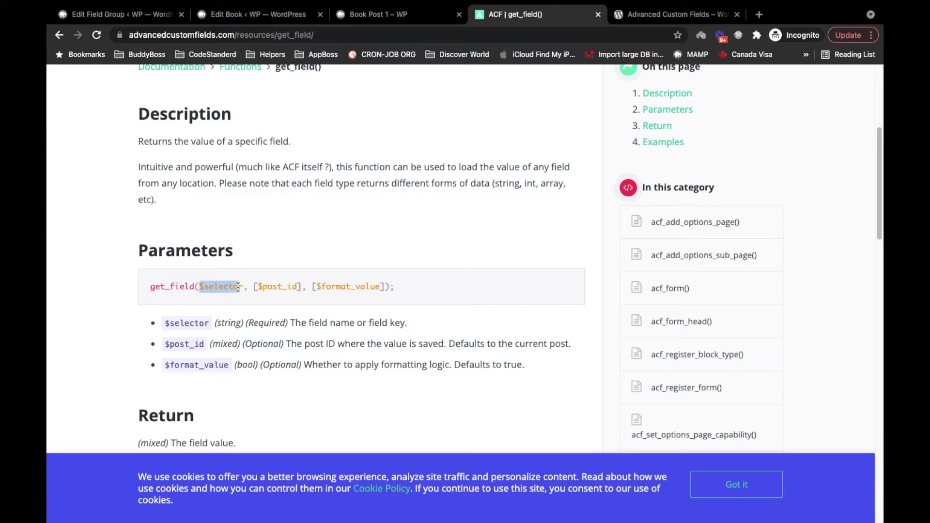
drag(292, 323, 406, 324)
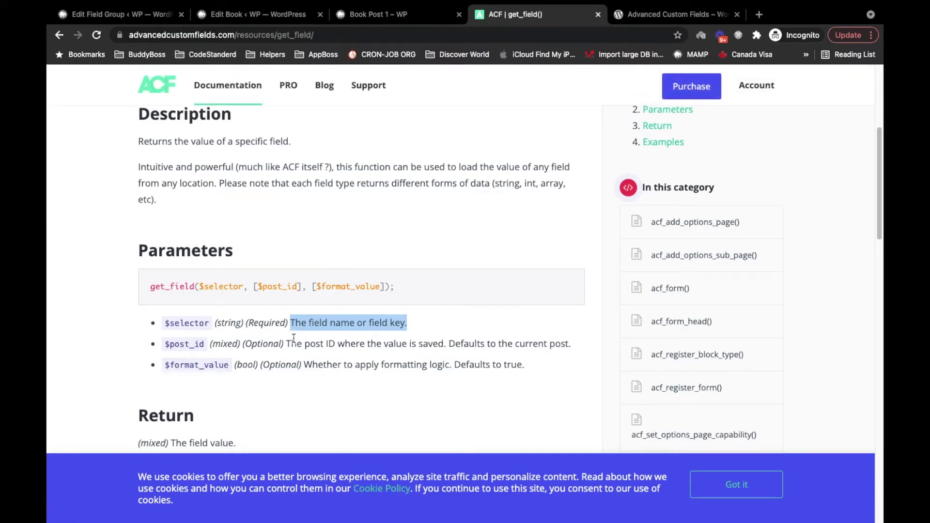
click(312, 319)
double_click(299, 323)
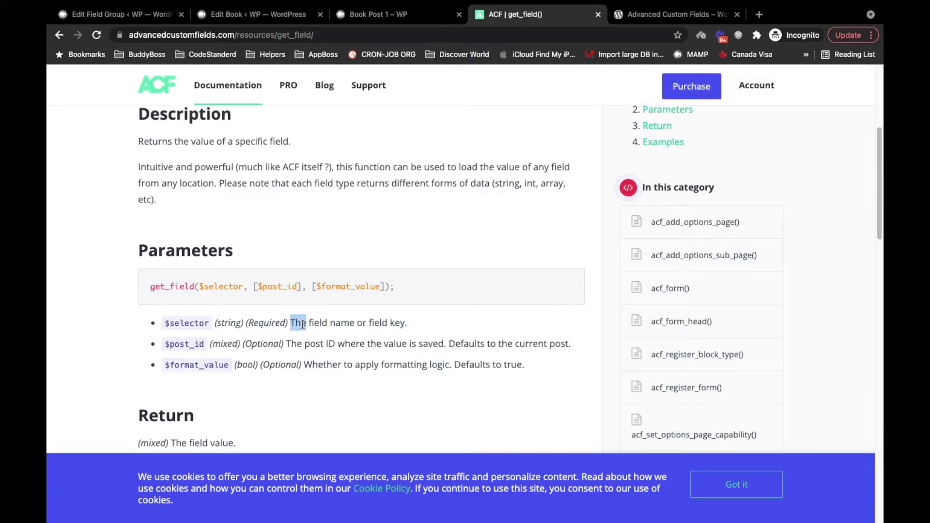
triple_click(303, 324)
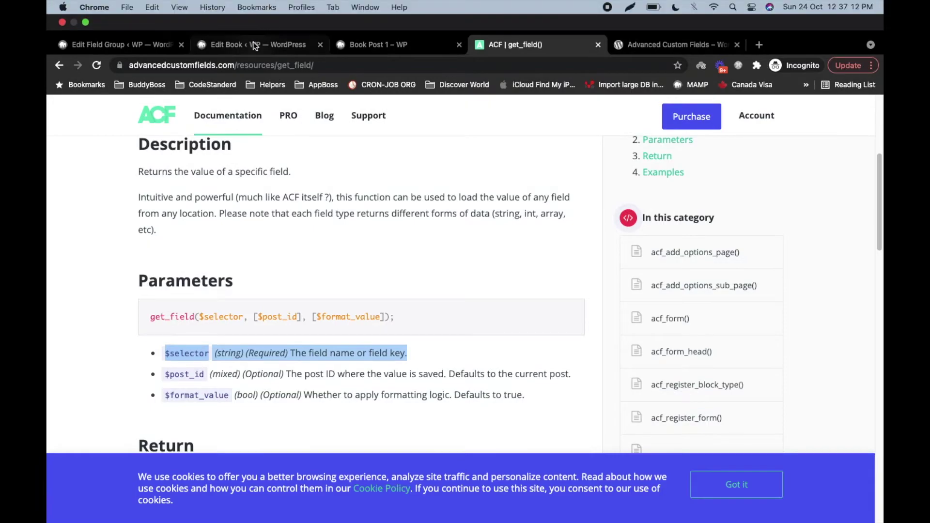
click(254, 45)
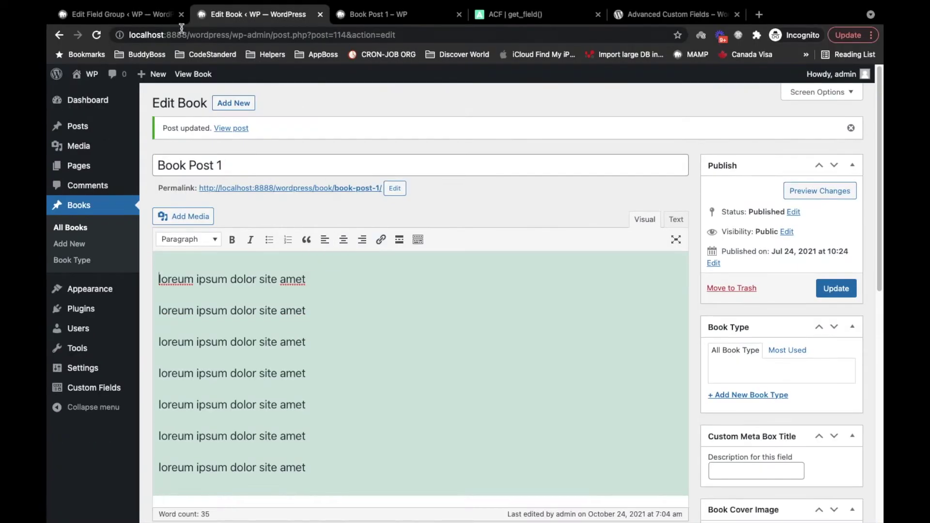
click(136, 16)
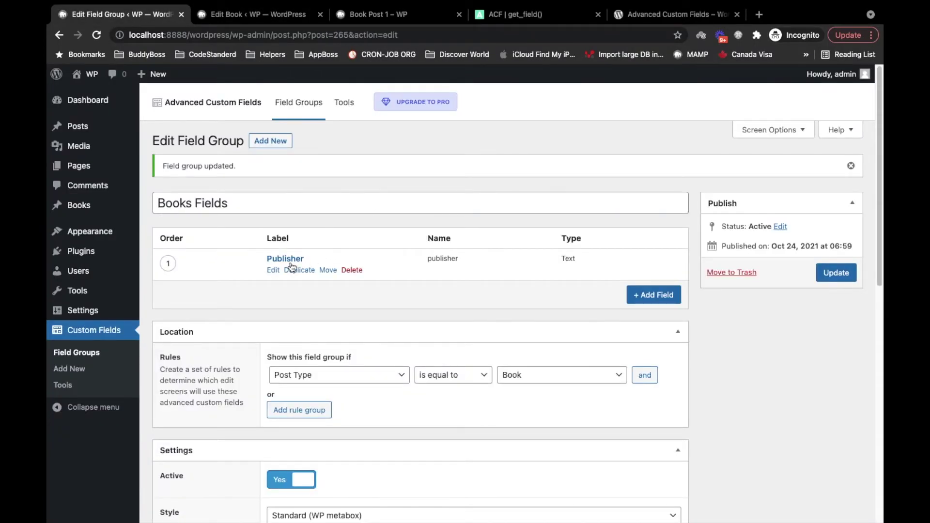
Step: Copy the field name 'publisher' and insert it quoted into get_field( 'publisher', ) in single.php
double_click(438, 258)
click(433, 259)
double_click(434, 259)
key(super+c)
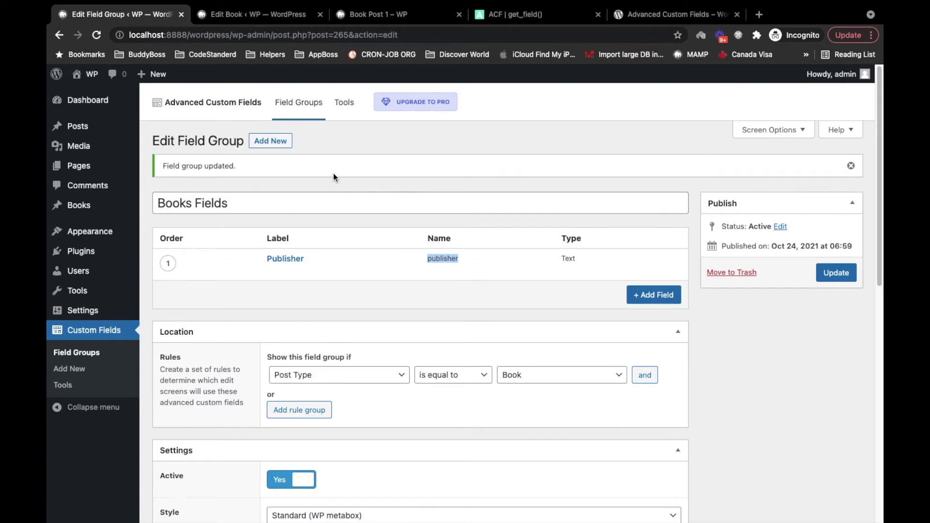
key(super+Tab)
click(409, 174)
key(Left)
text(')
key(super+v)
key(Right)
text(,)
Step: Check in the get_field() documentation that the $post_id parameter is optional
key(super+Tab)
click(484, 14)
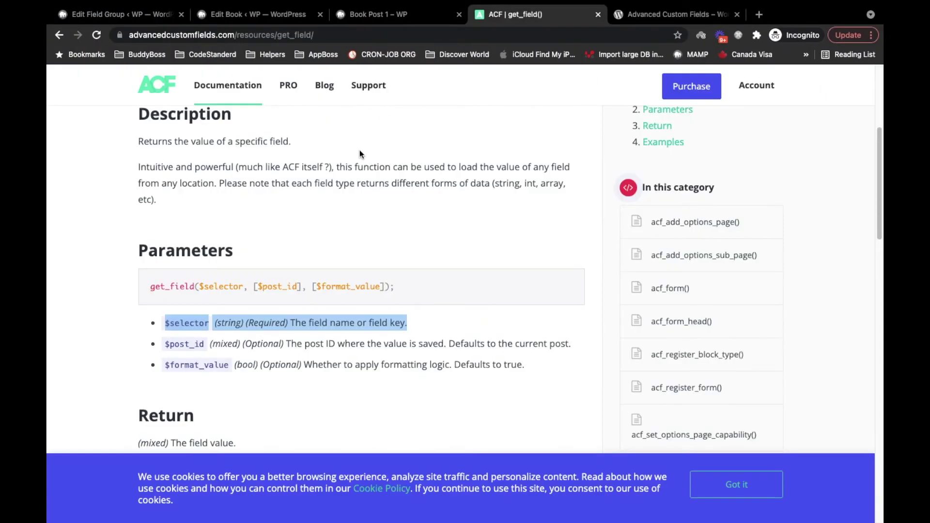
double_click(272, 286)
double_click(272, 286)
drag(247, 348, 287, 346)
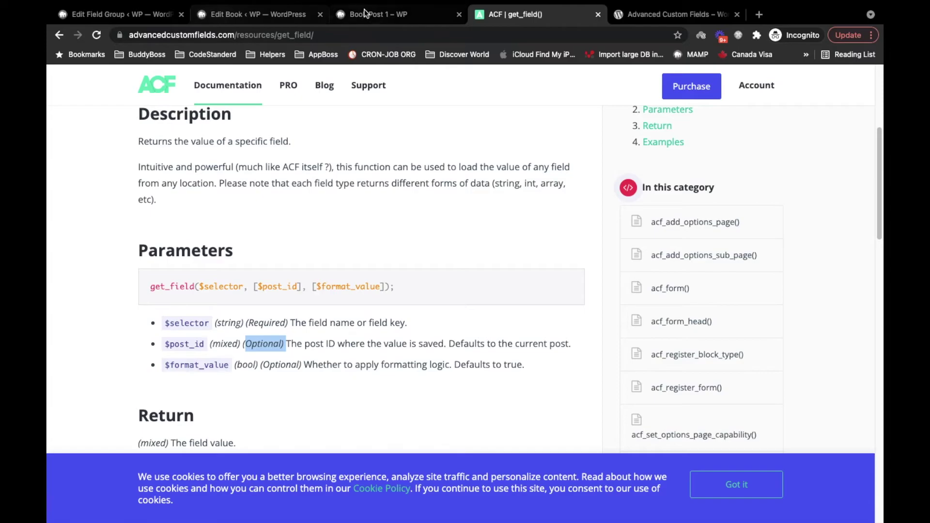
key(super+Tab)
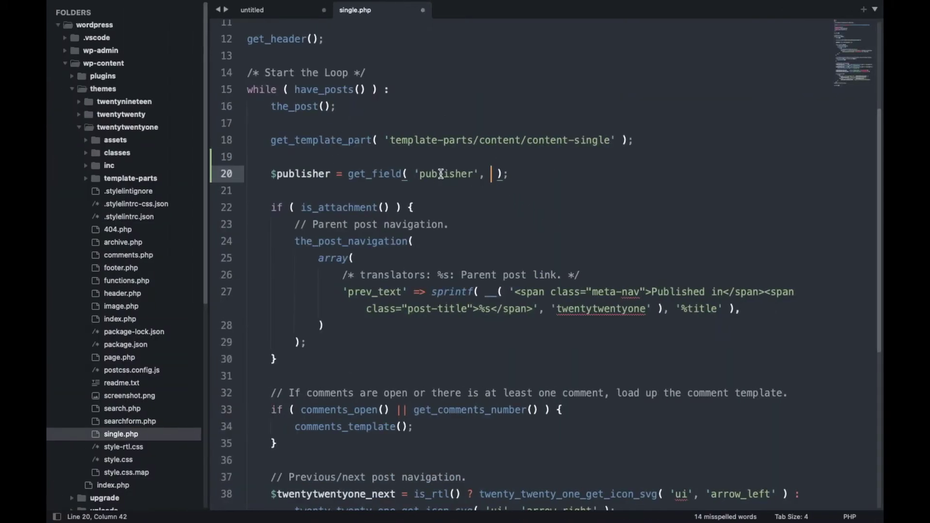
Step: Pass get_the_ID() as get_field()'s second argument and save single.php
text(get_the)
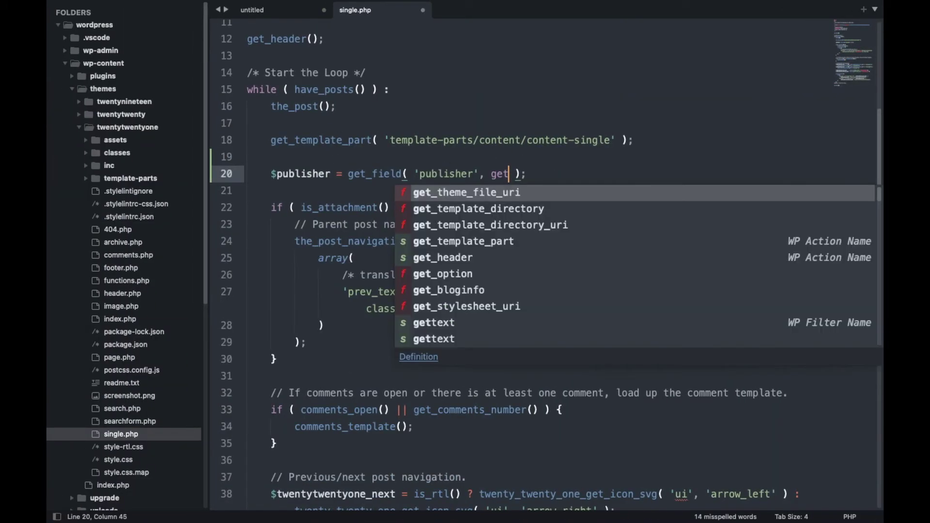
text(_I)
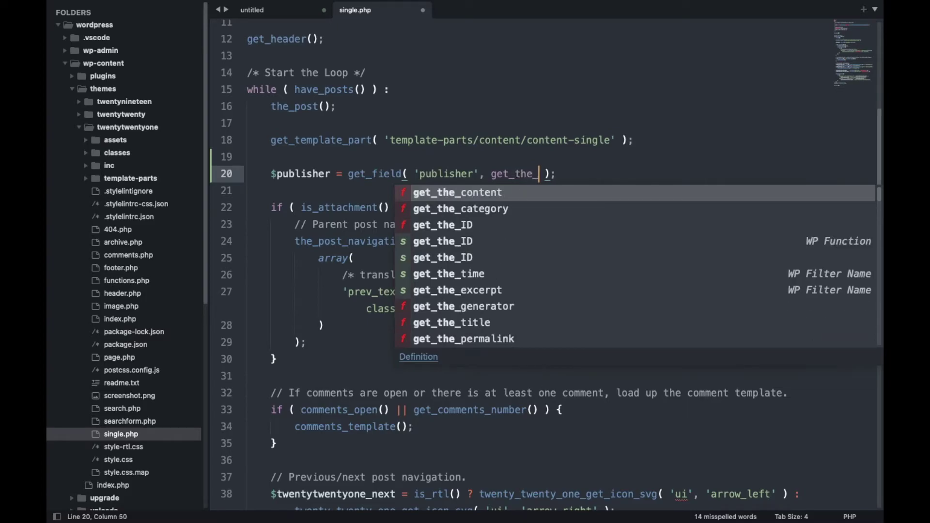
key(Return)
text(()
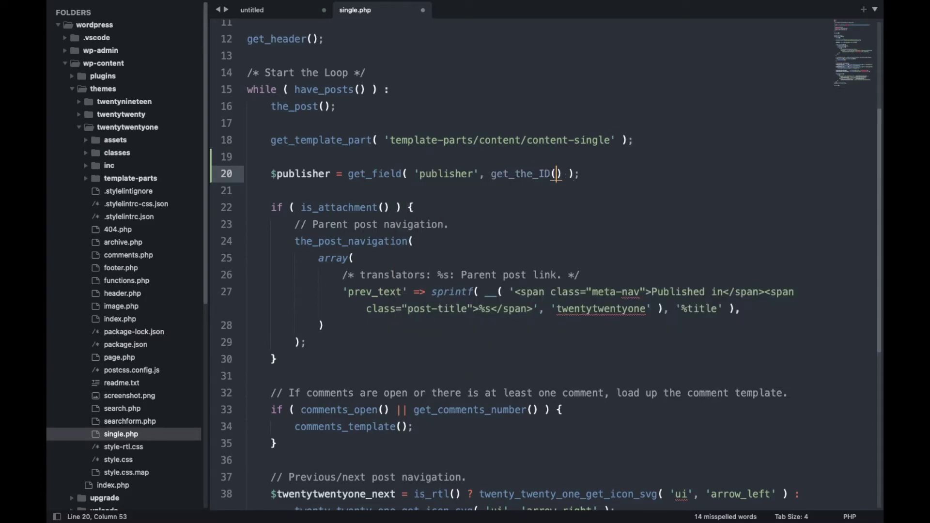
key(super+s)
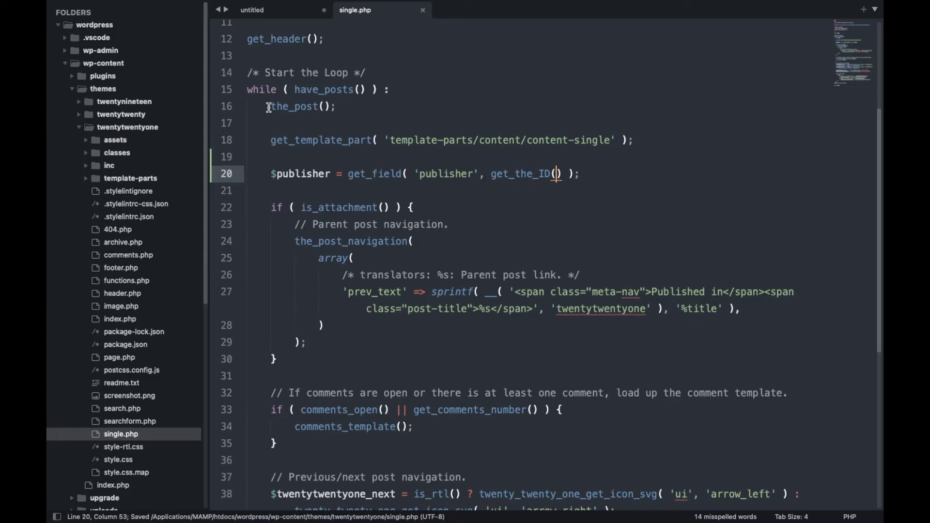
Step: Compare the loop's while/the_post lines with the get_the_ID() call on line 20, resaving the file
drag(247, 89, 354, 107)
scroll(338, 139, up, 2)
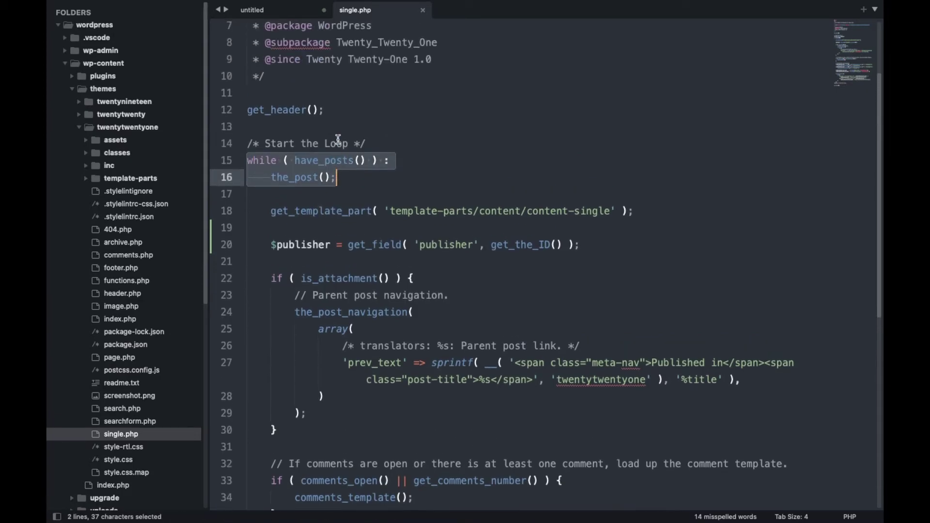
key(super+s)
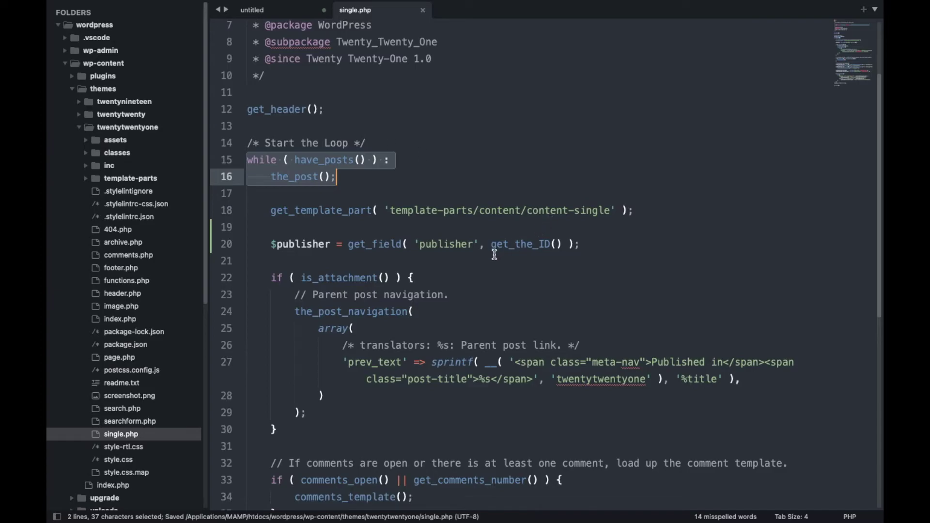
drag(492, 245, 562, 245)
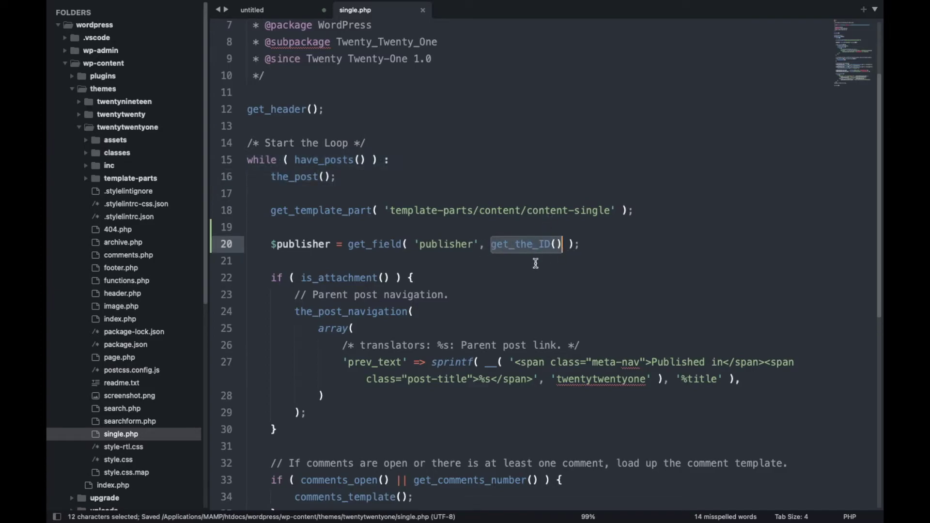
click(261, 245)
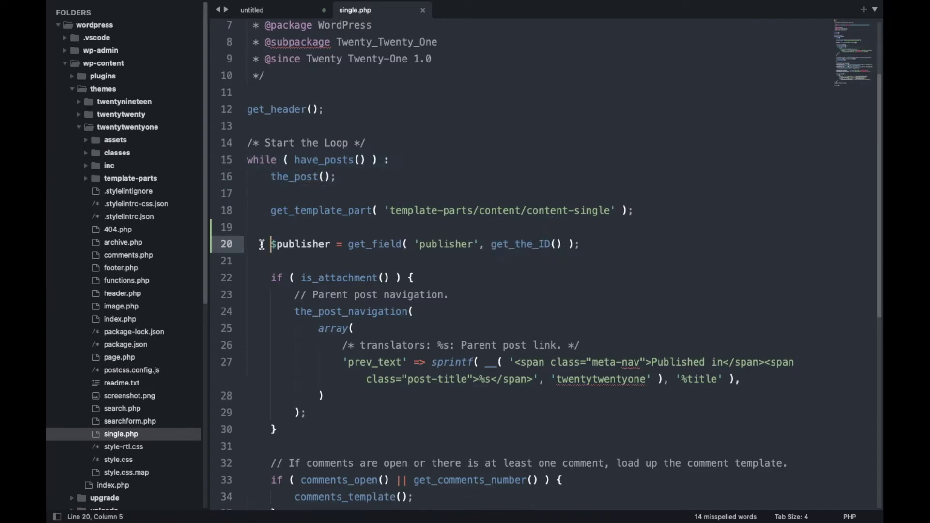
Step: Add an `echo $publisher;` line below line 20 and save single.php
drag(262, 244, 331, 244)
key(super+c)
key(End)
key(Return)
key(Return)
text(echo)
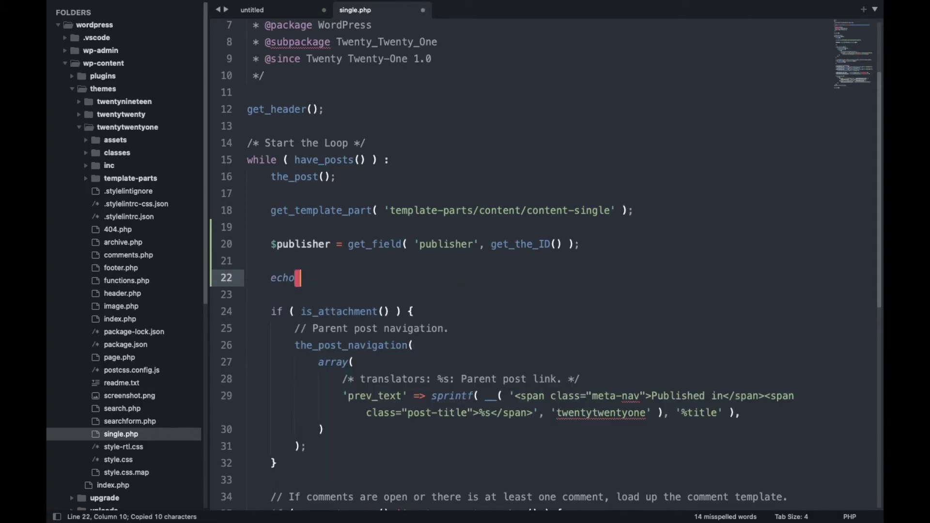
key(super+v)
text(;)
key(super+s)
Step: Reload Book Post 1 to confirm it now shows its publisher name instead of 123
key(super+Tab)
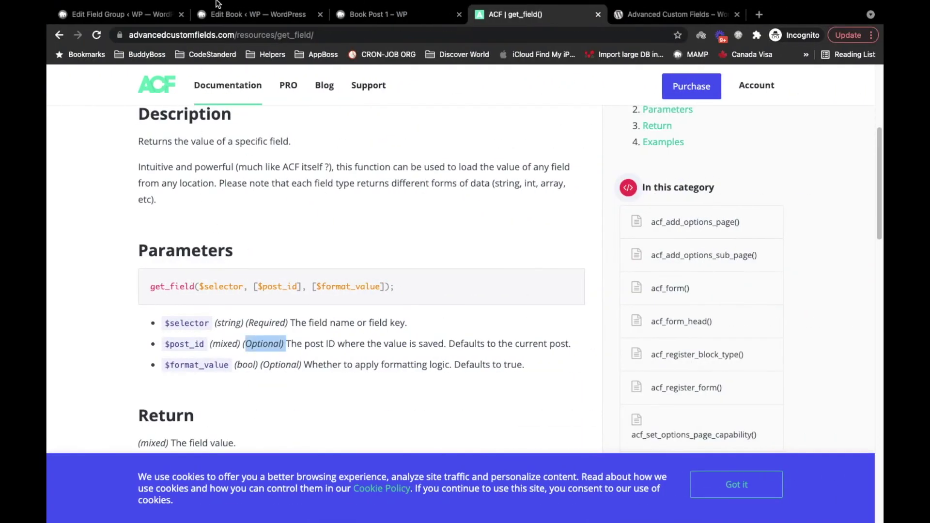
click(369, 16)
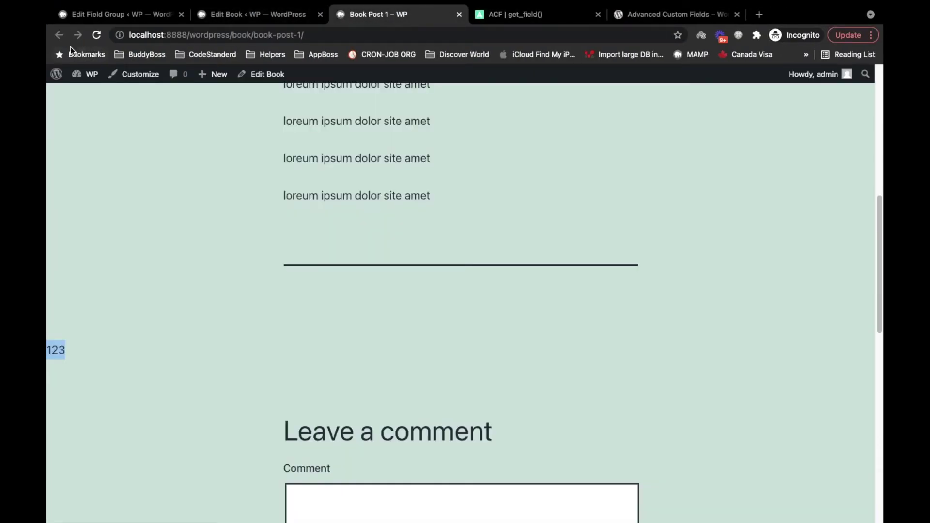
click(102, 38)
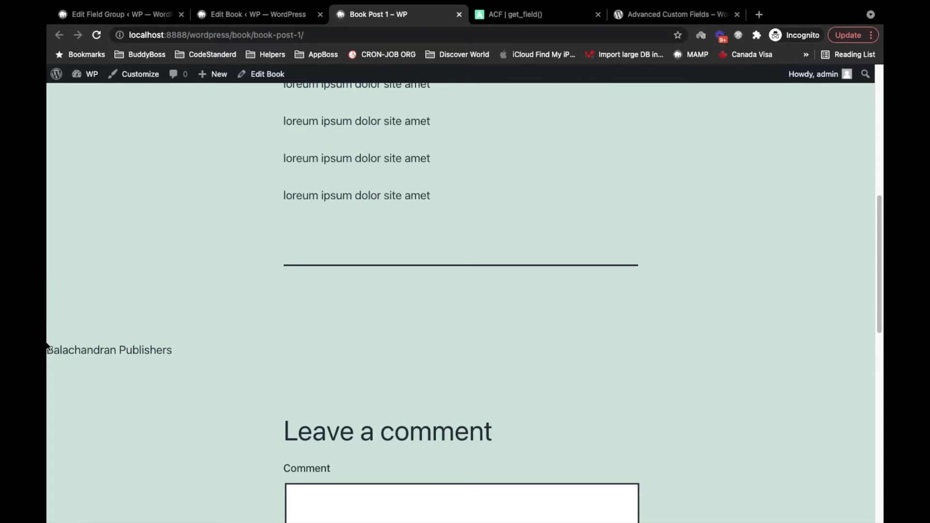
triple_click(159, 353)
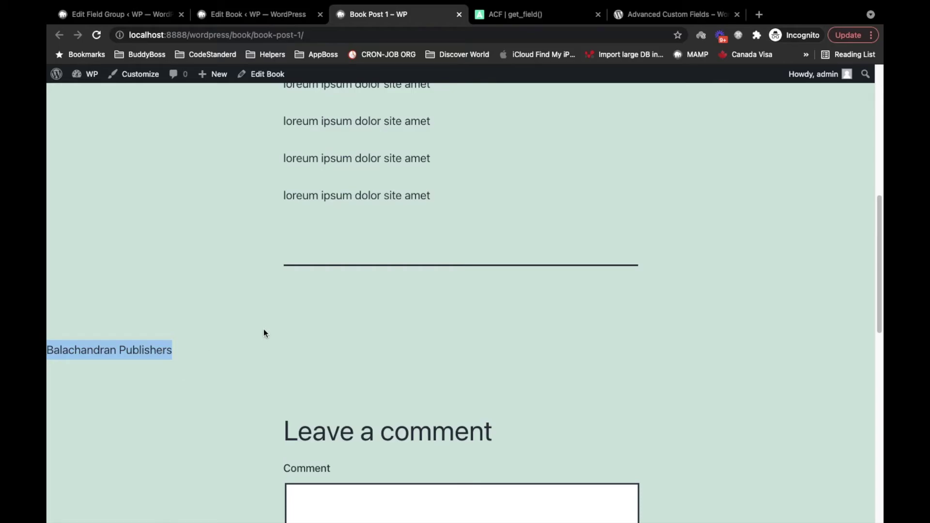
click(284, 16)
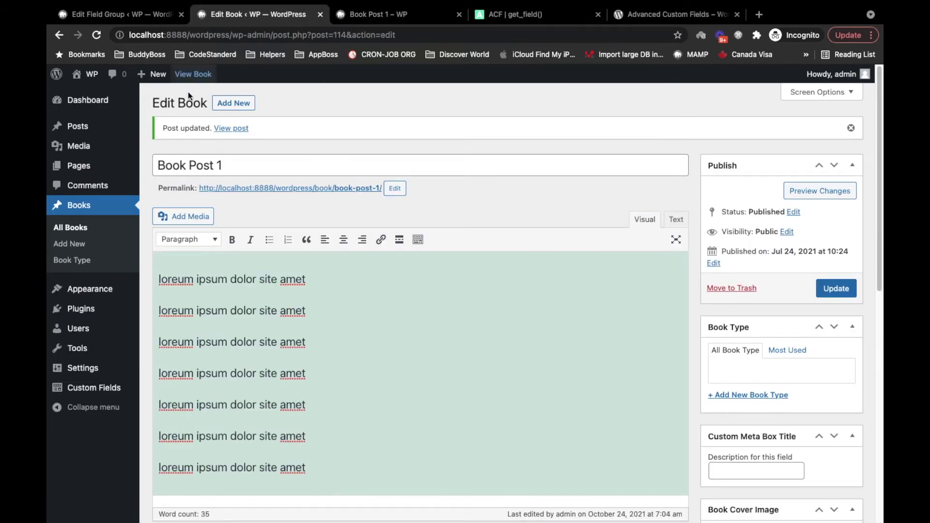
Step: Open Book Post 2's page from the Books list in a new tab and confirm no publisher appears
click(88, 207)
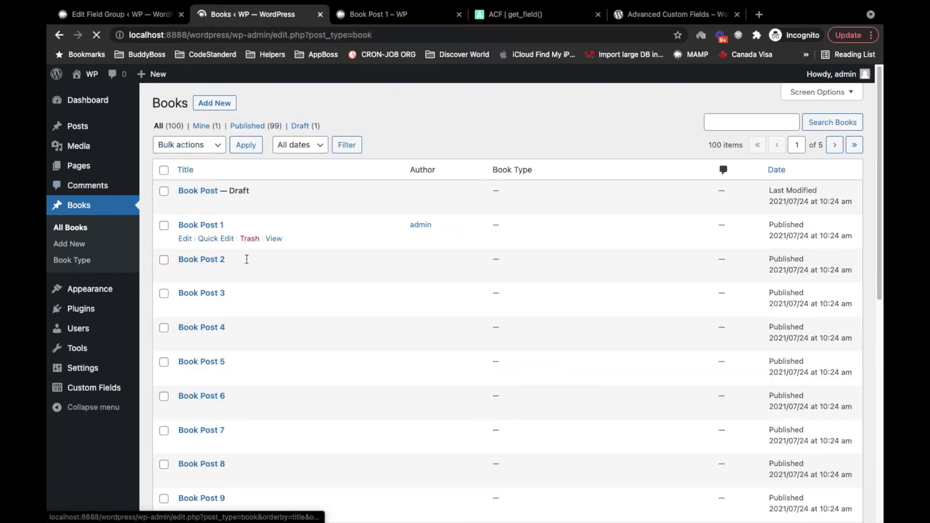
super+click(274, 273)
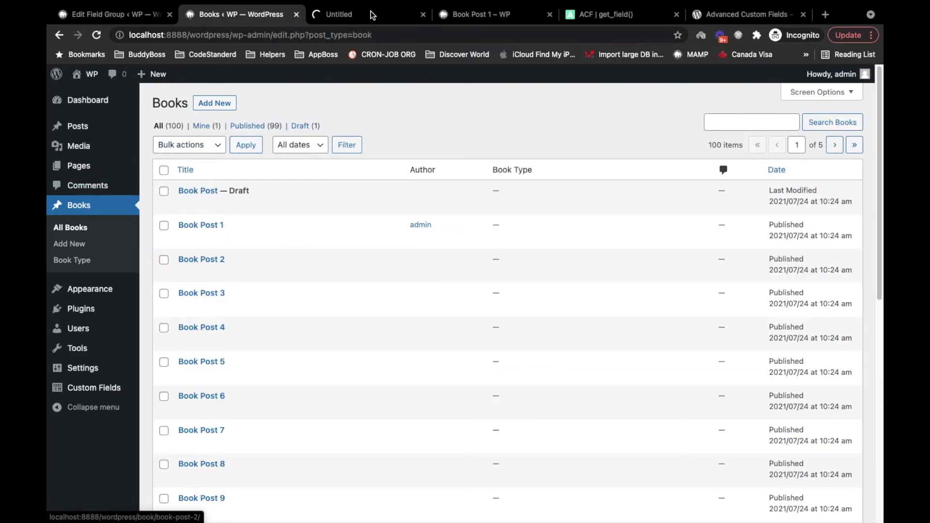
click(372, 15)
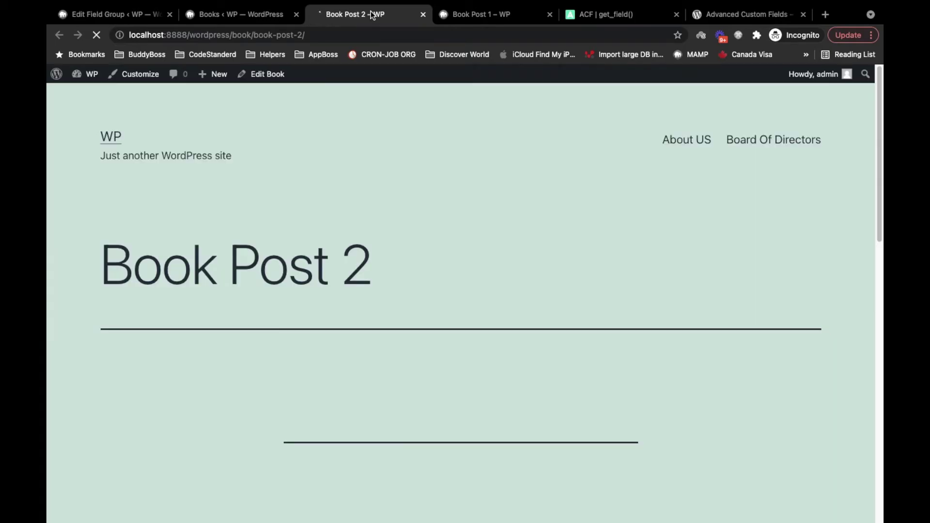
scroll(146, 358, down, 2)
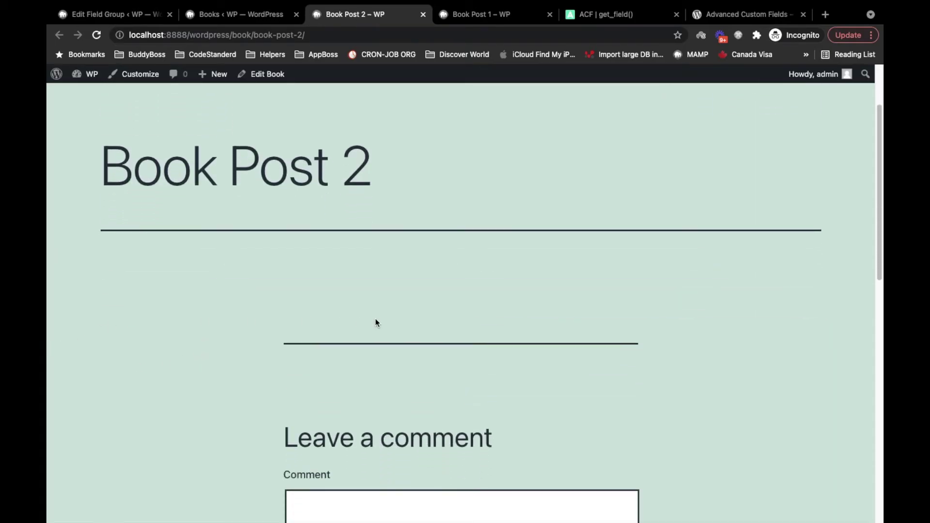
key(super+Tab)
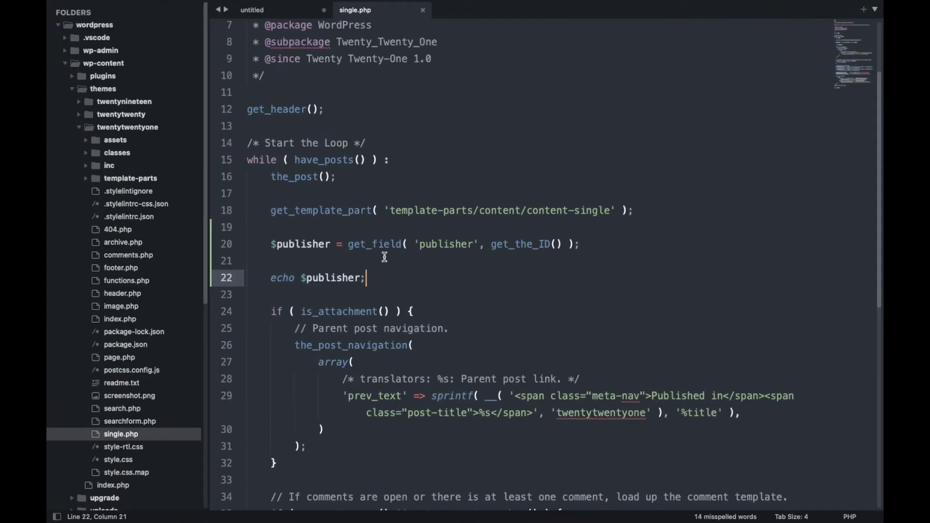
Step: Replace the echo with `echo '<div>'. $publisher .'</div>';` and save single.php
key(super+BackSpace)
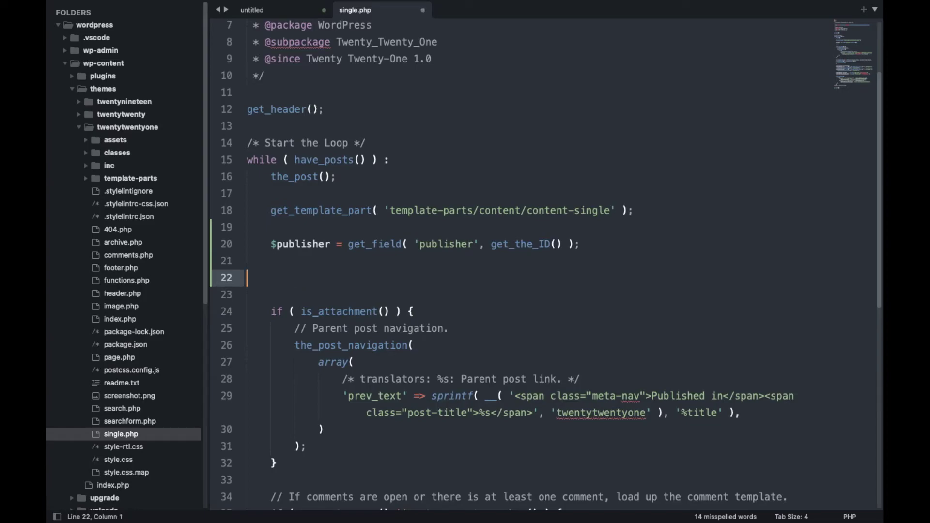
key(Tab)
text(echo '<)
click(313, 279)
text(div)
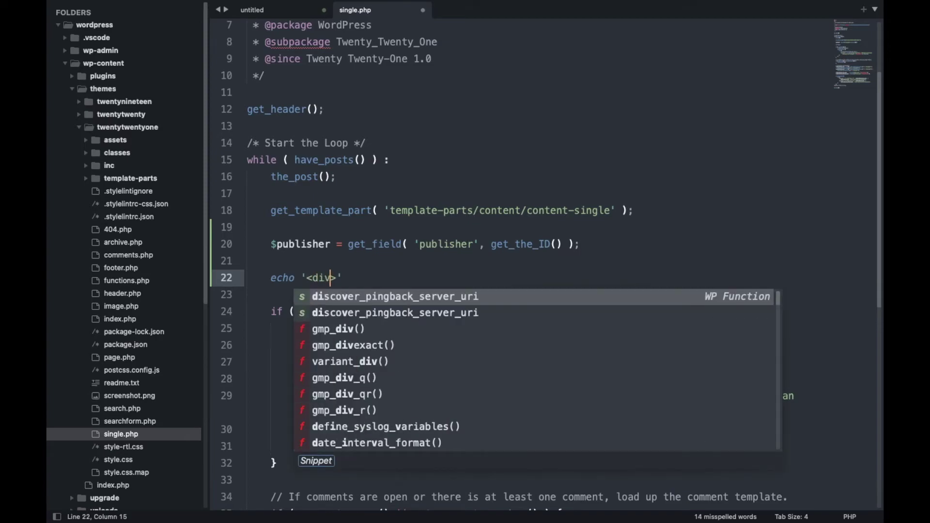
text(>)
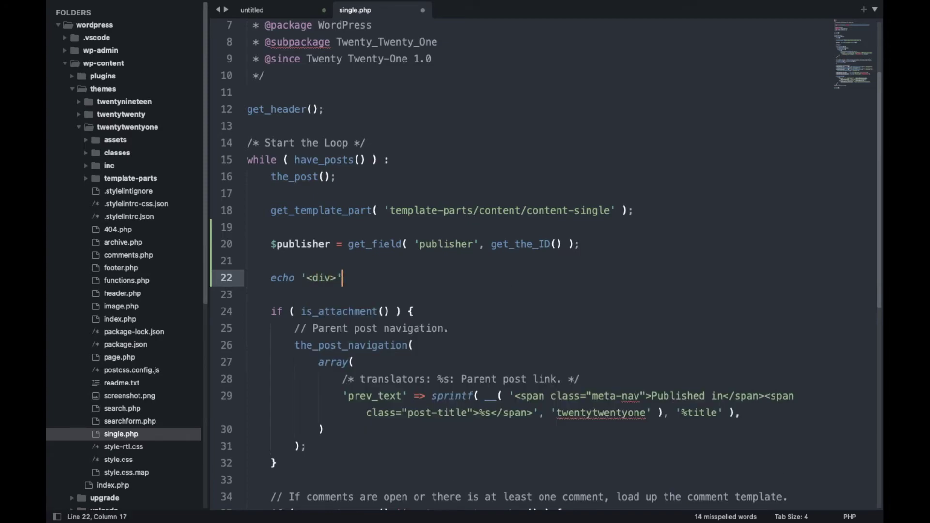
text(</div>)
key(Left)
key(Left)
key(Left)
key(Left)
text('..)
key(Left)
key(Left)
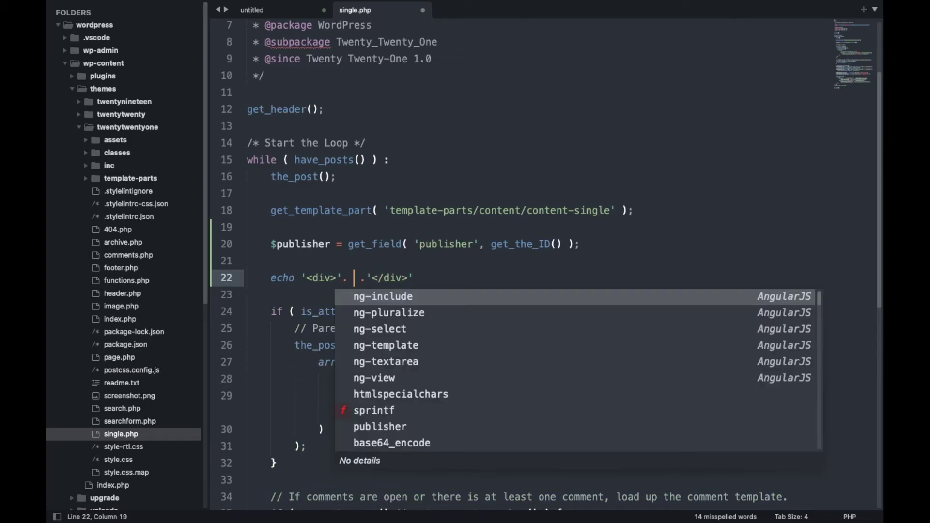
text($publisher)
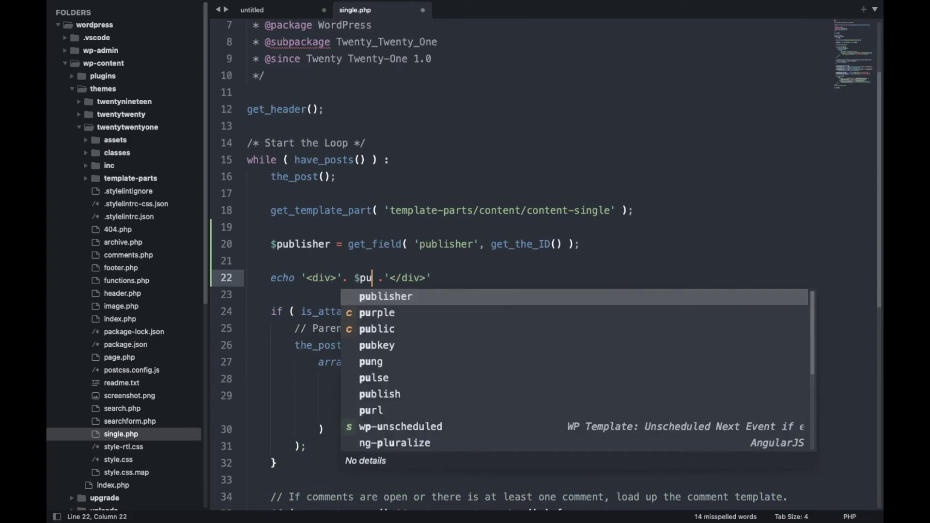
key(super+s)
Step: Add the 'Publisher:' label inside the opening div and save
click(474, 277)
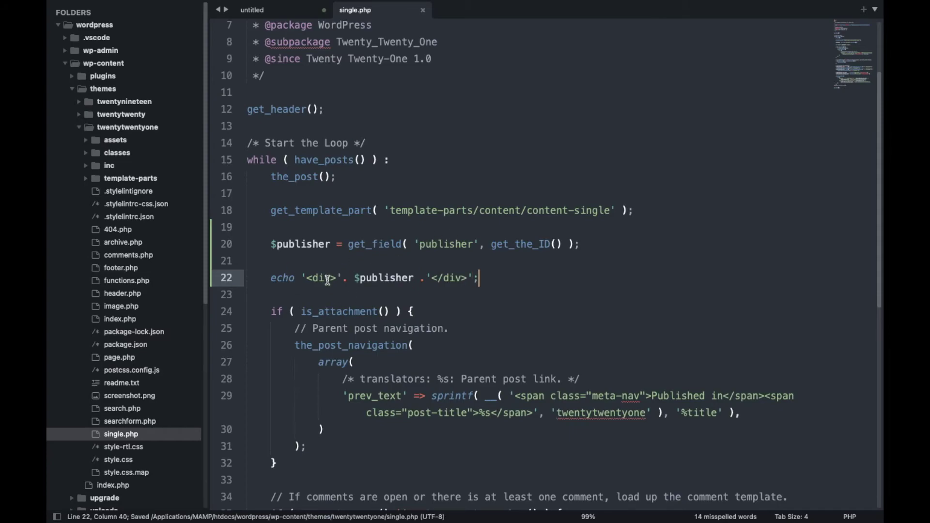
text(Publisher)
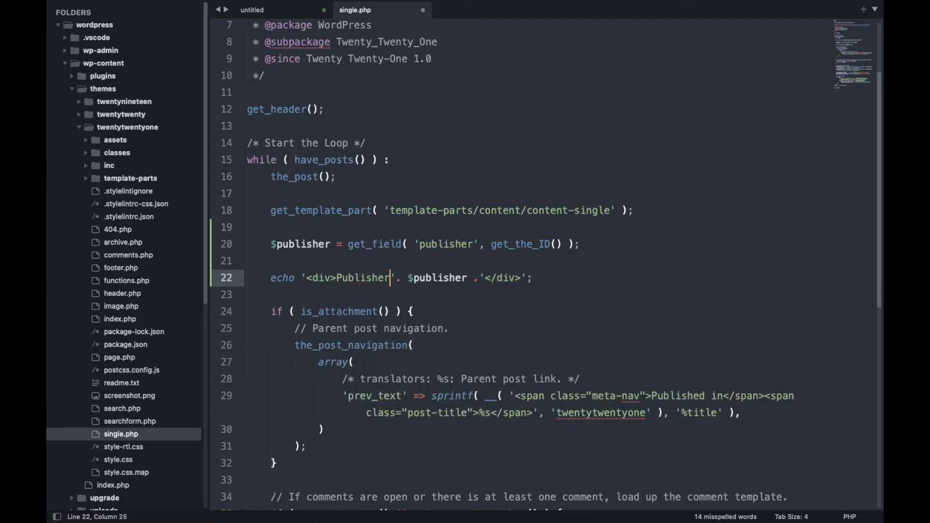
text(:)
key(ctrl+s)
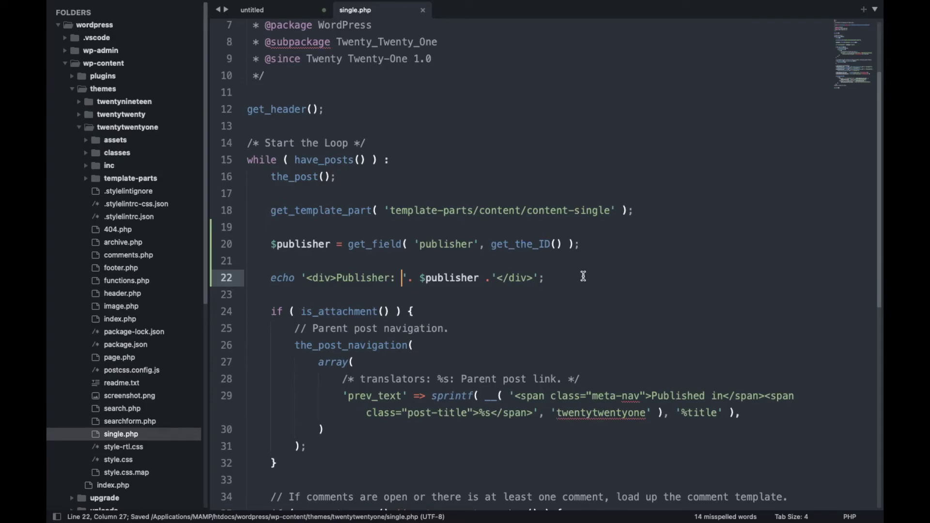
key(super+Tab)
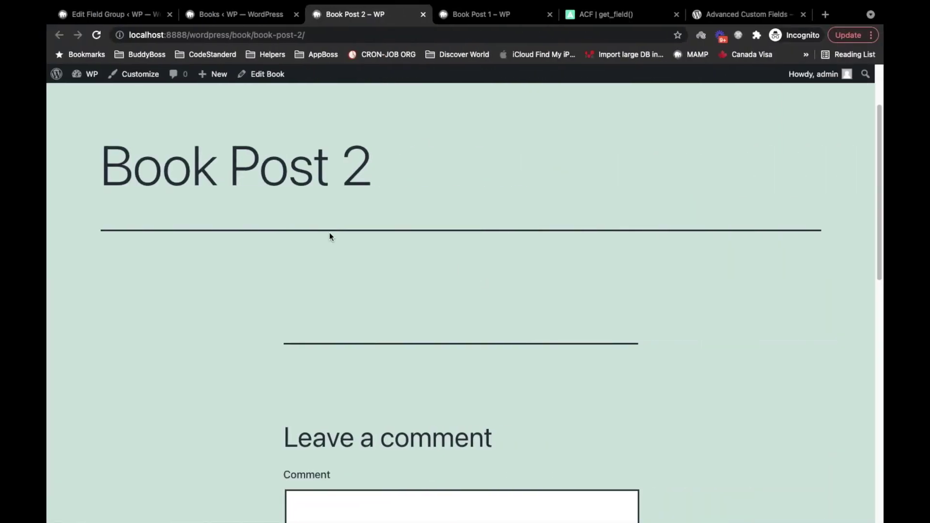
Step: Reopen and reload Book Post 1 to verify its 'Publisher:' line, then return to Books Fields
click(274, 17)
super+click(274, 238)
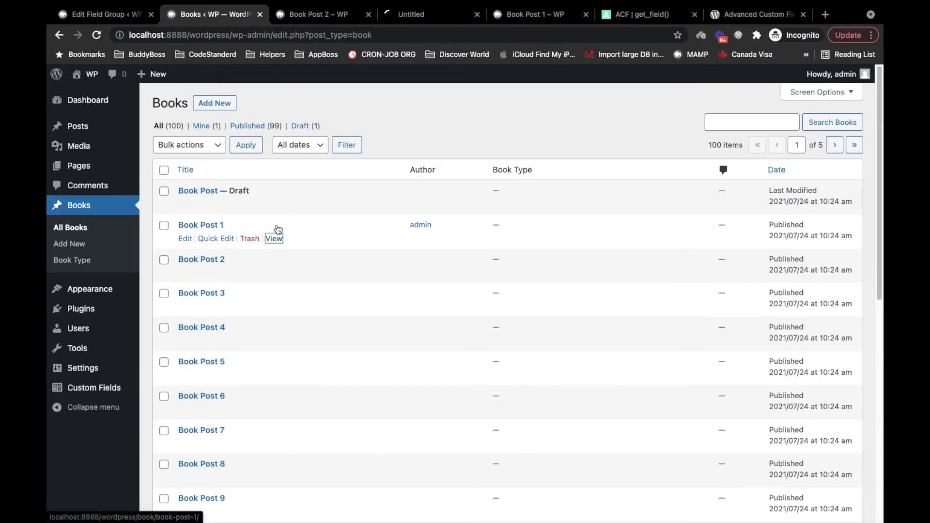
click(461, 14)
click(586, 14)
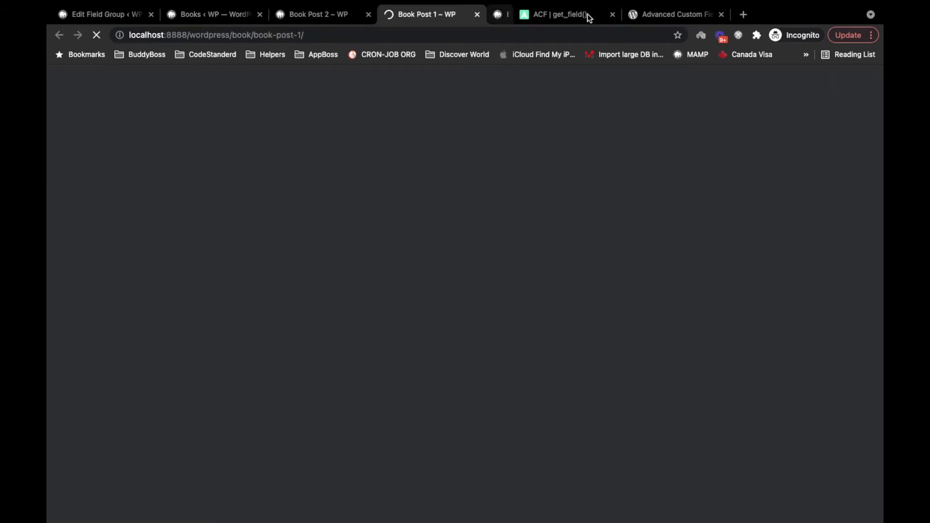
scroll(127, 322, down, 8)
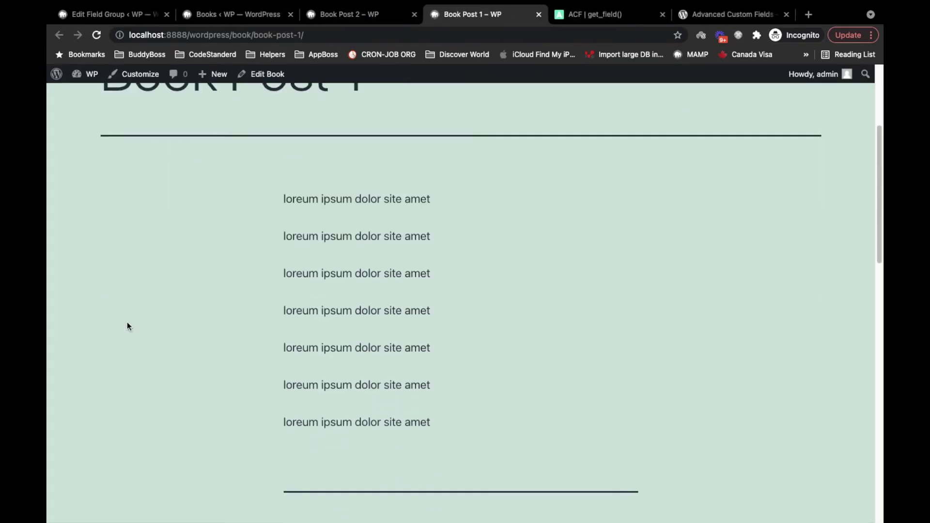
right_click(127, 321)
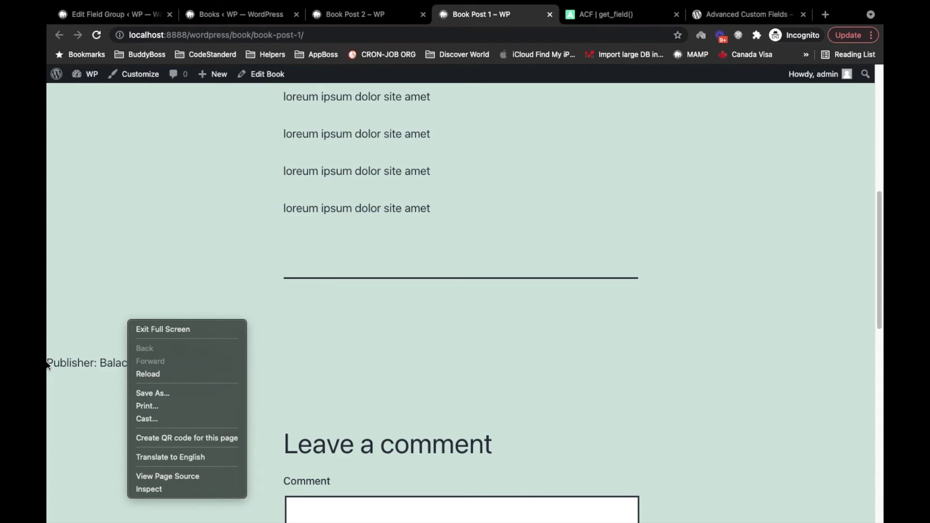
click(138, 373)
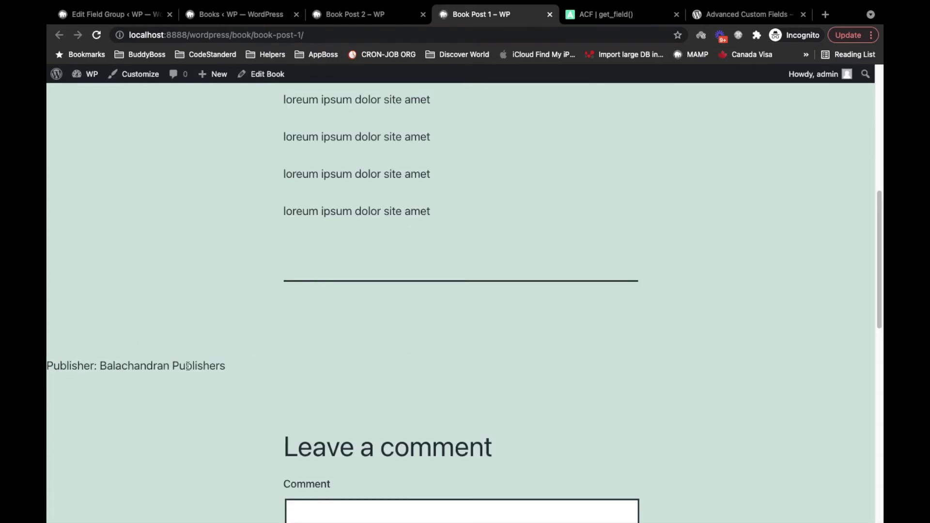
drag(48, 365, 299, 373)
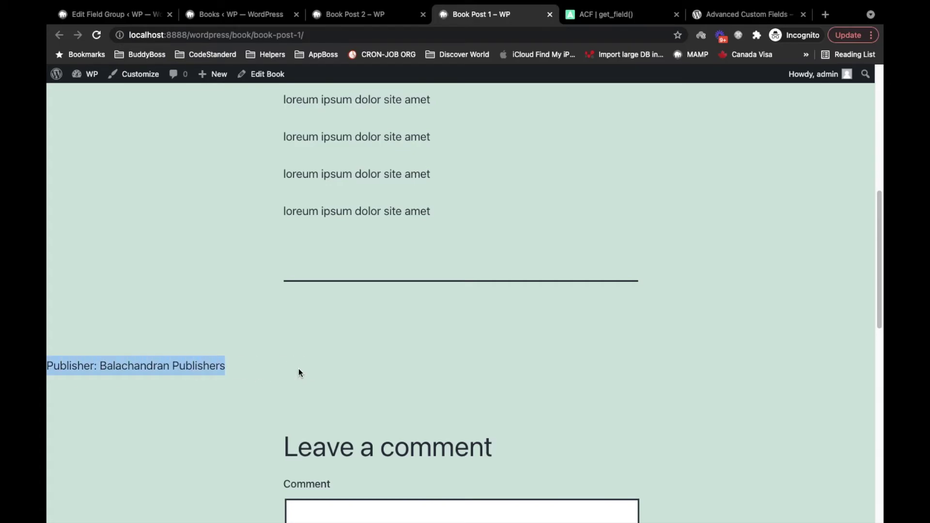
click(252, 19)
click(129, 21)
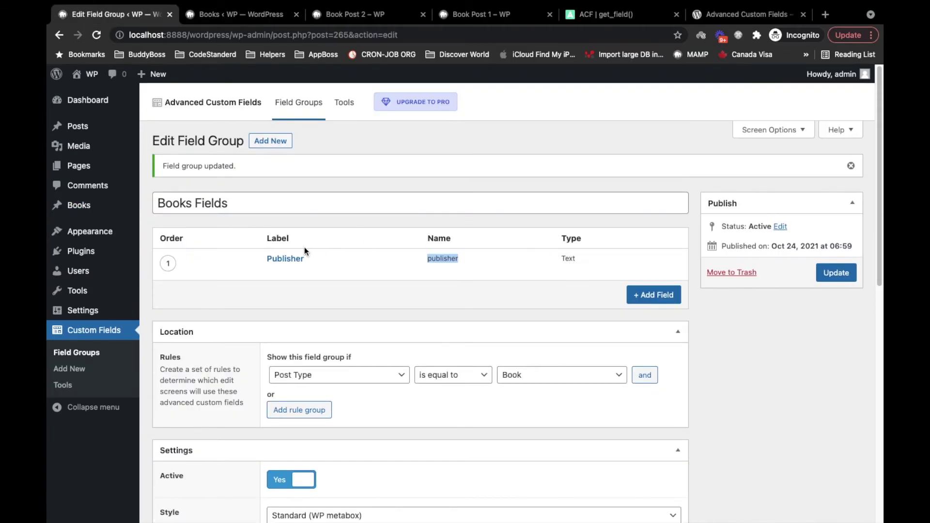
Step: Expand the Publisher field's settings and keep its field type as Text
click(295, 258)
scroll(294, 257, down, 5)
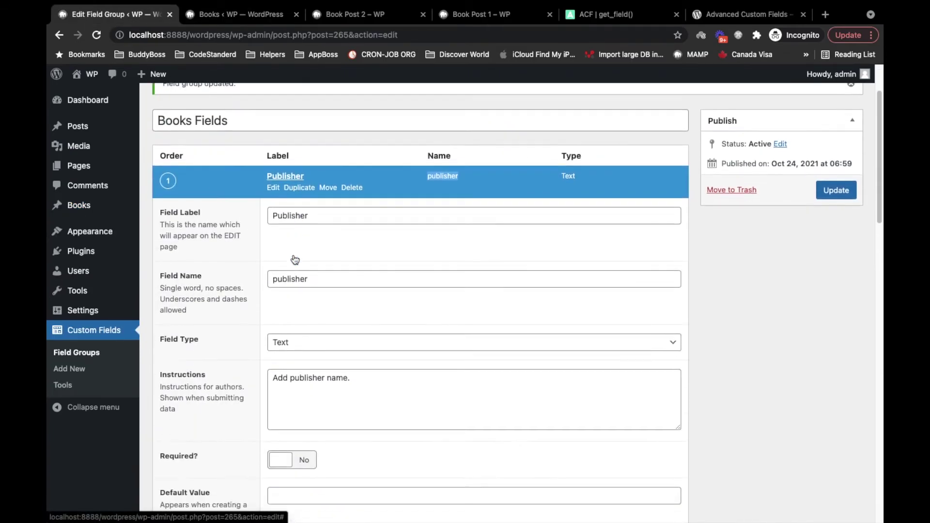
click(364, 178)
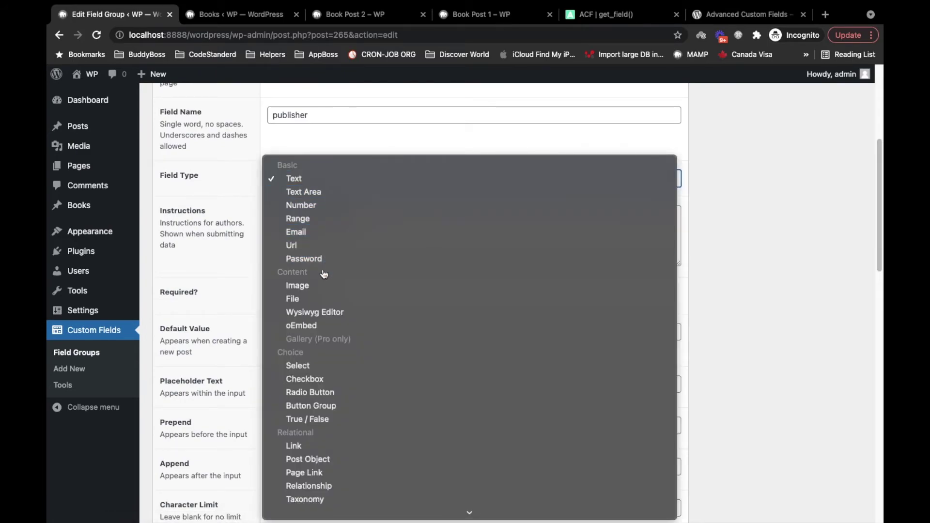
scroll(319, 290, down, 6)
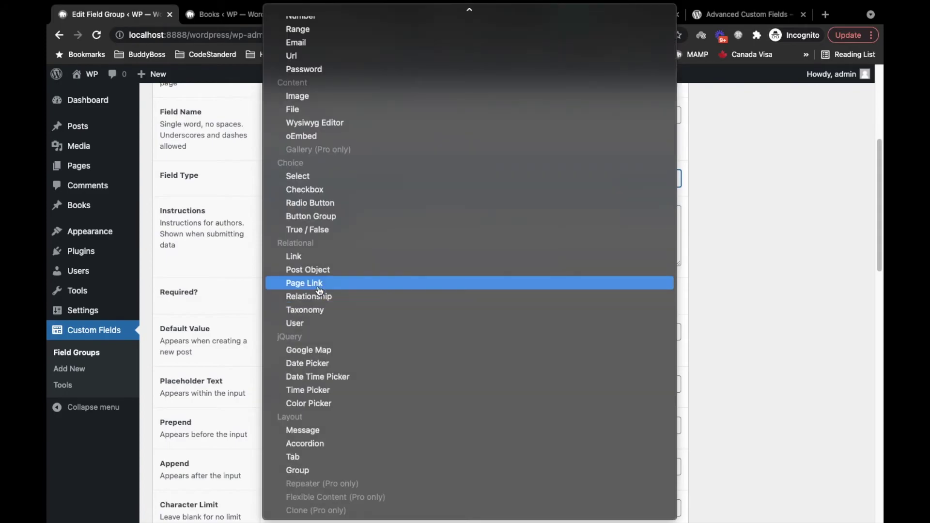
scroll(325, 414, up, 3)
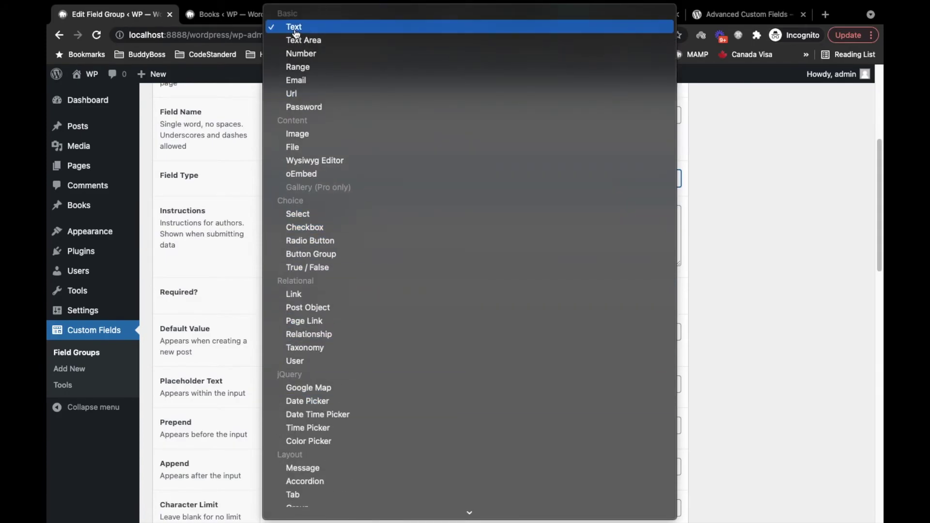
key(Escape)
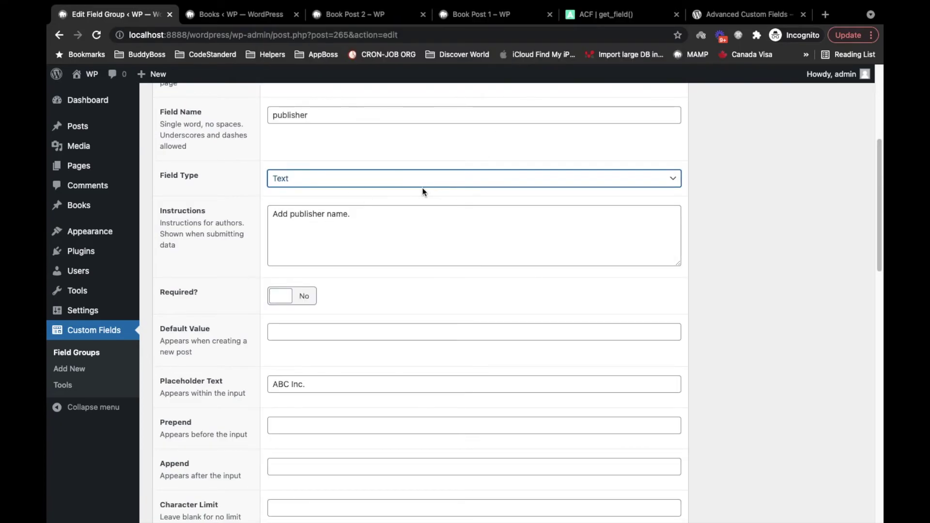
click(614, 14)
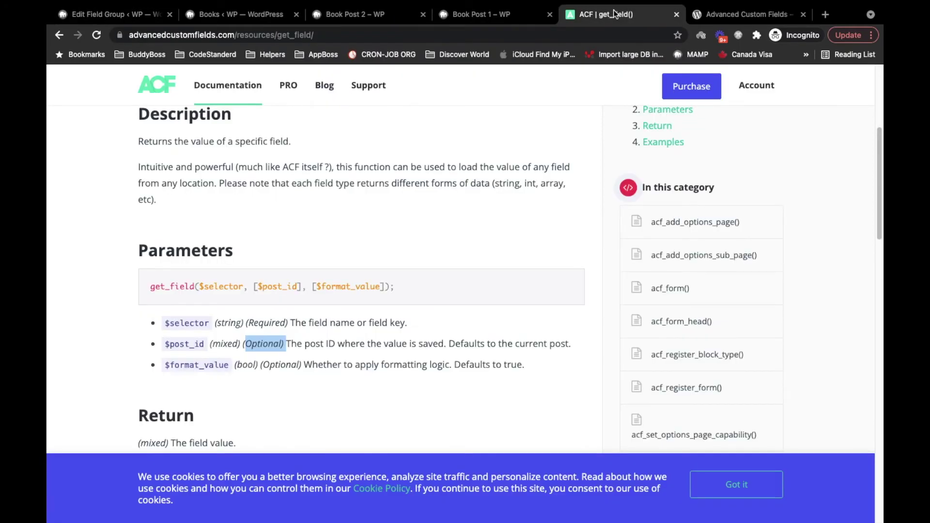
Step: Compare Book Post 1's publisher with reloaded Book Post 2, which shows a bare 'Publisher:' label
click(329, 11)
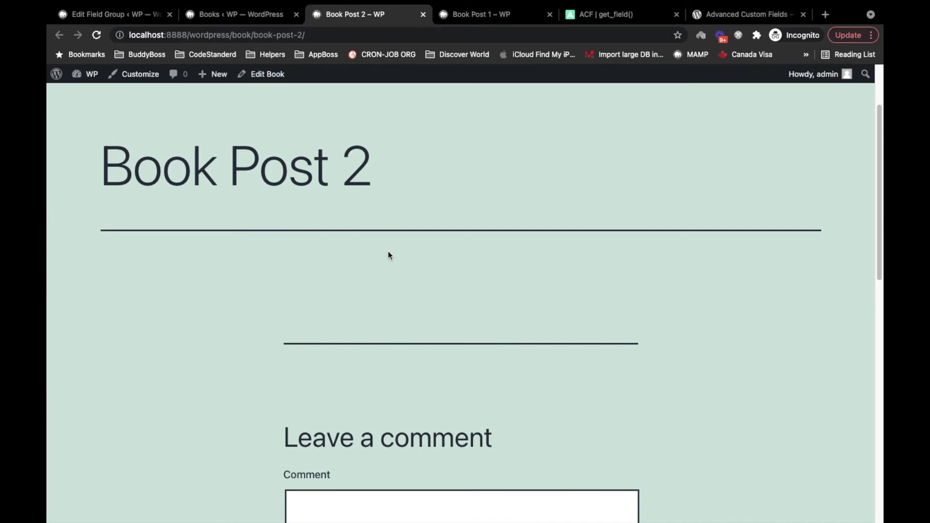
click(502, 18)
click(260, 263)
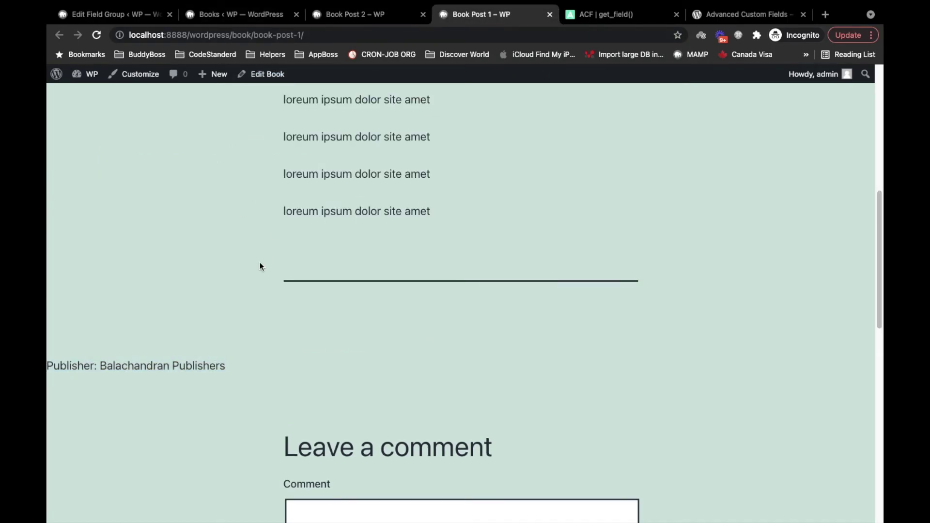
scroll(260, 262, up, 10)
scroll(261, 263, down, 15)
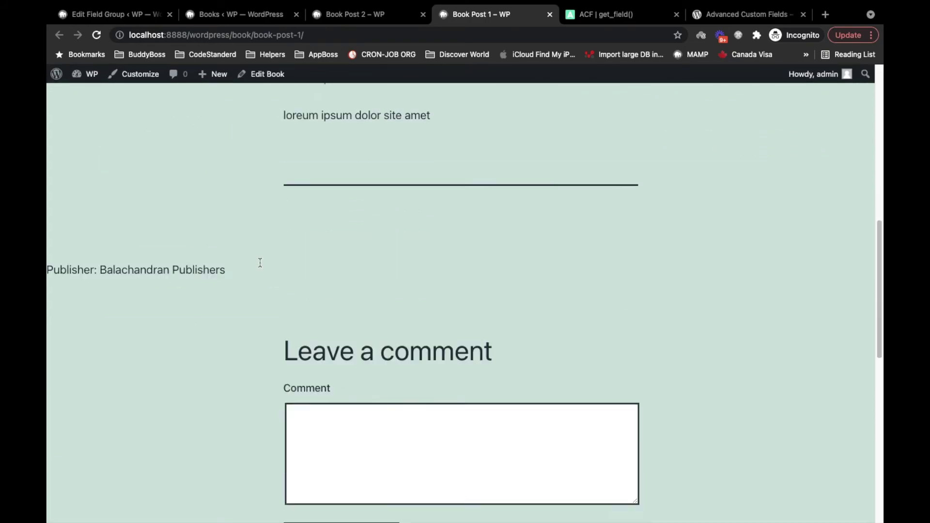
scroll(259, 261, up, 15)
scroll(261, 266, down, 10)
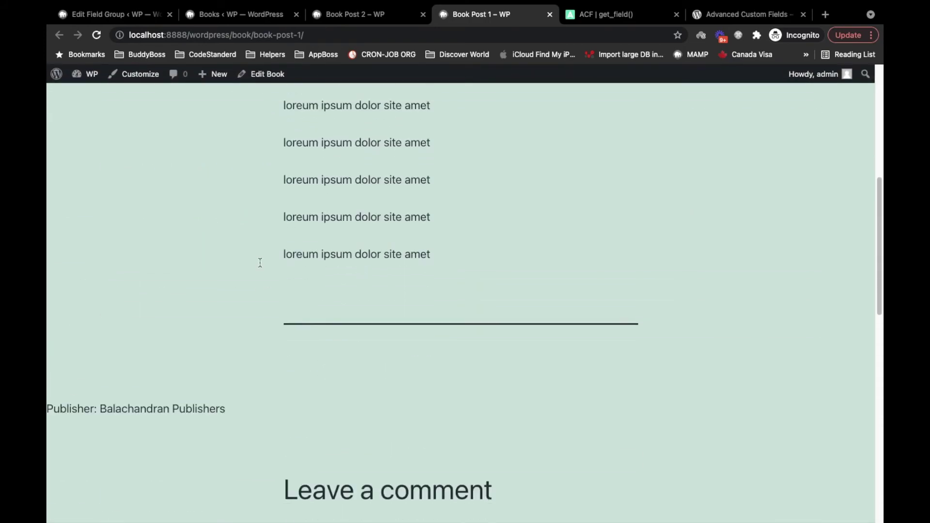
drag(98, 232, 273, 236)
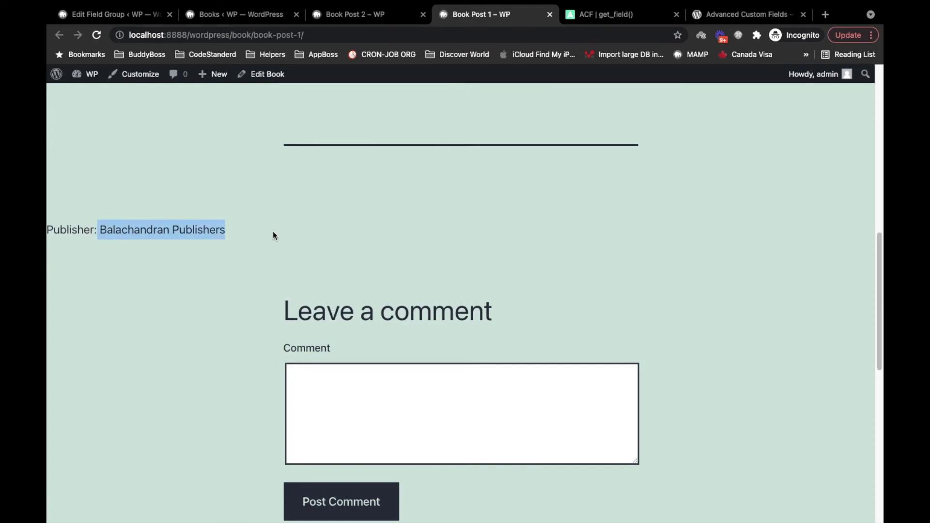
click(370, 20)
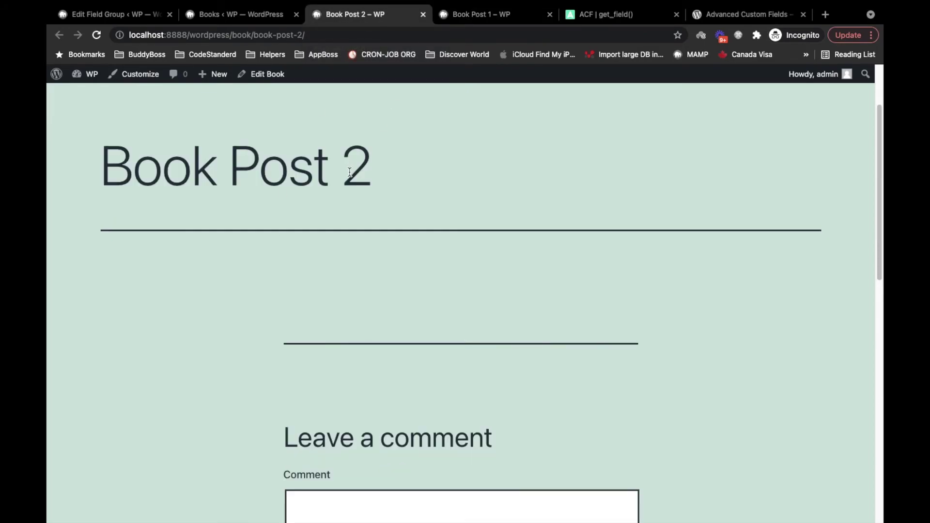
key(super+r)
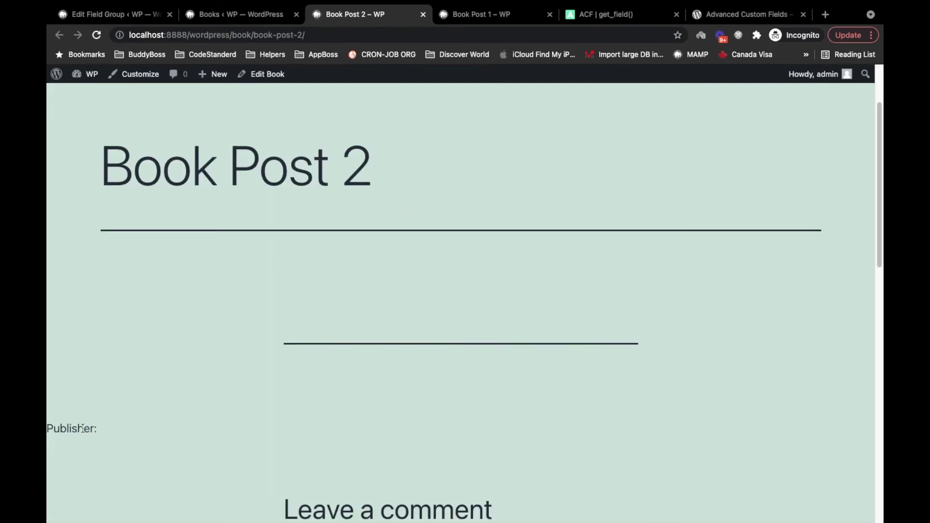
click(238, 22)
Step: Give the Publisher field the default value ABC and update the Books Fields group
click(136, 22)
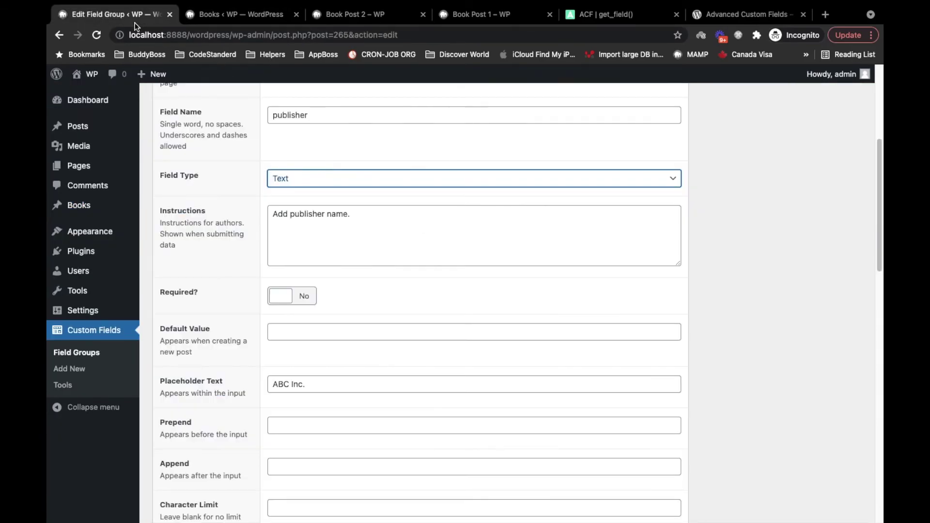
scroll(227, 245, up, 5)
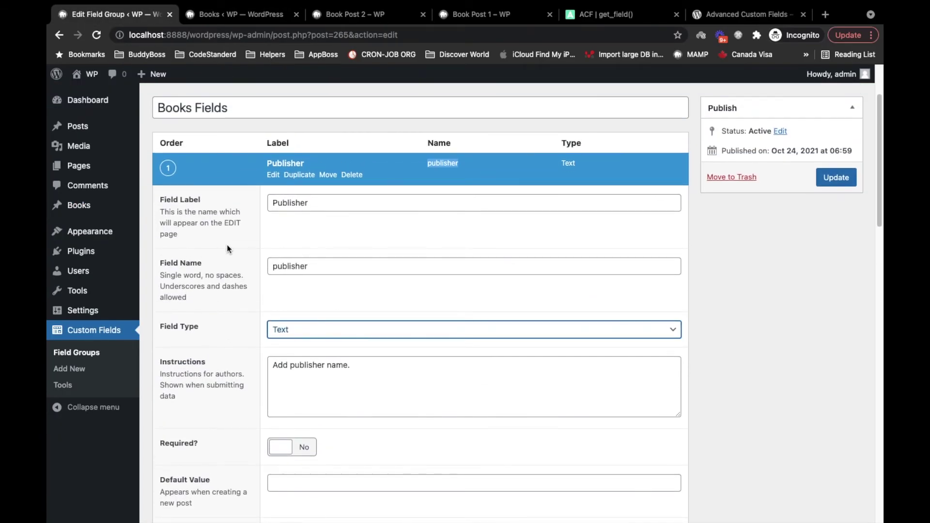
scroll(279, 261, down, 7)
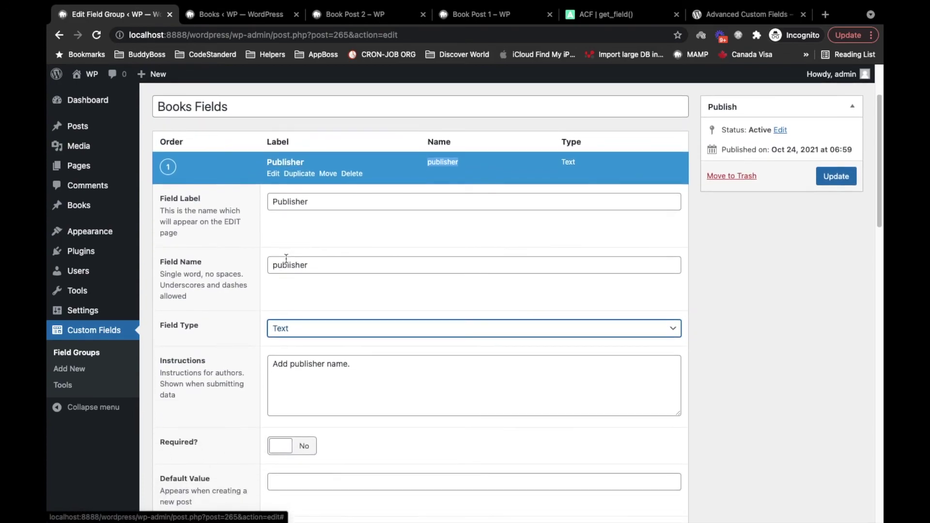
scroll(271, 257, down, 1)
drag(164, 237, 209, 243)
click(295, 217)
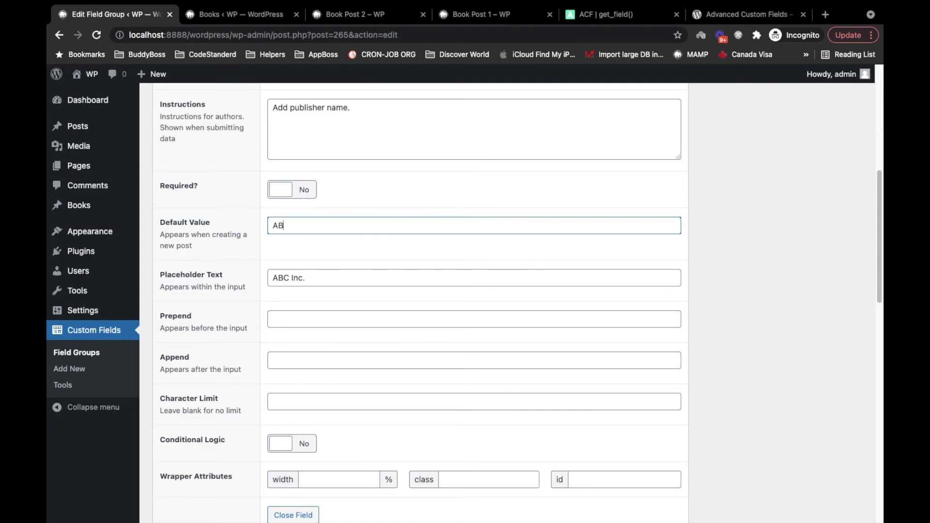
scroll(796, 220, up, 5)
click(835, 158)
click(262, 11)
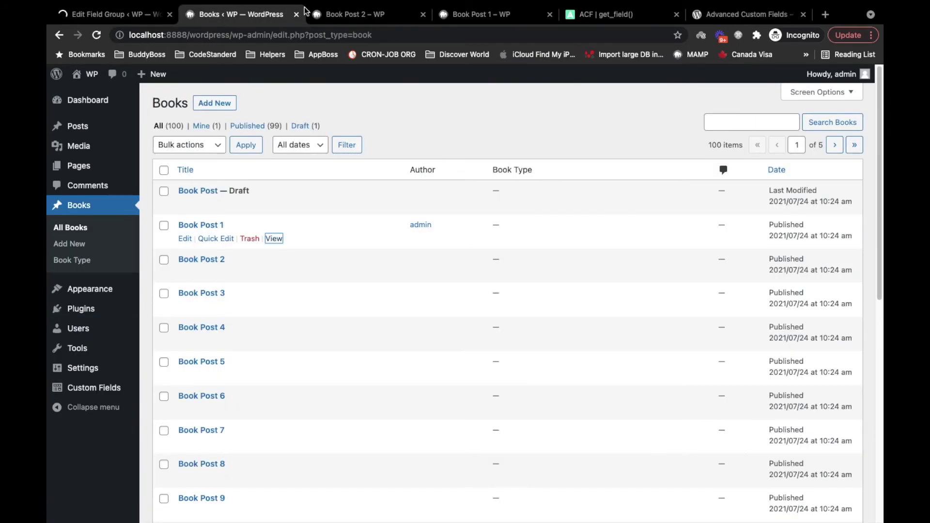
click(334, 16)
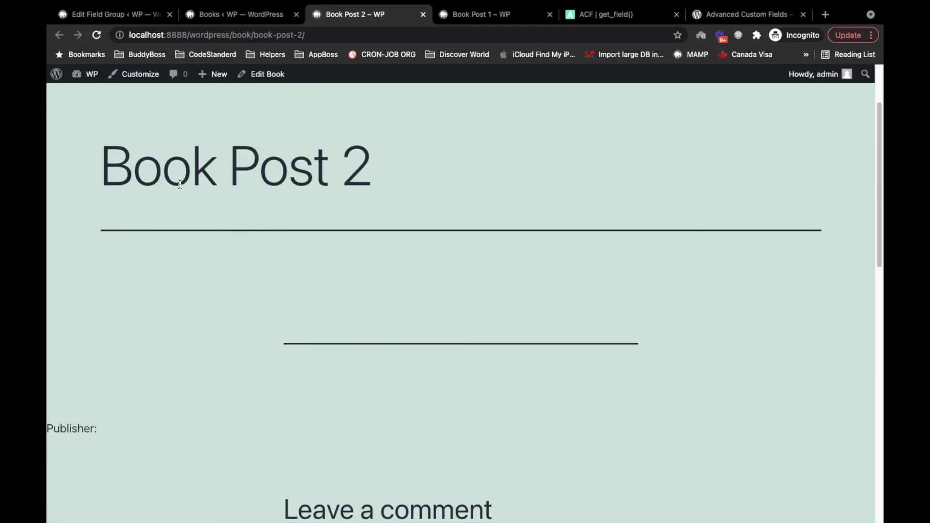
click(99, 36)
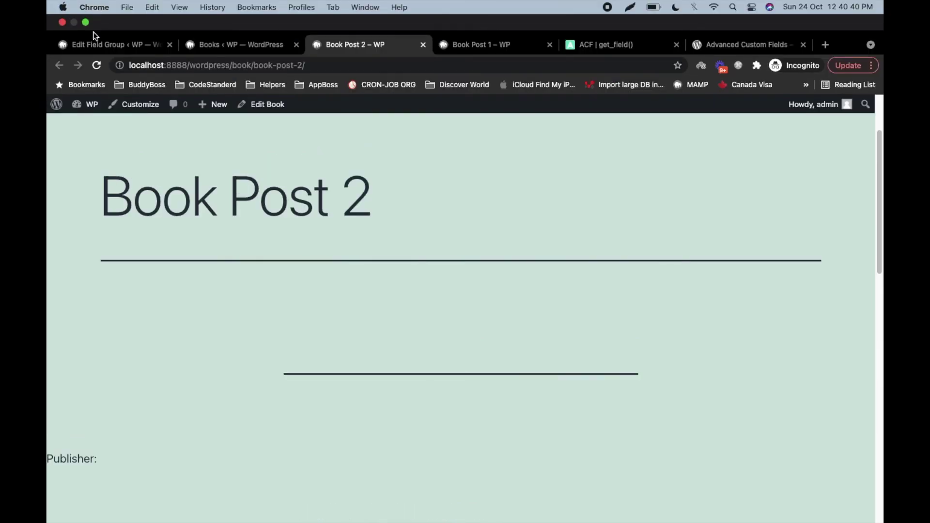
click(97, 44)
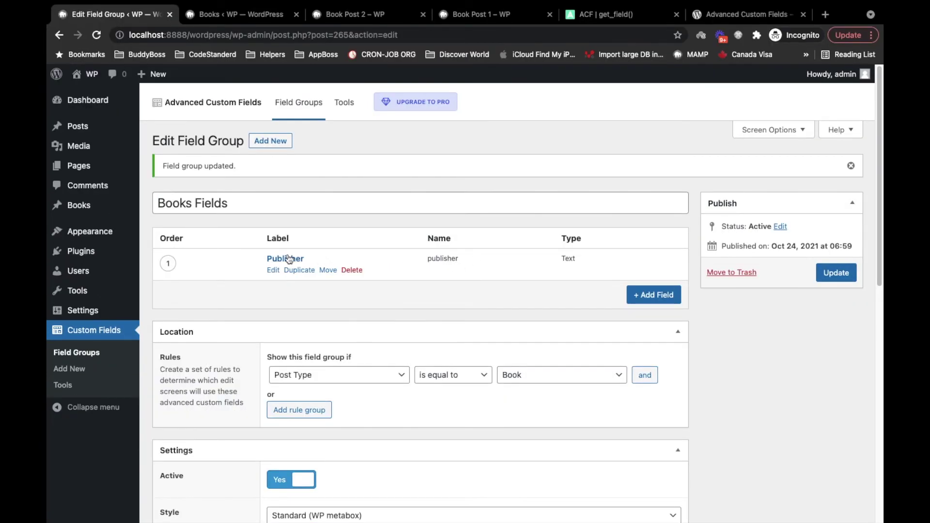
click(285, 262)
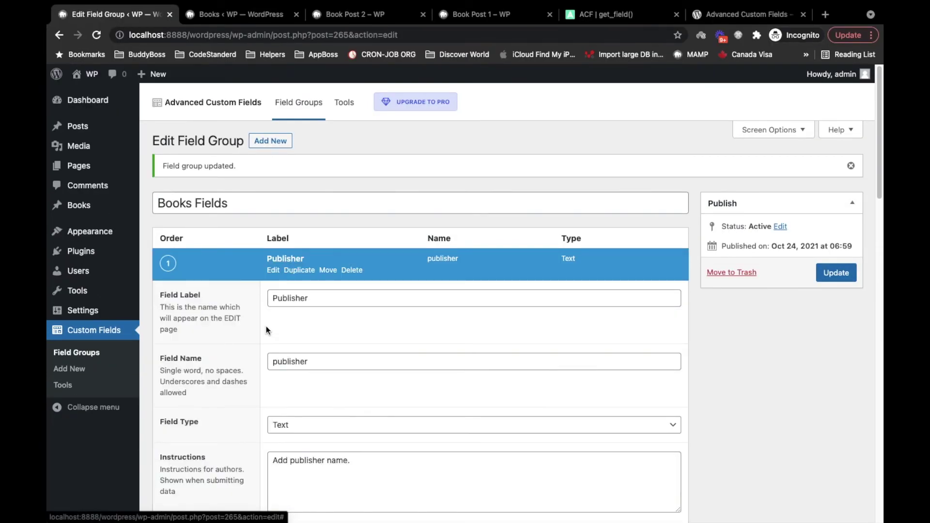
scroll(267, 329, down, 3)
scroll(263, 332, down, 6)
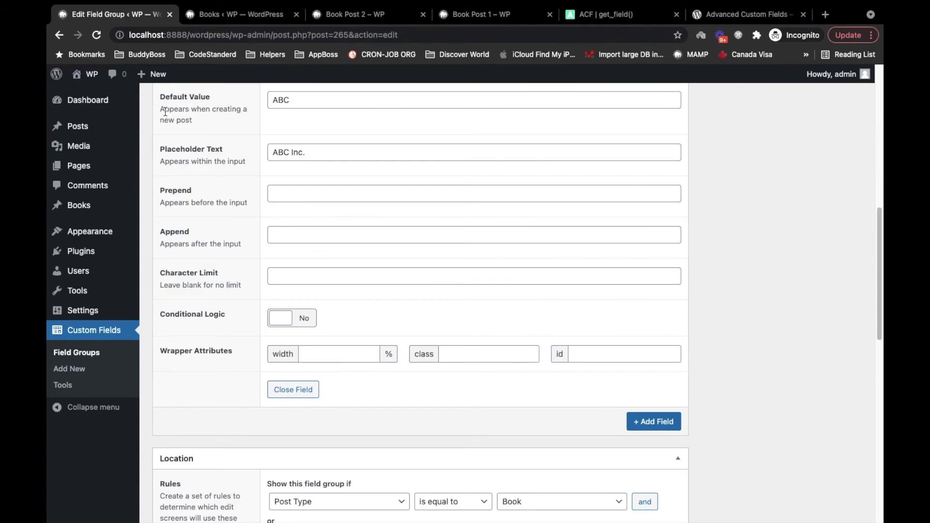
drag(154, 111, 252, 122)
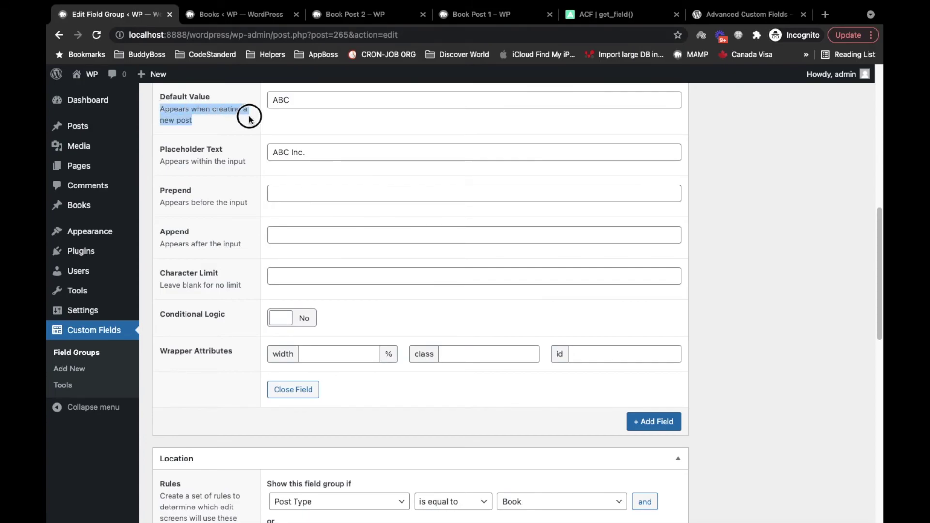
click(265, 19)
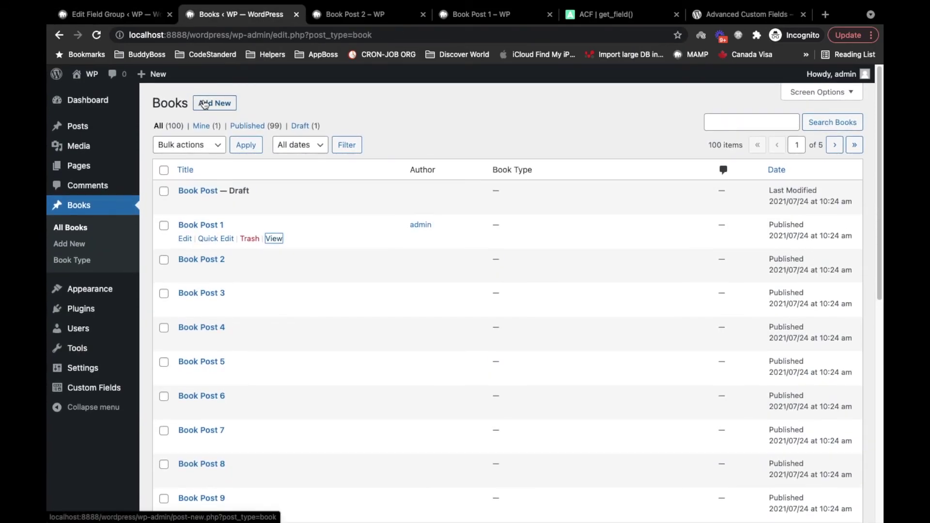
Step: Create a new book titled GGG with body text 'sdfsdf', leaving Publisher prefilled as ABC
click(215, 102)
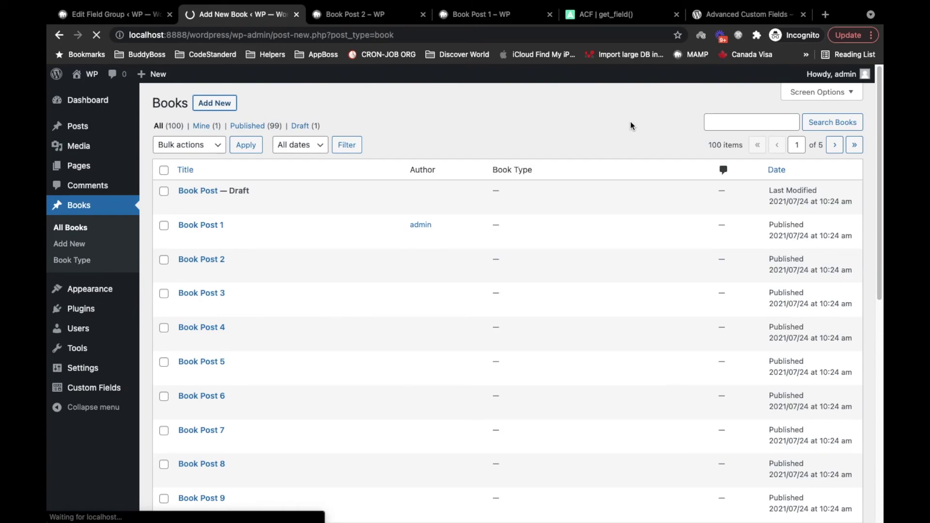
scroll(583, 339, down, 5)
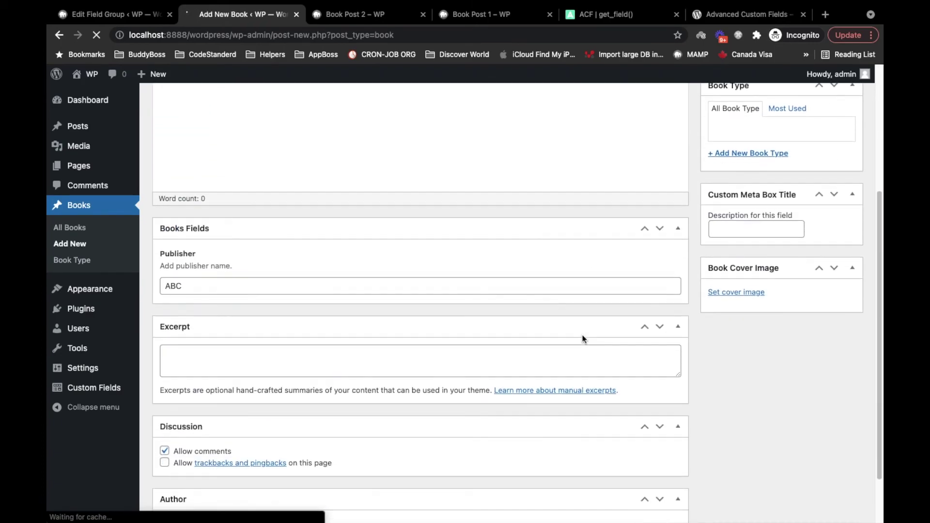
scroll(212, 282, down, 2)
click(212, 282)
scroll(212, 283, up, 1)
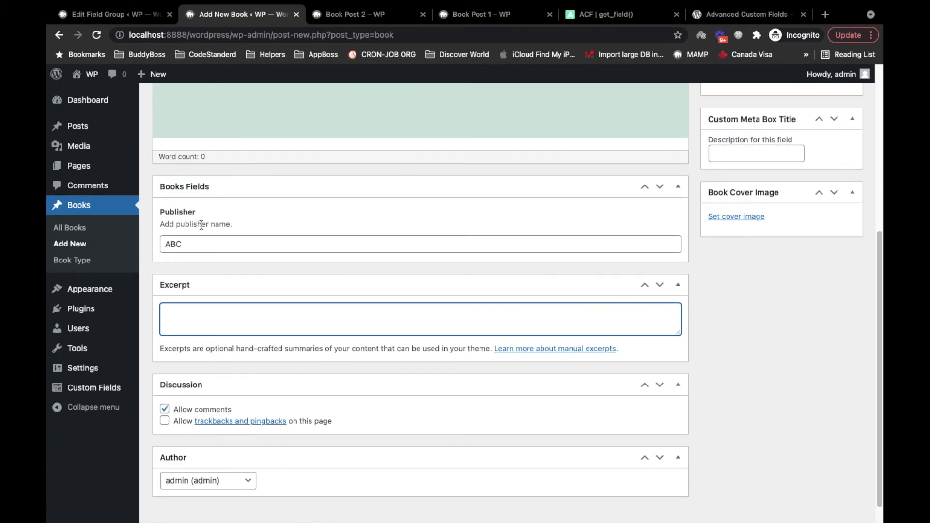
double_click(197, 223)
scroll(190, 245, up, 12)
scroll(190, 245, up, 3)
click(258, 126)
text(GGG)
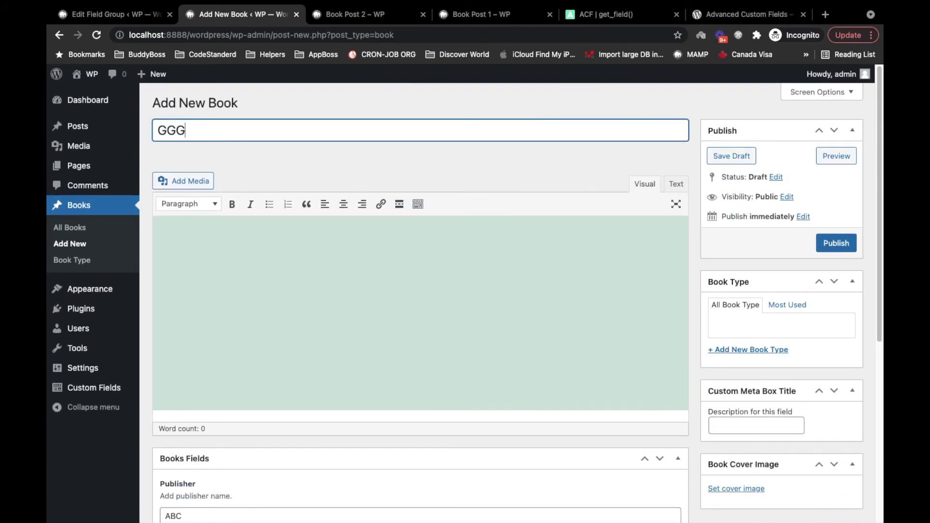
click(238, 315)
text(sdfsdf)
Step: Publish the GGG book and view its public page in a new tab
click(835, 242)
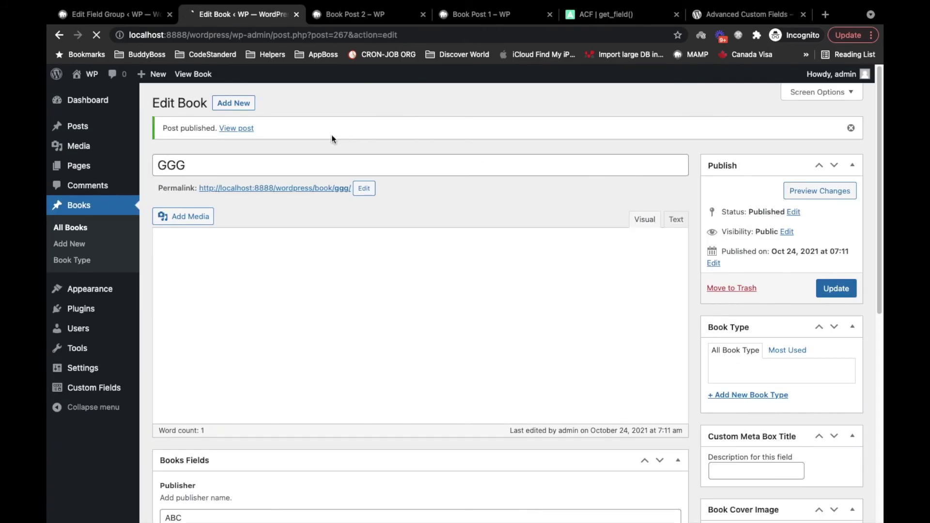
super+click(272, 189)
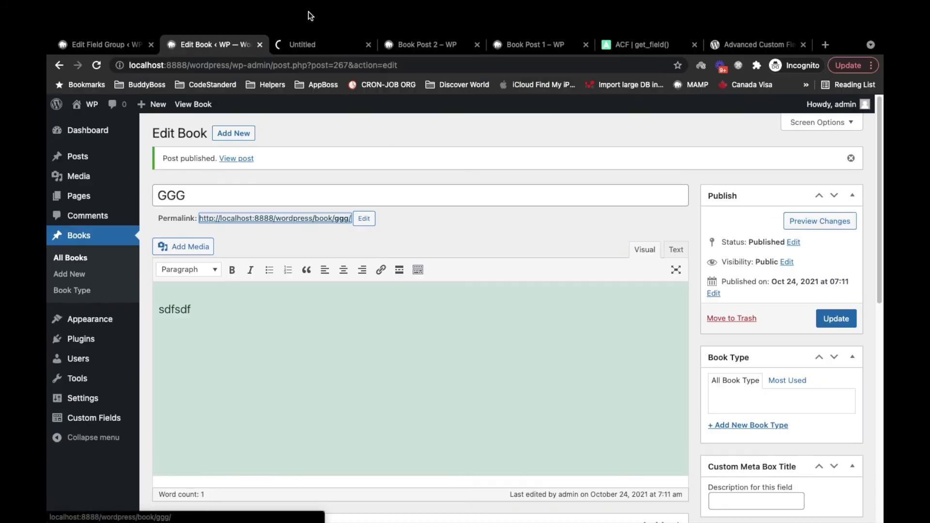
click(301, 42)
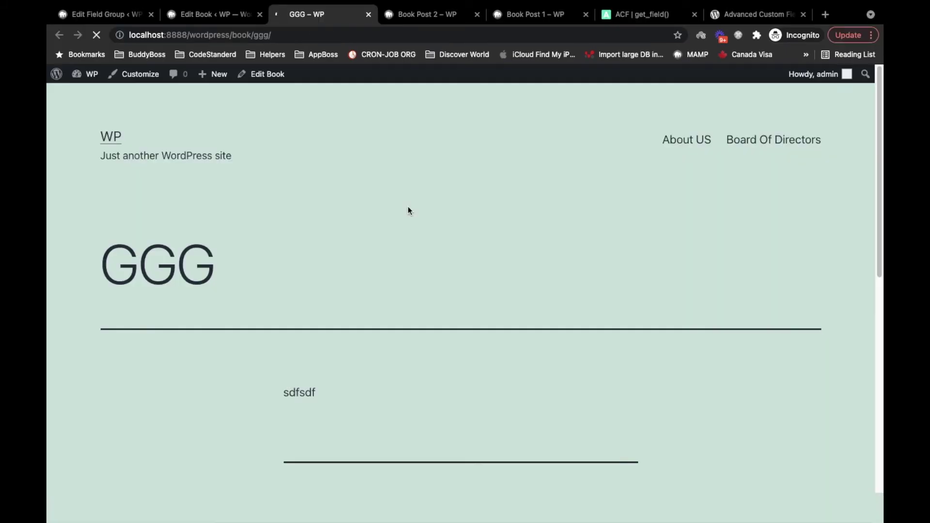
Step: Compare GGG's 'Publisher: ABC' line with Book Post 2's empty 'Publisher:' label, then return to single.php
scroll(322, 355, down, 4)
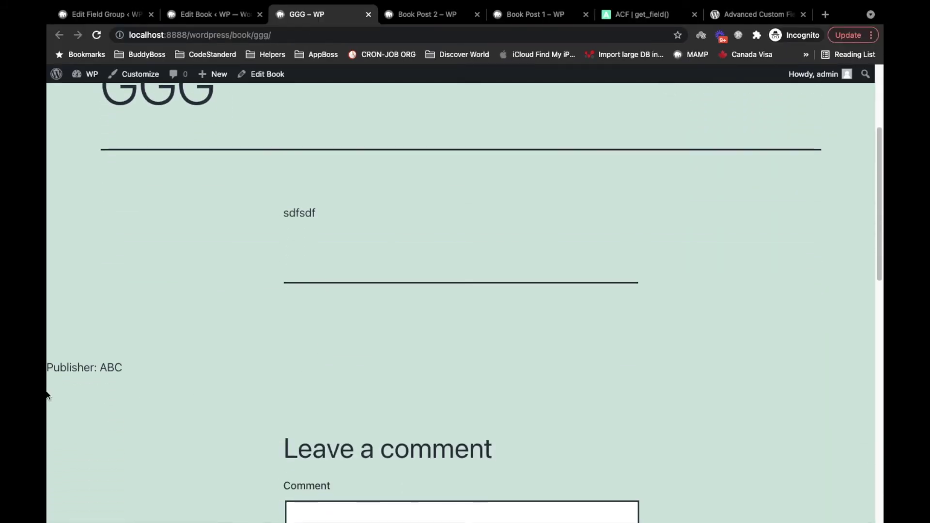
drag(55, 371, 134, 372)
click(411, 14)
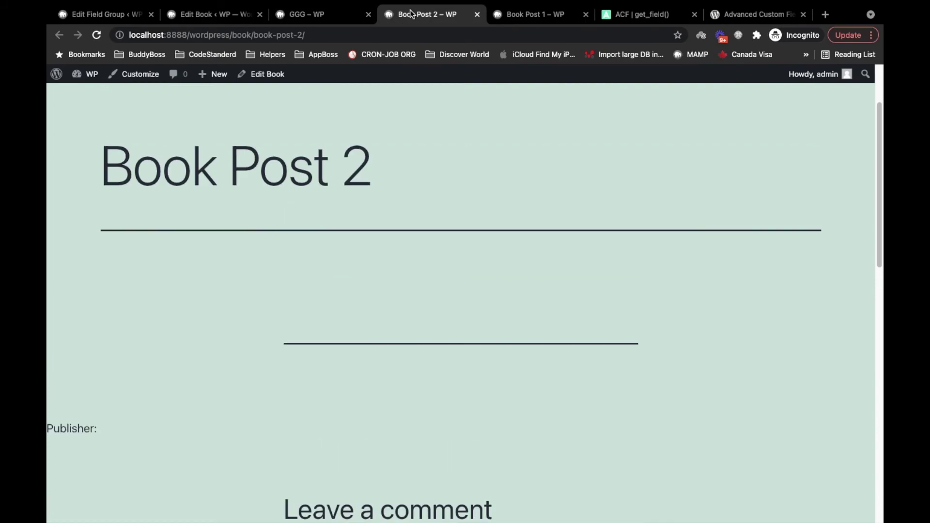
scroll(167, 390, down, 2)
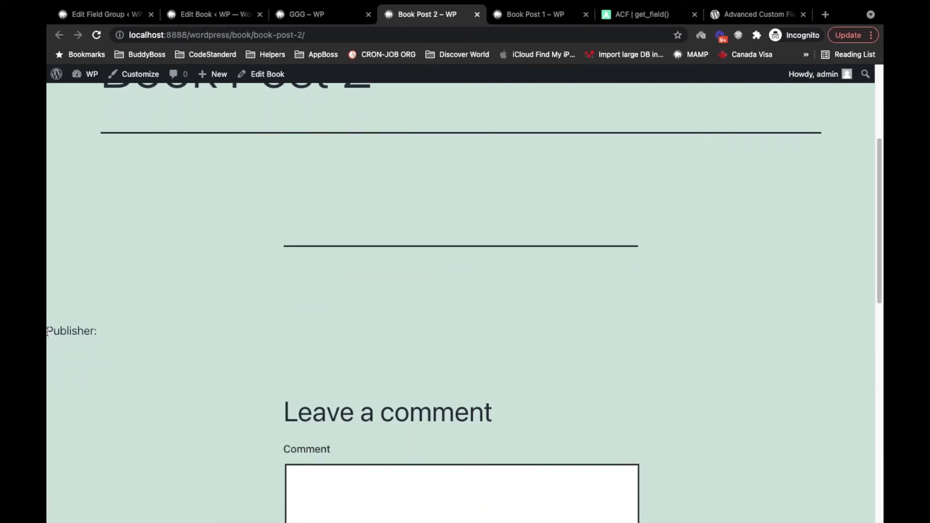
drag(49, 332, 106, 334)
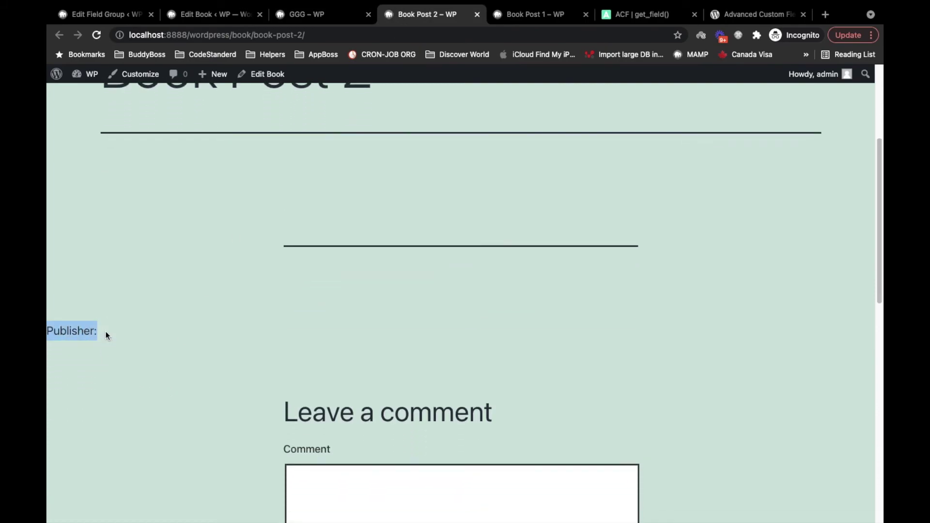
key(super+Tab)
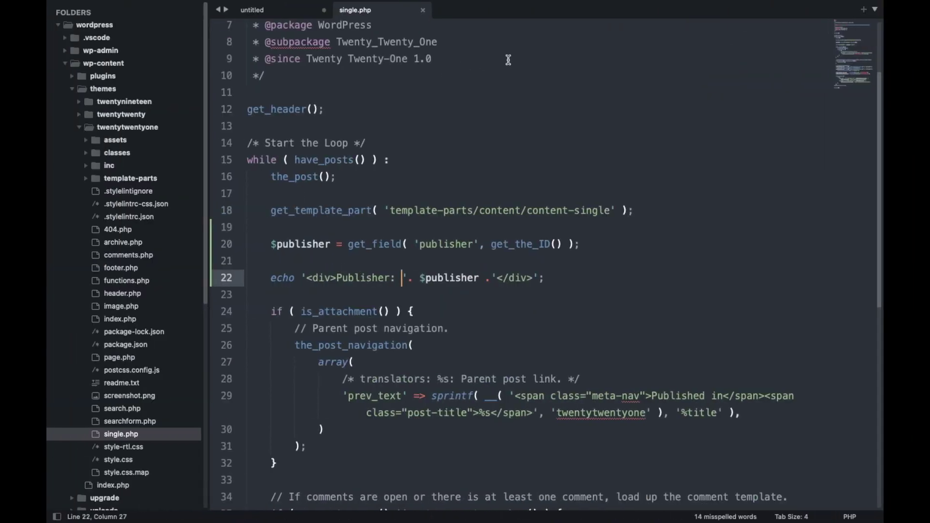
Step: Add an if ( ! empty( $publisher ) ) condition above the Publisher echo line
scroll(446, 253, down, 2)
click(274, 215)
double_click(274, 215)
key(super+c)
key(super+Right)
key(Return)
key(Return)
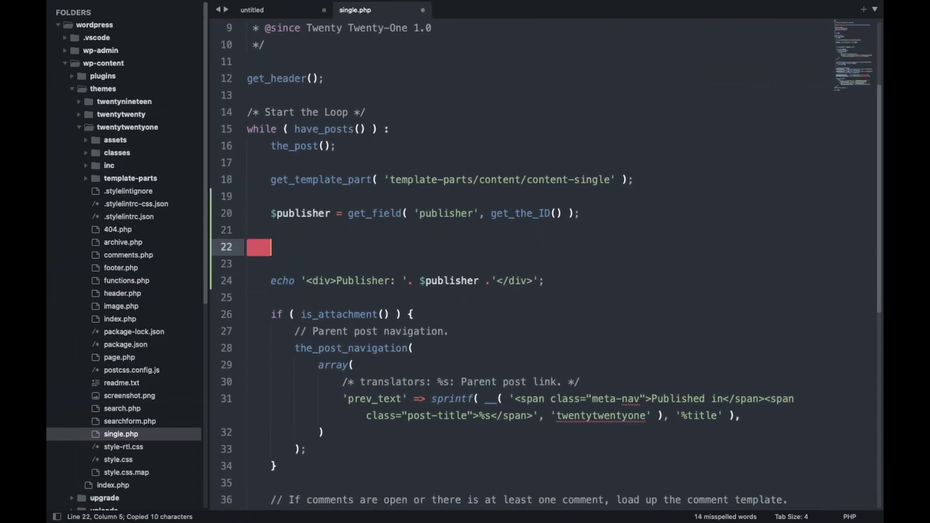
text(if ( ! empty( $publisher)
key(Left)
text($publisher)
Step: Indent the echo under the empty check and open the if block with a brace
key(Down)
key(Down)
key(super+Left)
key(BackSpace)
key(BackSpace)
key(Tab)
key(Tab)
key(Up)
key(super+Right)
text({)
Step: Save single.php and reload Book Post 2 to confirm its Publisher line disappears
key(super+s)
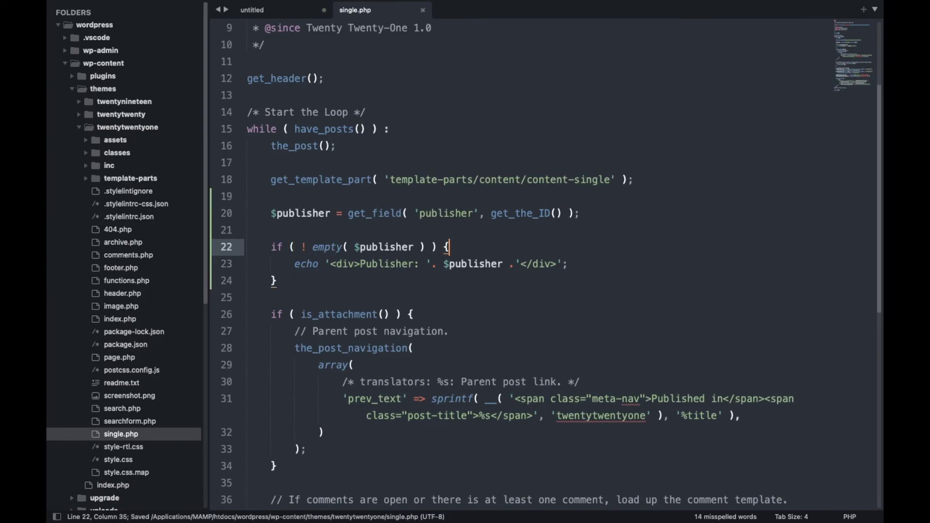
key(super+Tab)
click(96, 36)
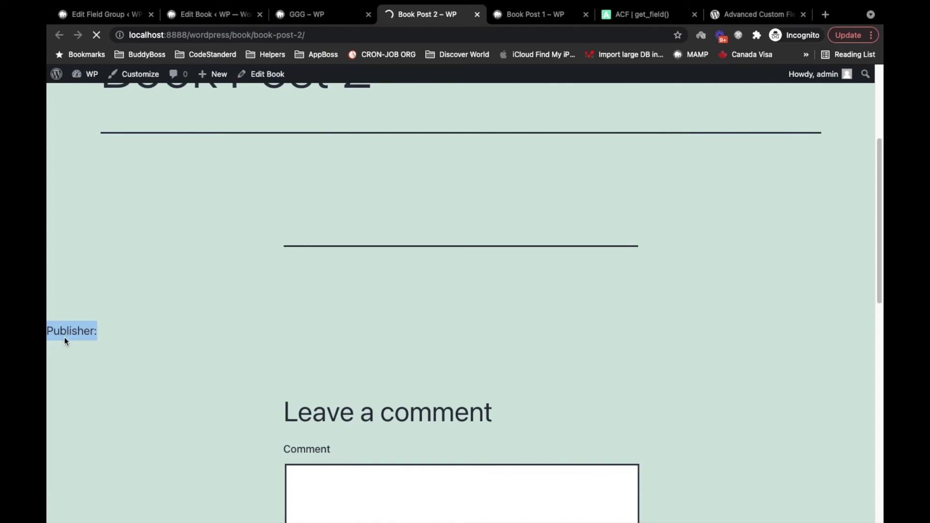
Step: Reload Book Post 1 and GGG, confirming both still show their publisher lines
click(524, 14)
key(super+r)
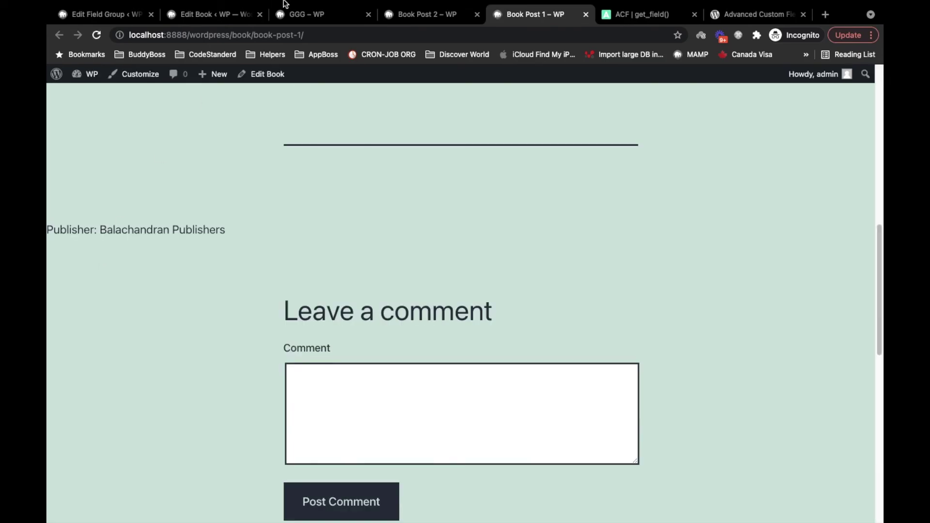
click(310, 14)
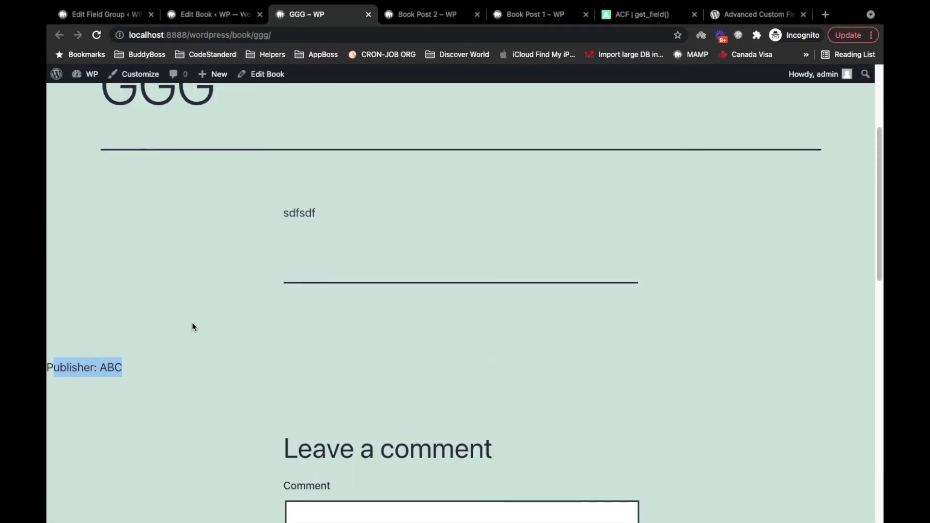
key(super+r)
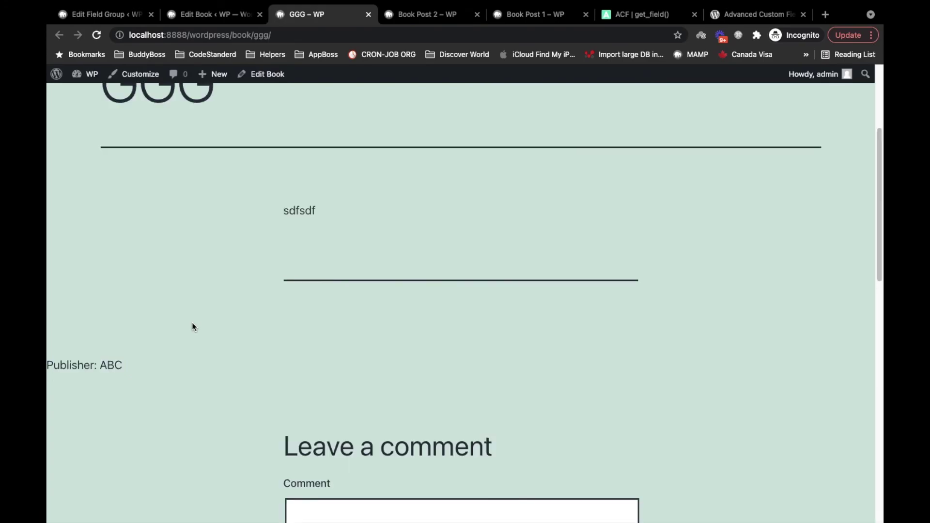
key(super+Tab)
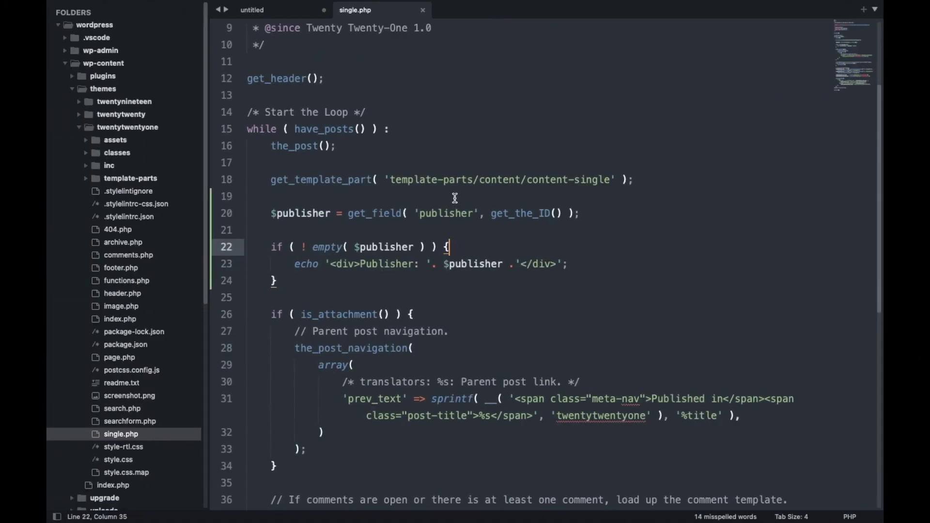
Step: Insert an if ( function_exists( 'get_field' ) ) { line above the $publisher assignment
double_click(358, 215)
key(super+c)
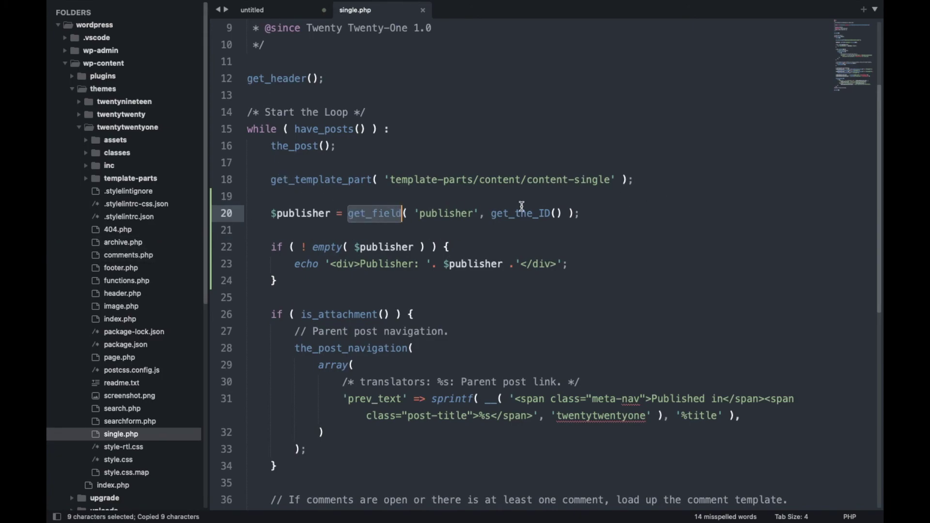
click(644, 180)
key(Return)
key(Return)
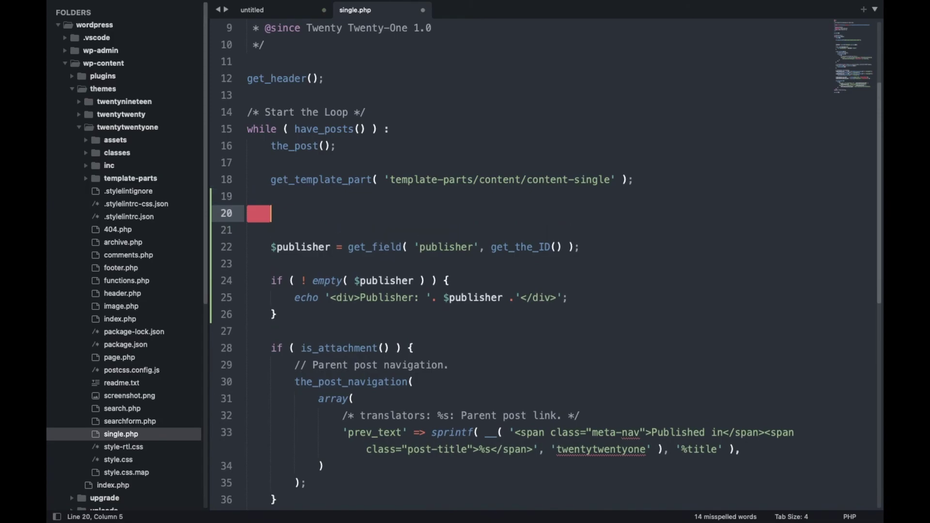
text(if ( )
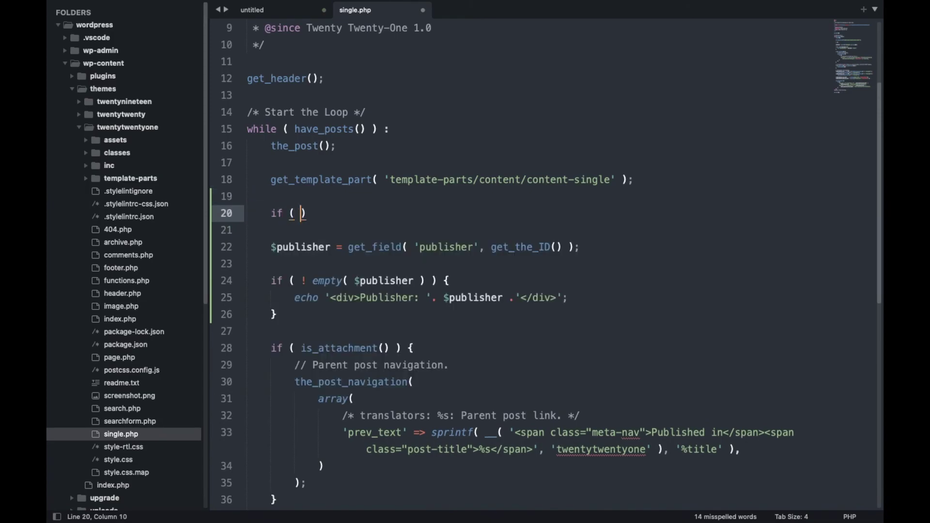
text(fun)
key(Down)
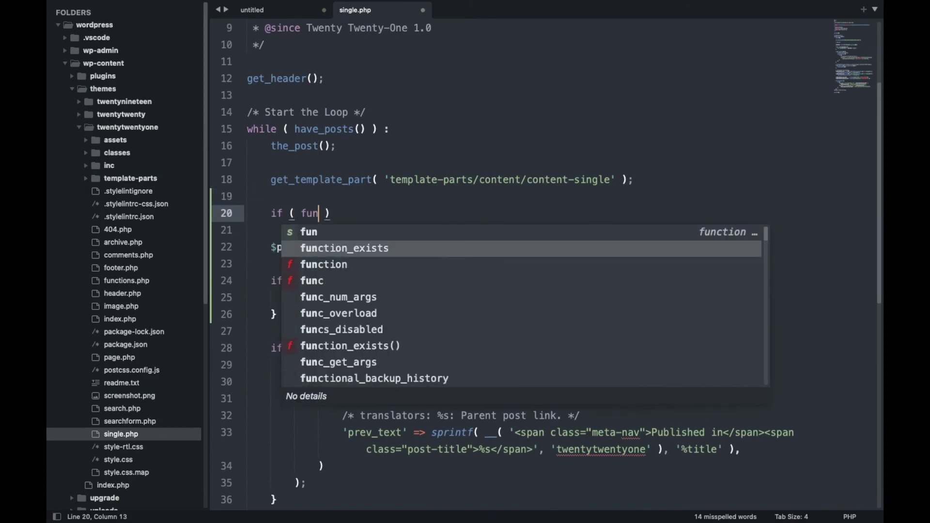
key(Return)
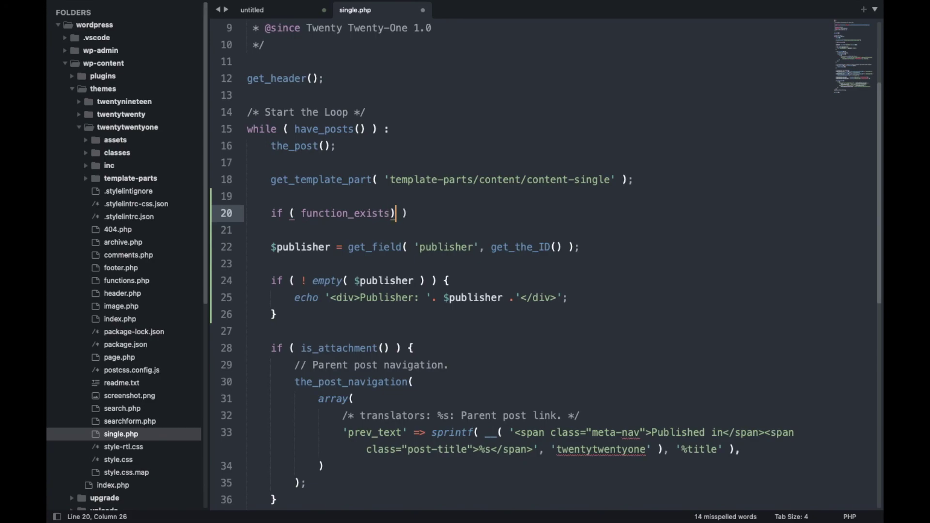
text(( 'get_field)
key(Down)
key(Down)
key(Up)
key(Up)
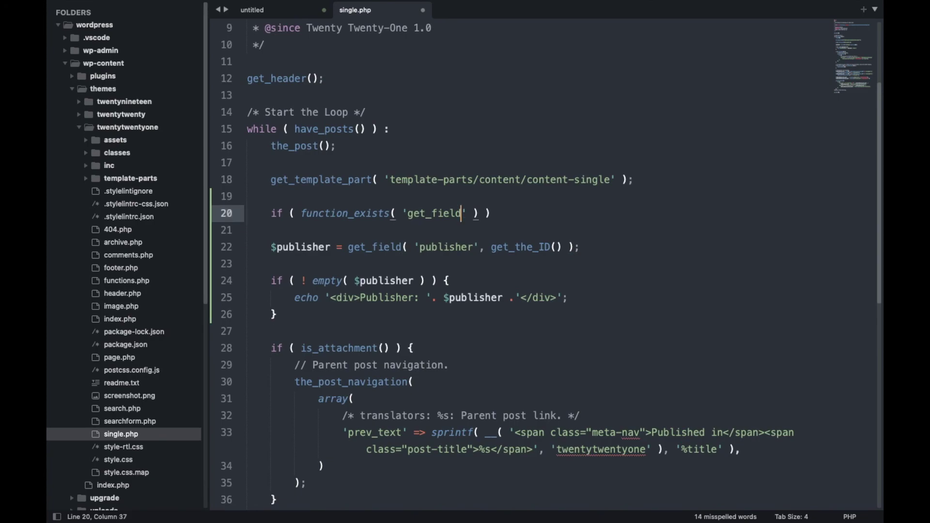
key(End)
text({)
key(BackSpace)
Step: Close the function_exists block with }, indent the publisher code inside it, and save single.php
click(289, 315)
key(Return)
key(Return)
key(BackSpace)
text(})
key(shift+Up)
key(shift+Up)
key(shift+Up)
key(shift+Up)
key(shift+Up)
key(shift+Up)
key(shift+Up)
key(shift+Up)
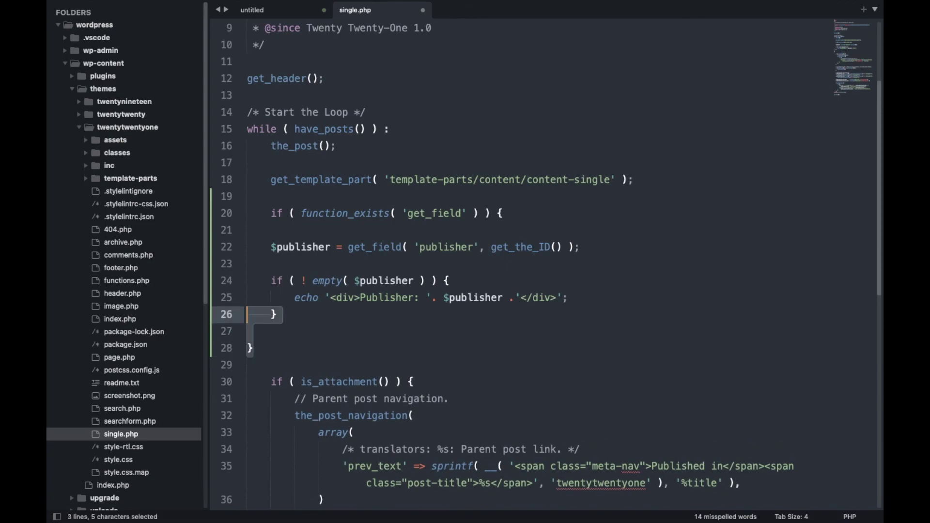
key(shift+Down)
key(Tab)
key(super+s)
Step: Review the function_exists block, then check the GGG page still shows 'Publisher: ABC'
click(529, 208)
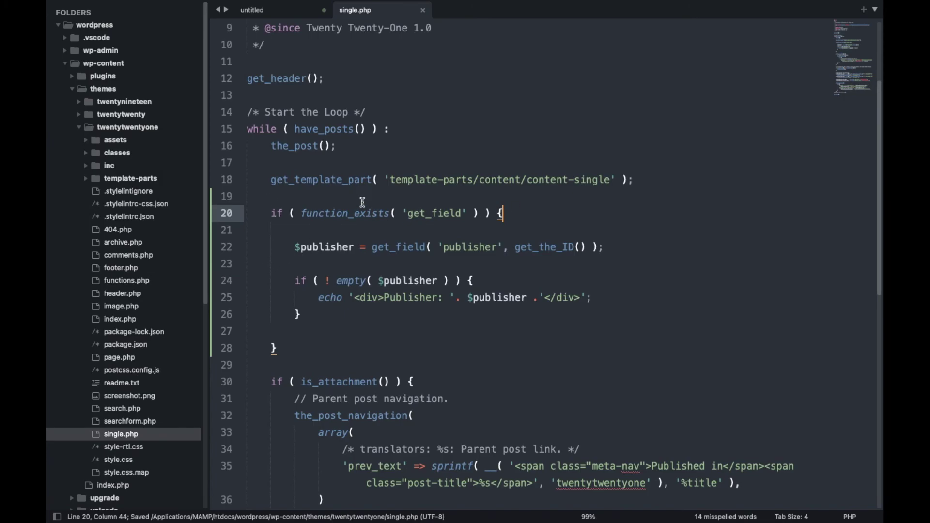
drag(283, 352, 236, 206)
double_click(382, 214)
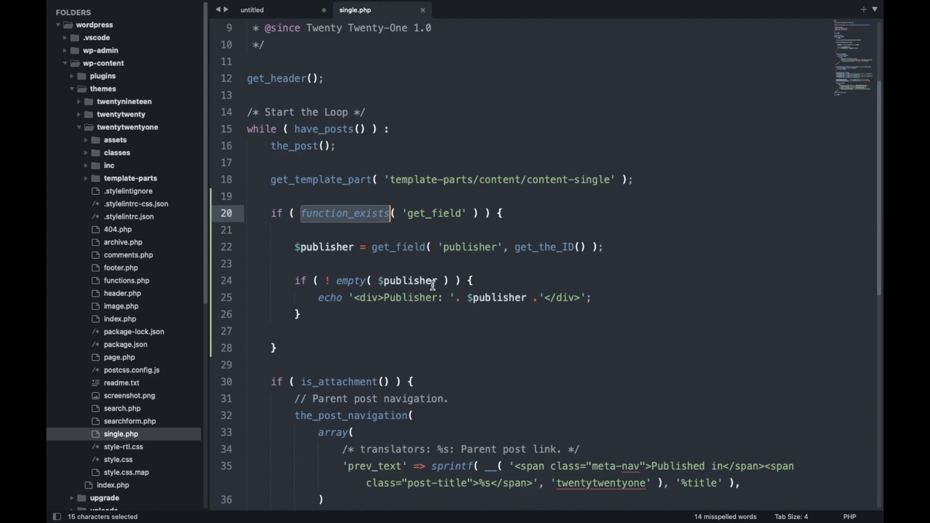
key(ctrl+Left)
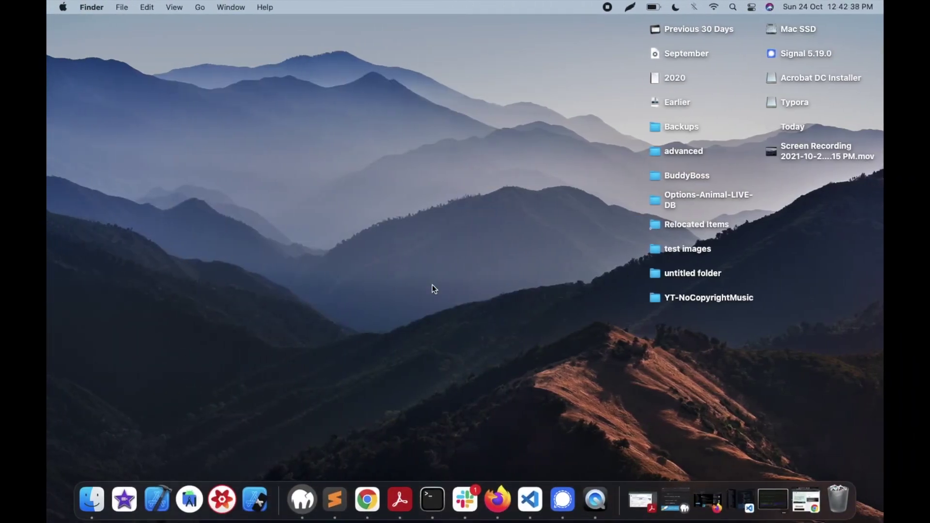
key(ctrl+Right)
key(ctrl+Right)
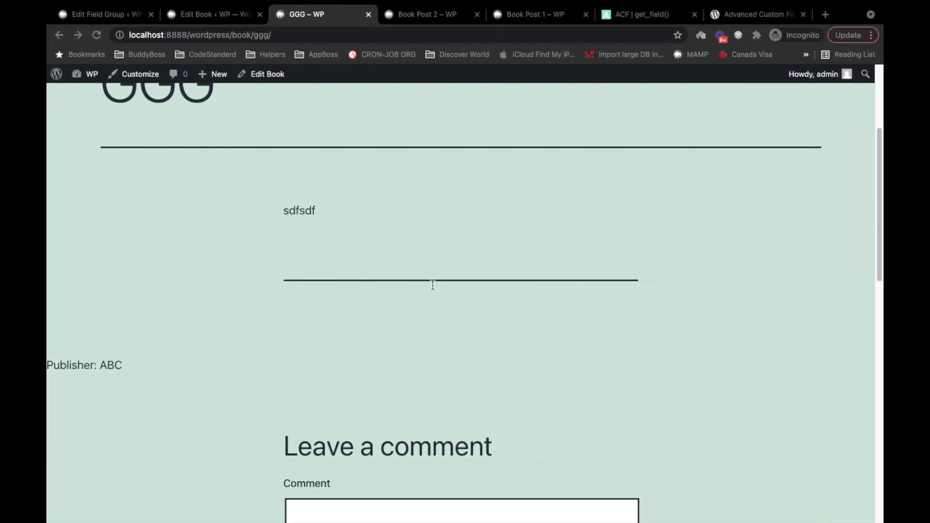
mouse_move(594, 7)
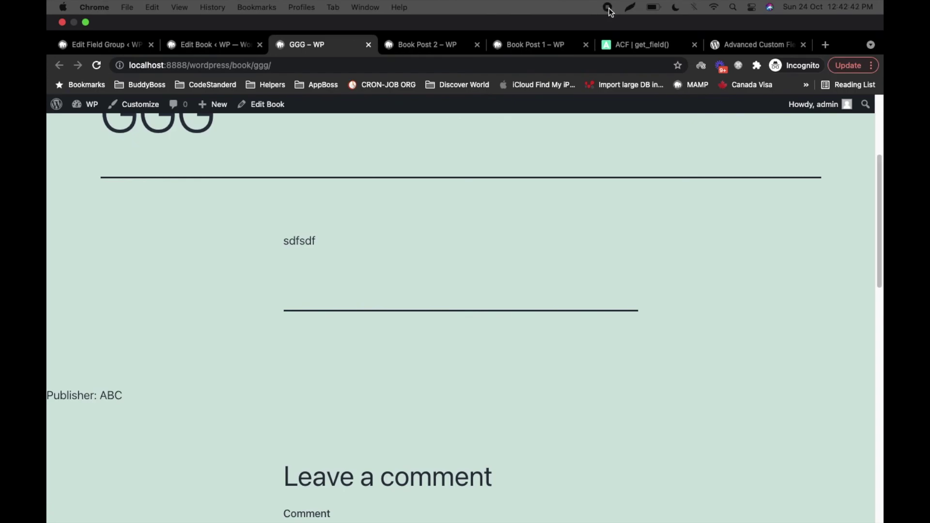